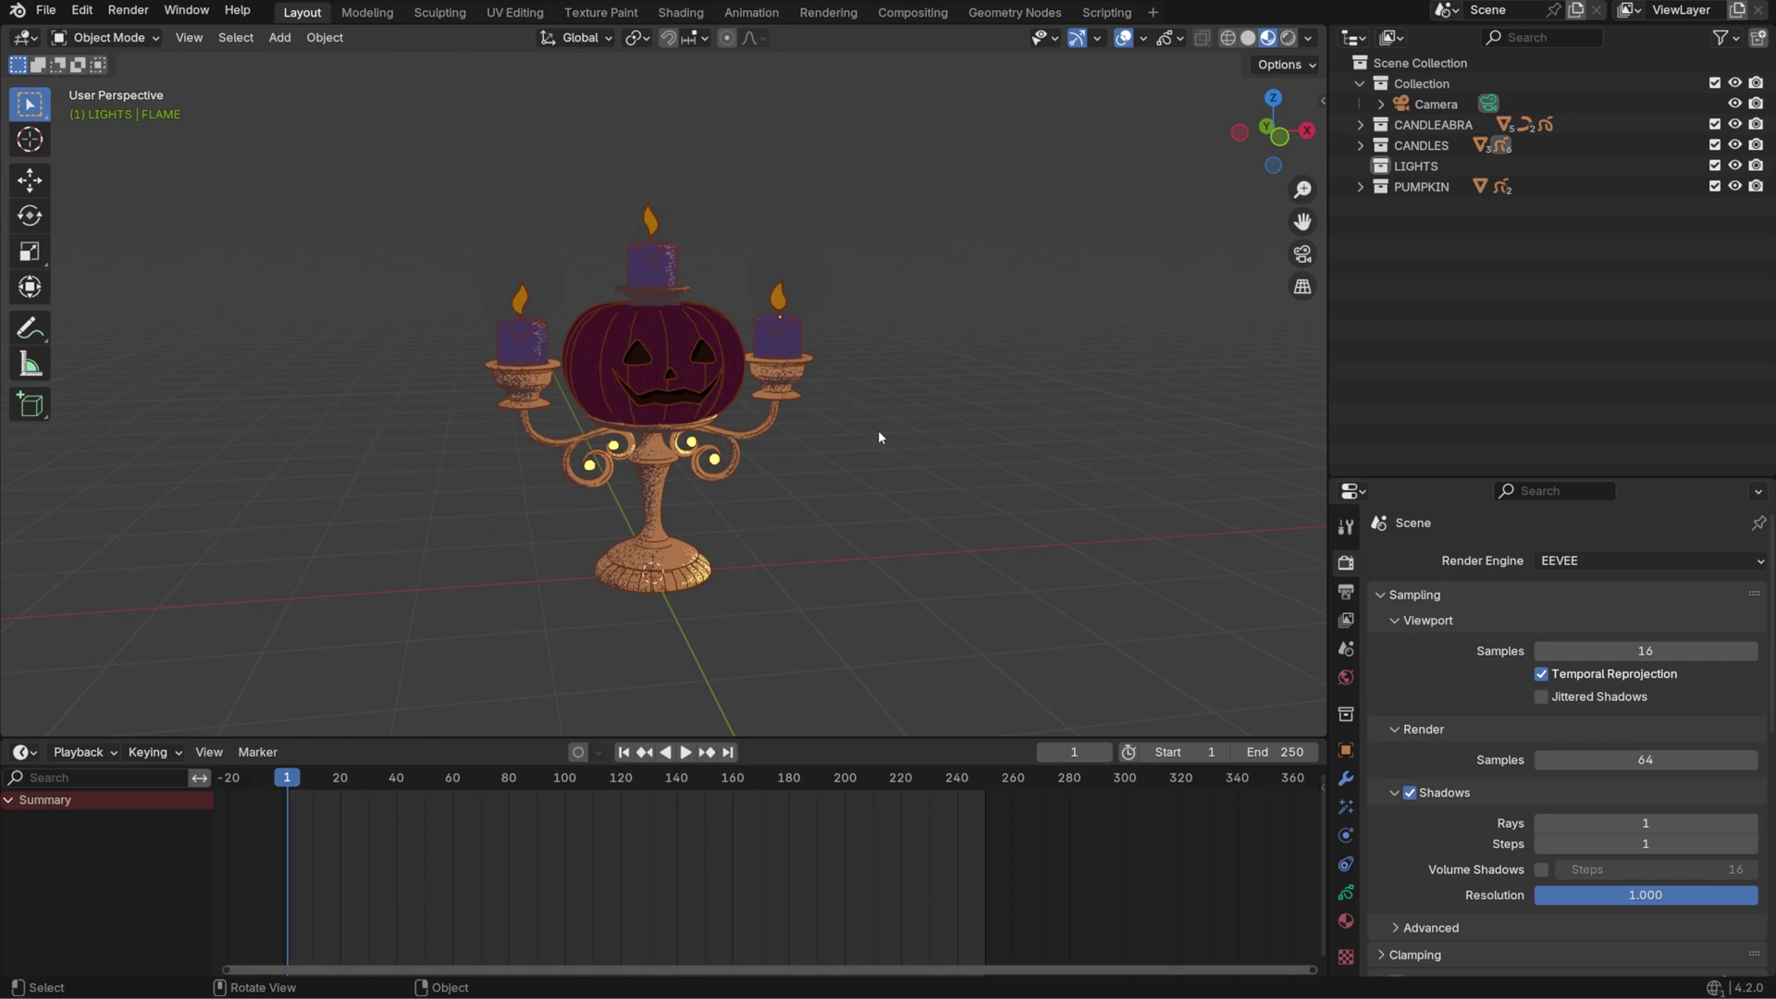
# - Turn on Scene World in viewport shading for the purple backdrop, then select the right candle flame
pyautogui.click(1308, 38)
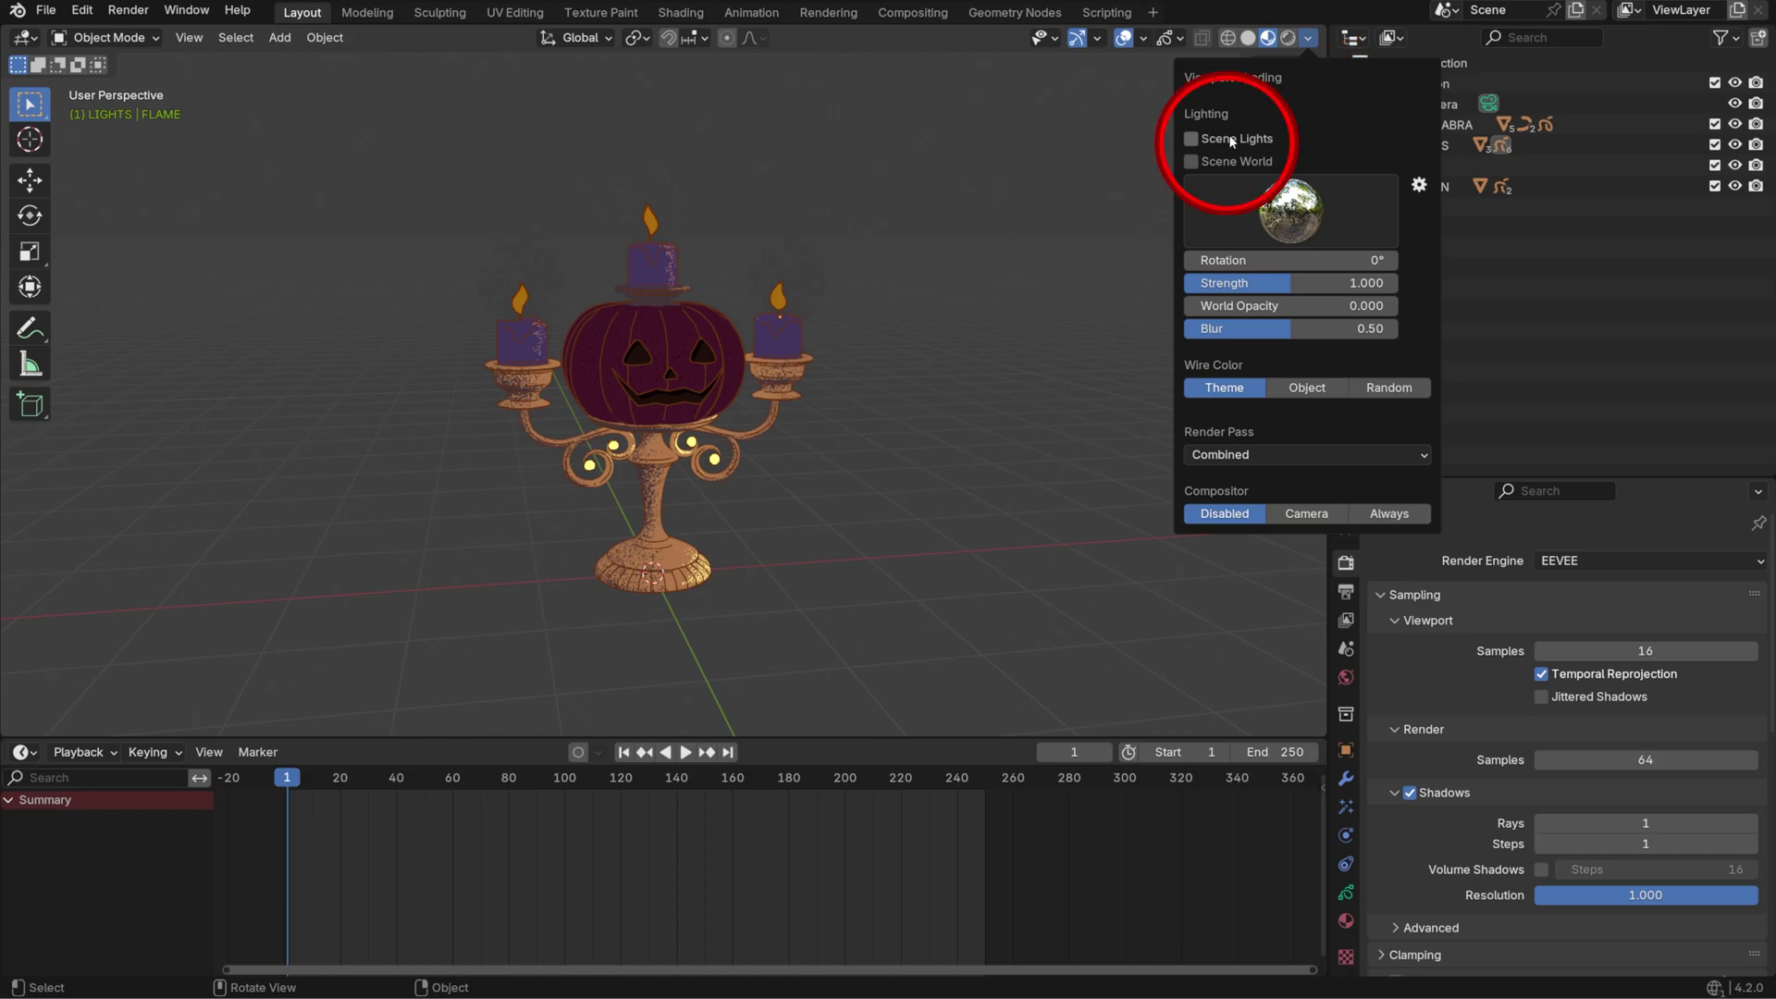
pyautogui.click(1223, 161)
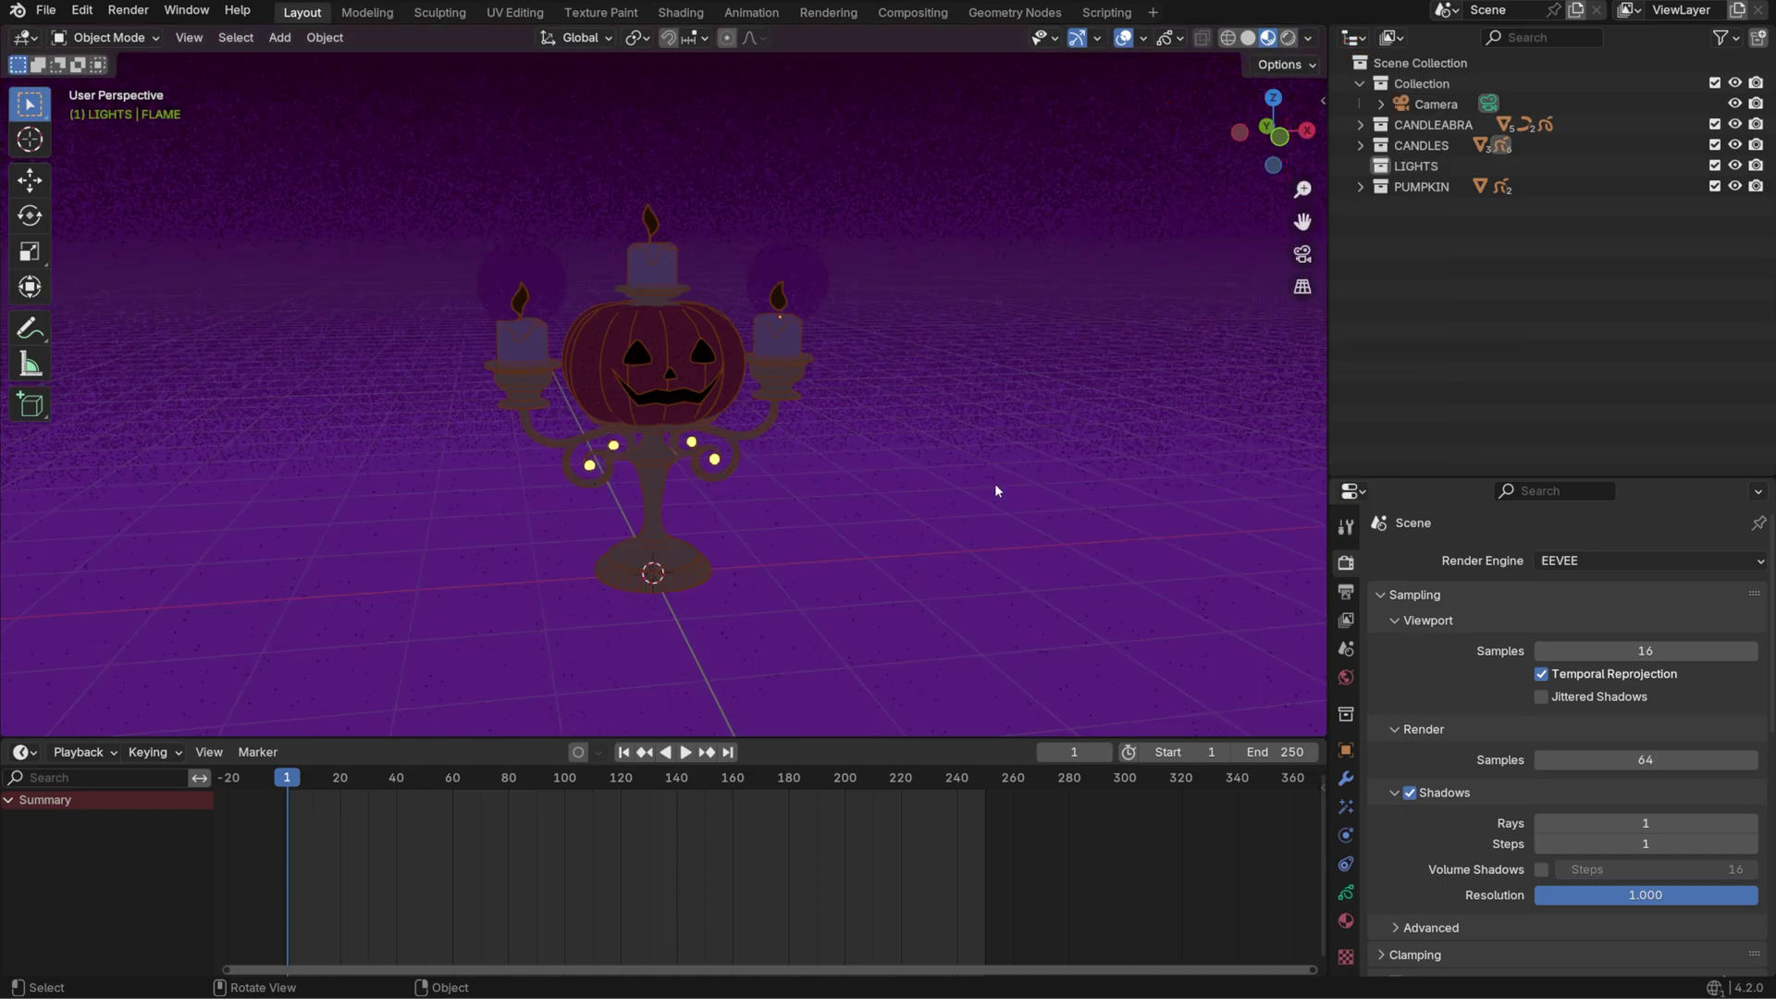
pyautogui.moveTo(996, 491); pyautogui.dragTo(1061, 467, button='middle')
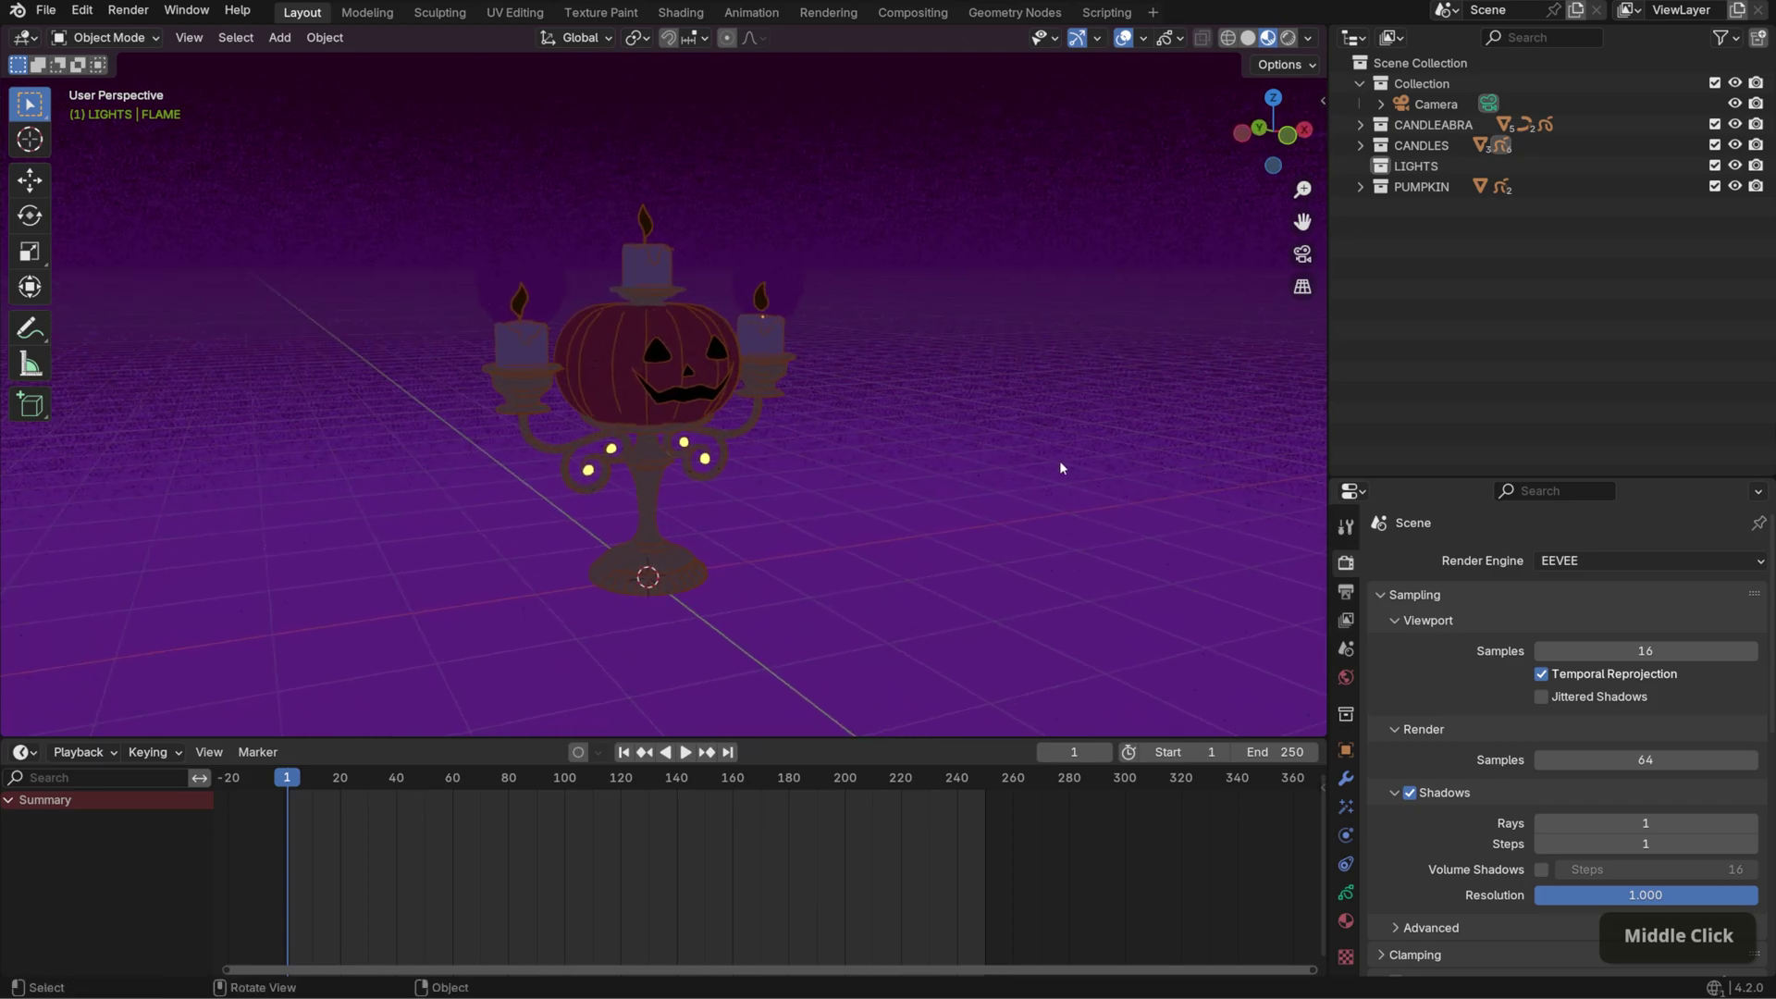
pyautogui.click(756, 297)
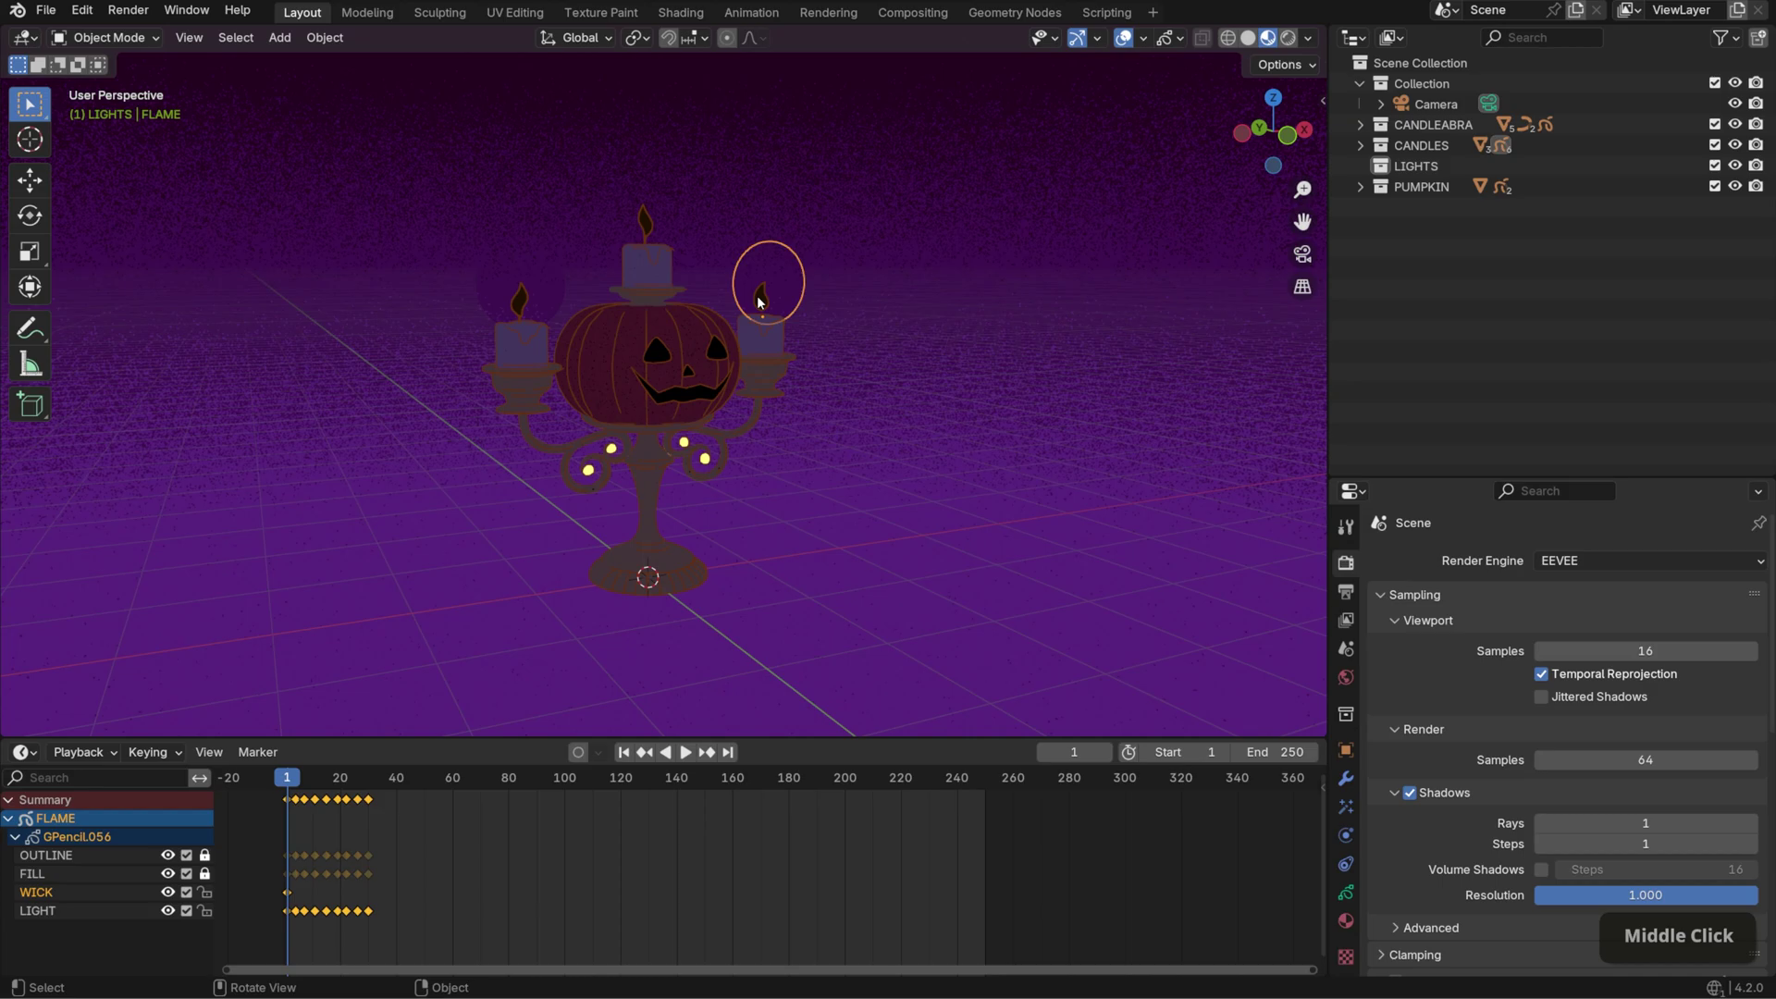
# - Enable Lights on the flame's WICK grease pencil layer and make the FILL layer active
pyautogui.moveTo(1460, 479); pyautogui.dragTo(1460, 246)
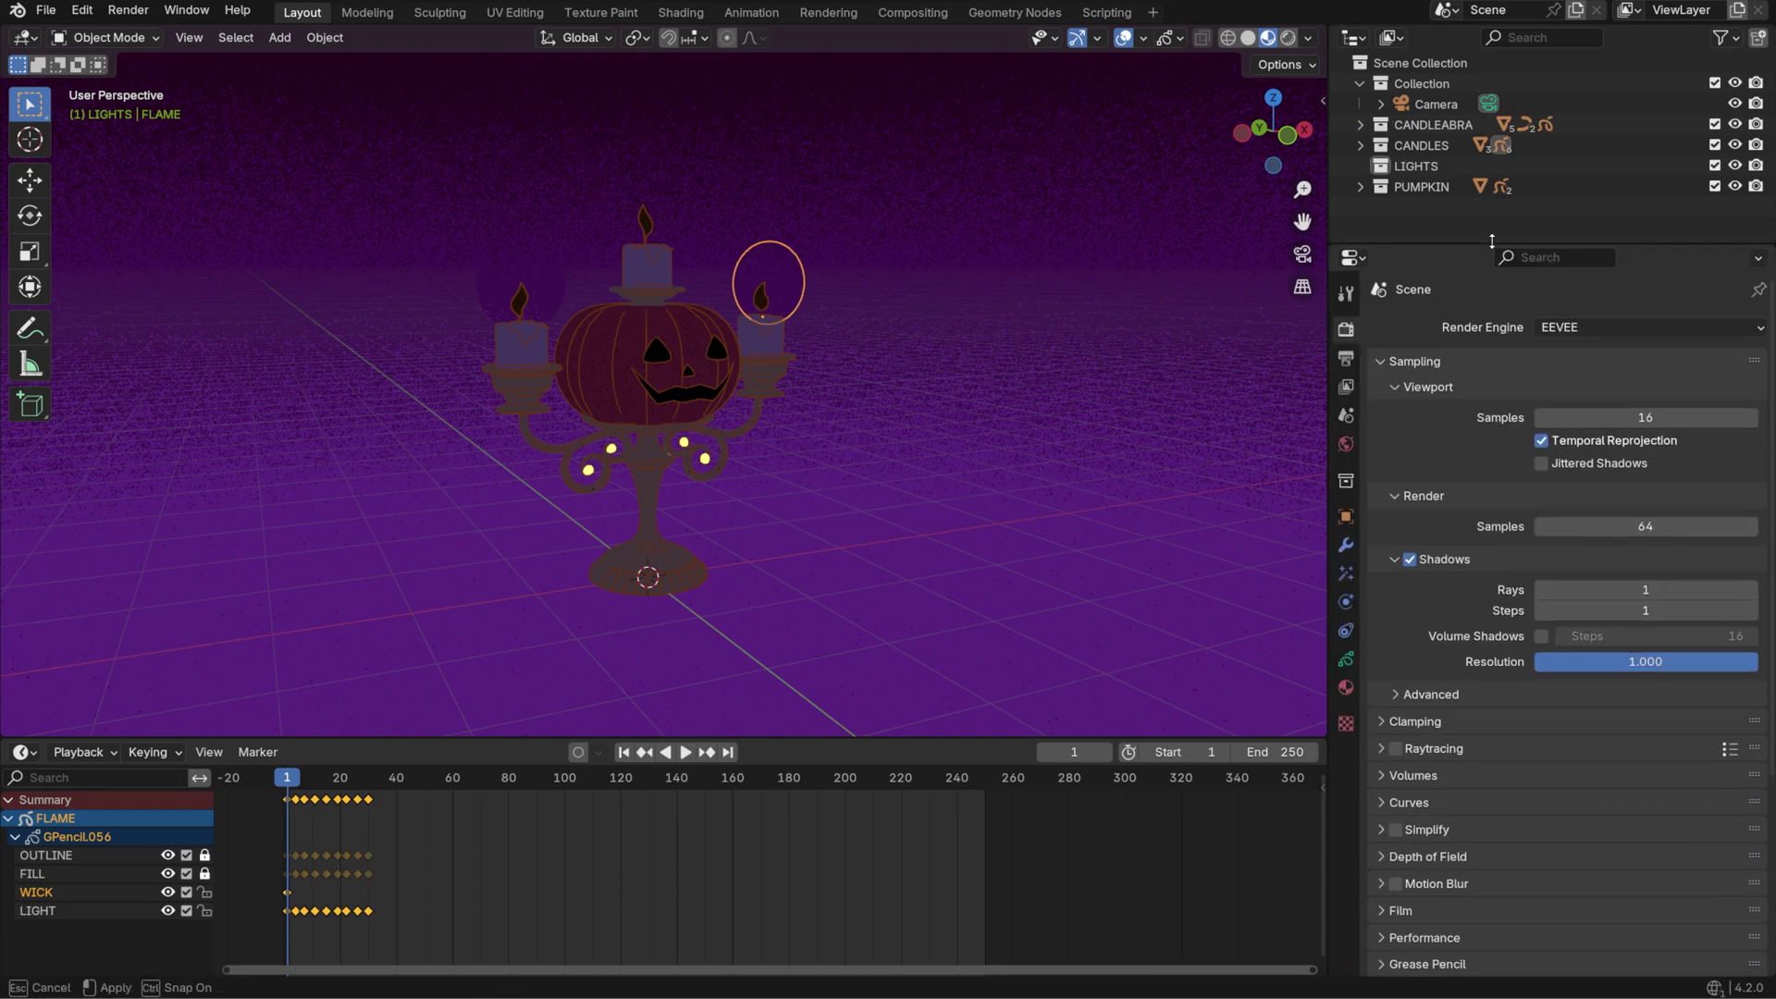
pyautogui.click(1345, 659)
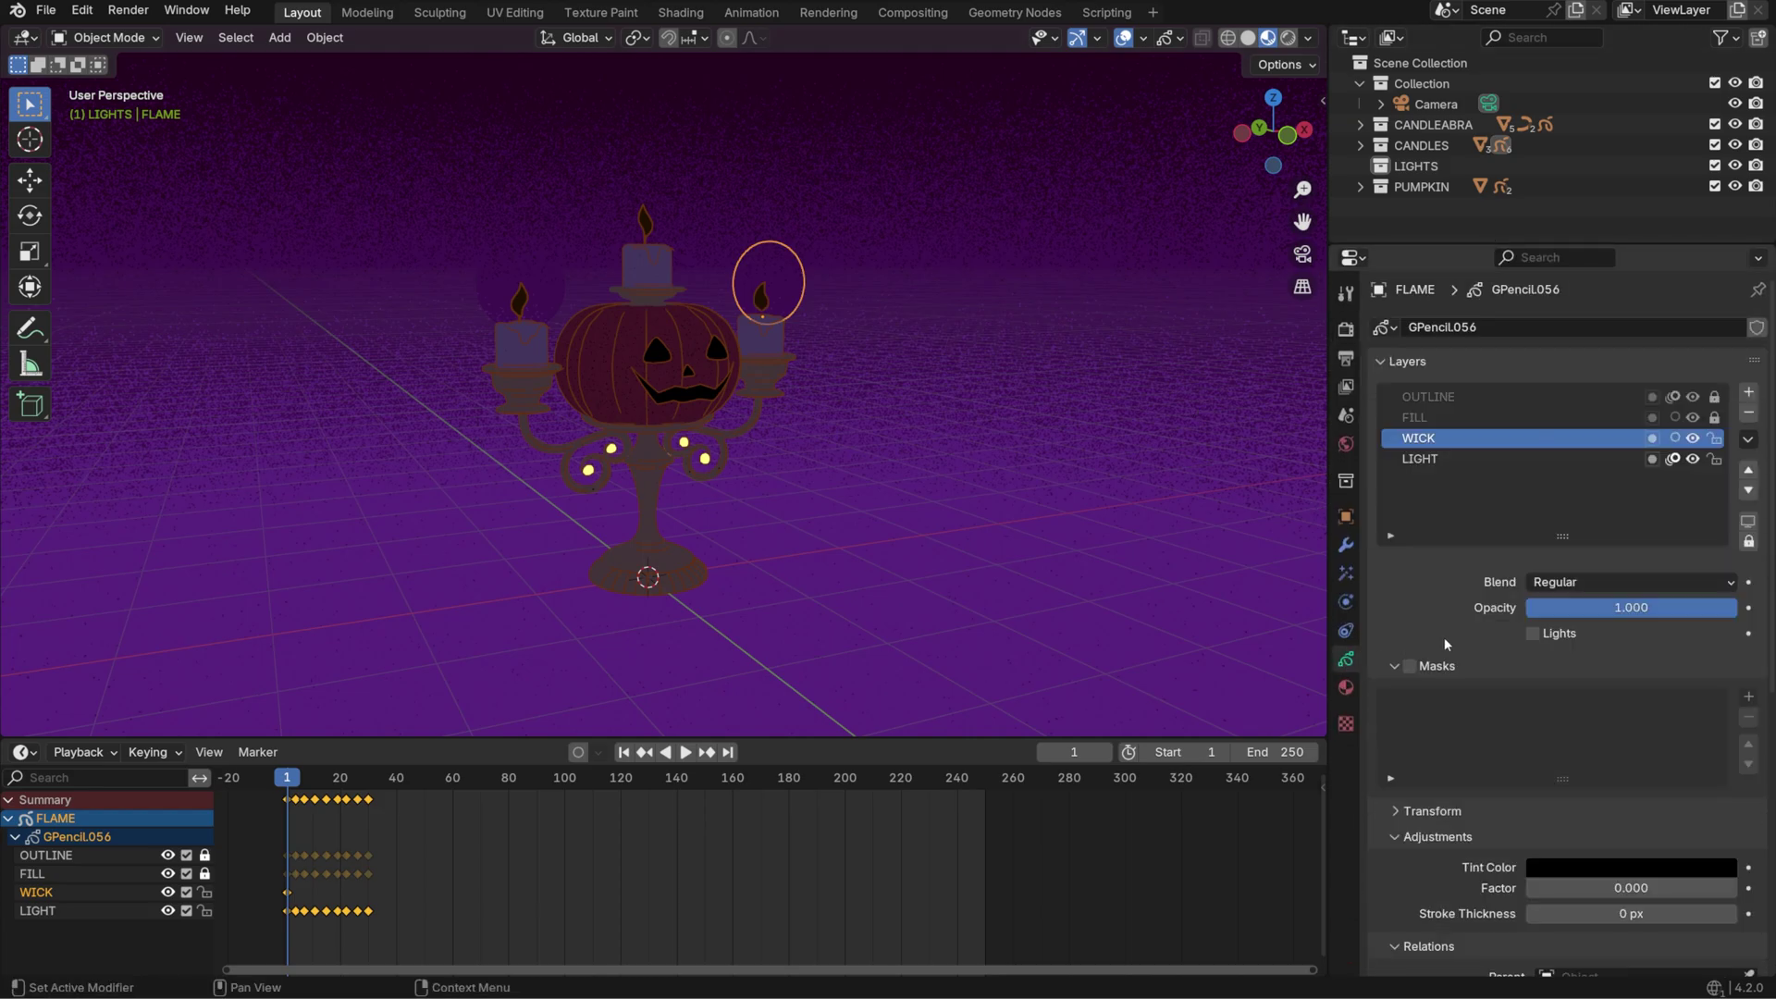
pyautogui.click(1536, 634)
pyautogui.click(1559, 419)
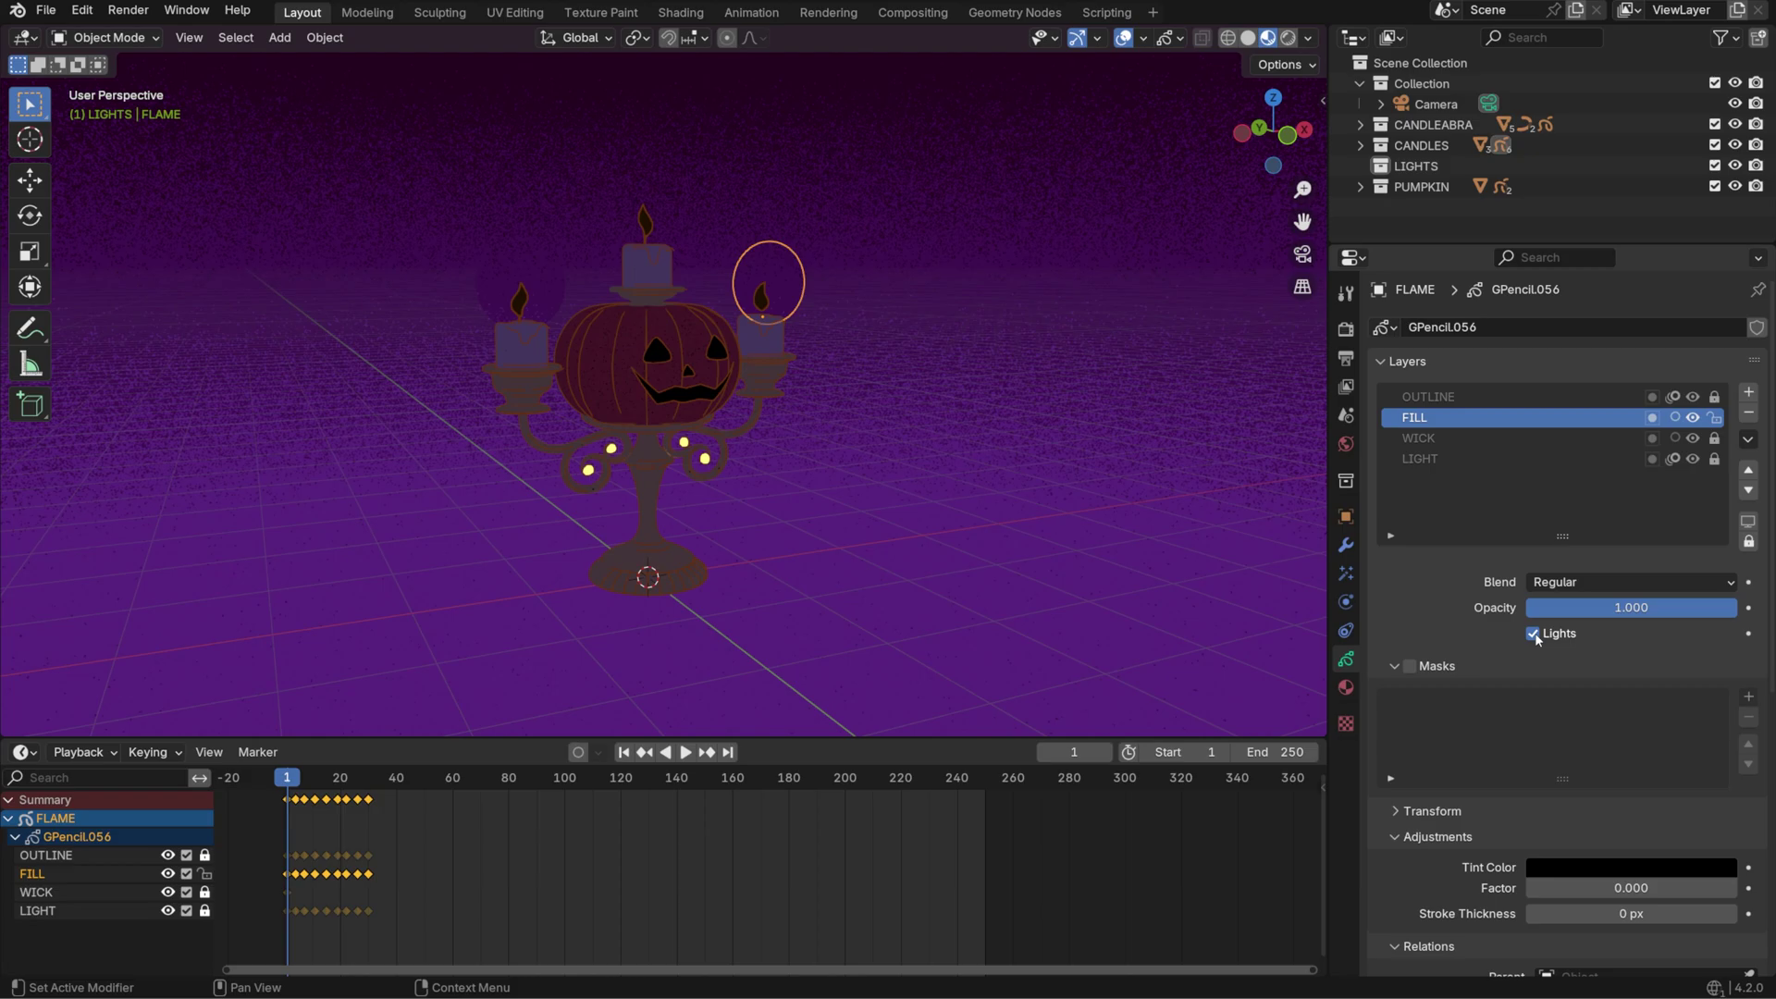
pyautogui.scroll(-1, 1537, 638)
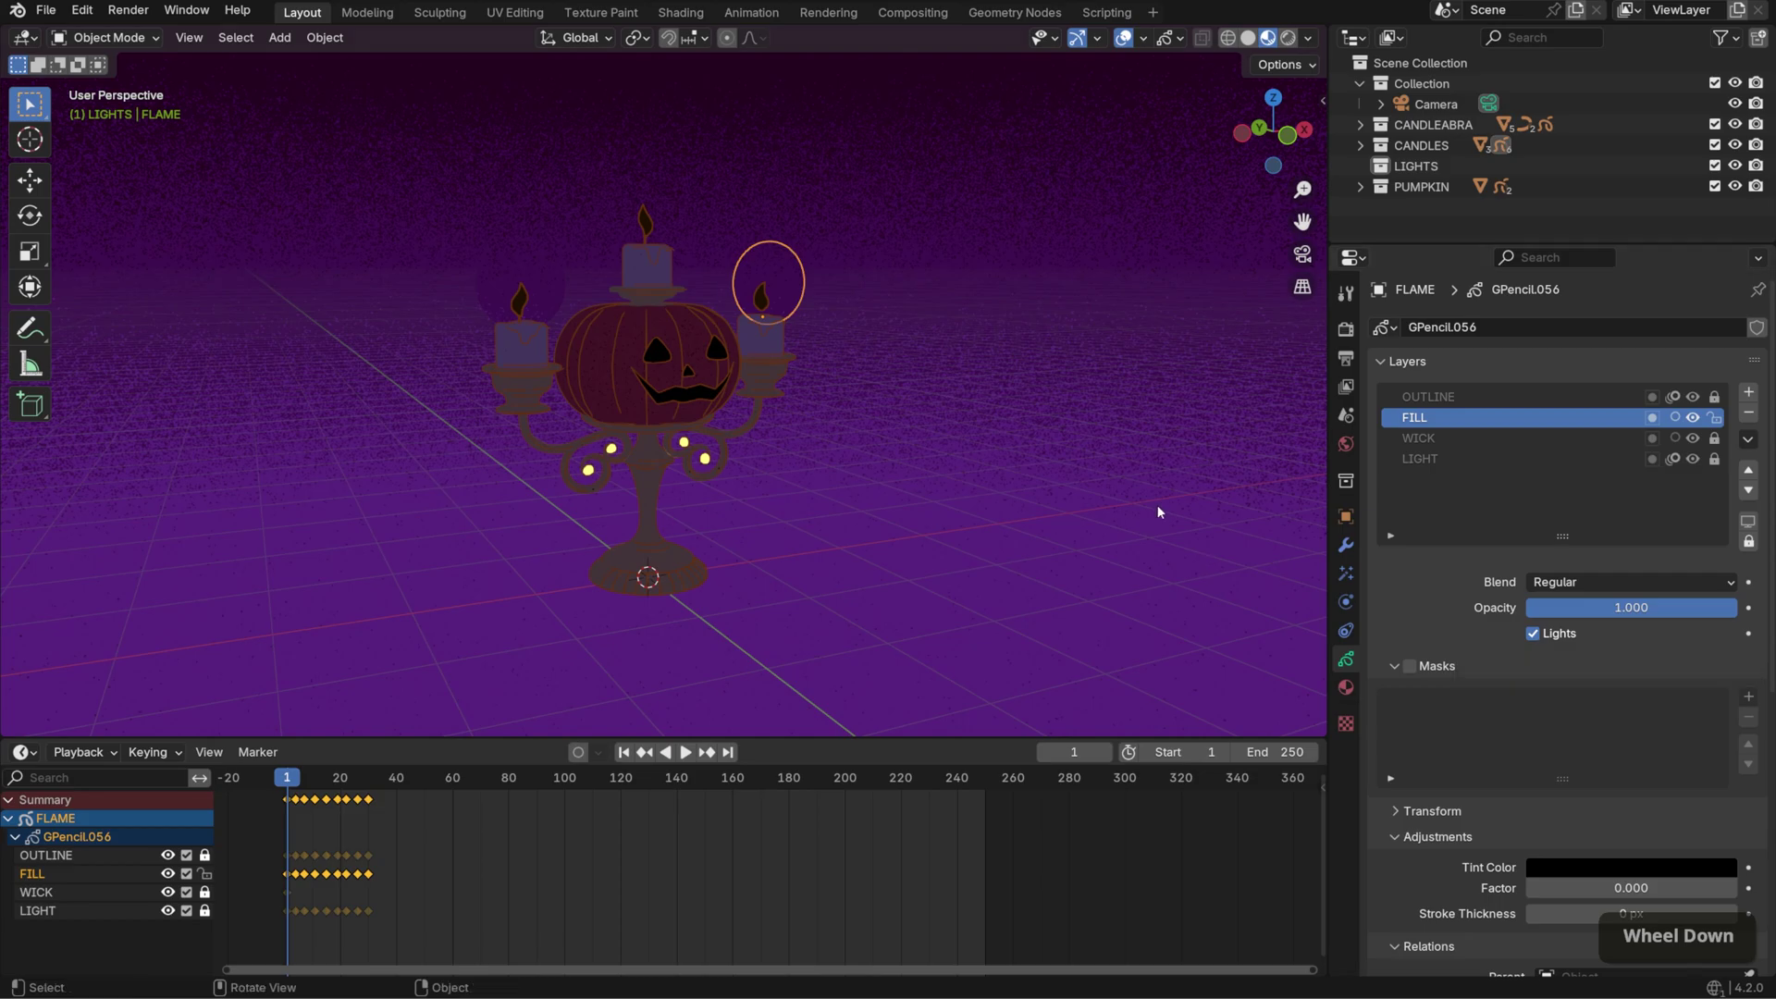
# - Toggle Solid and back to Material Preview shading, and show the World properties
pyautogui.click(1248, 38)
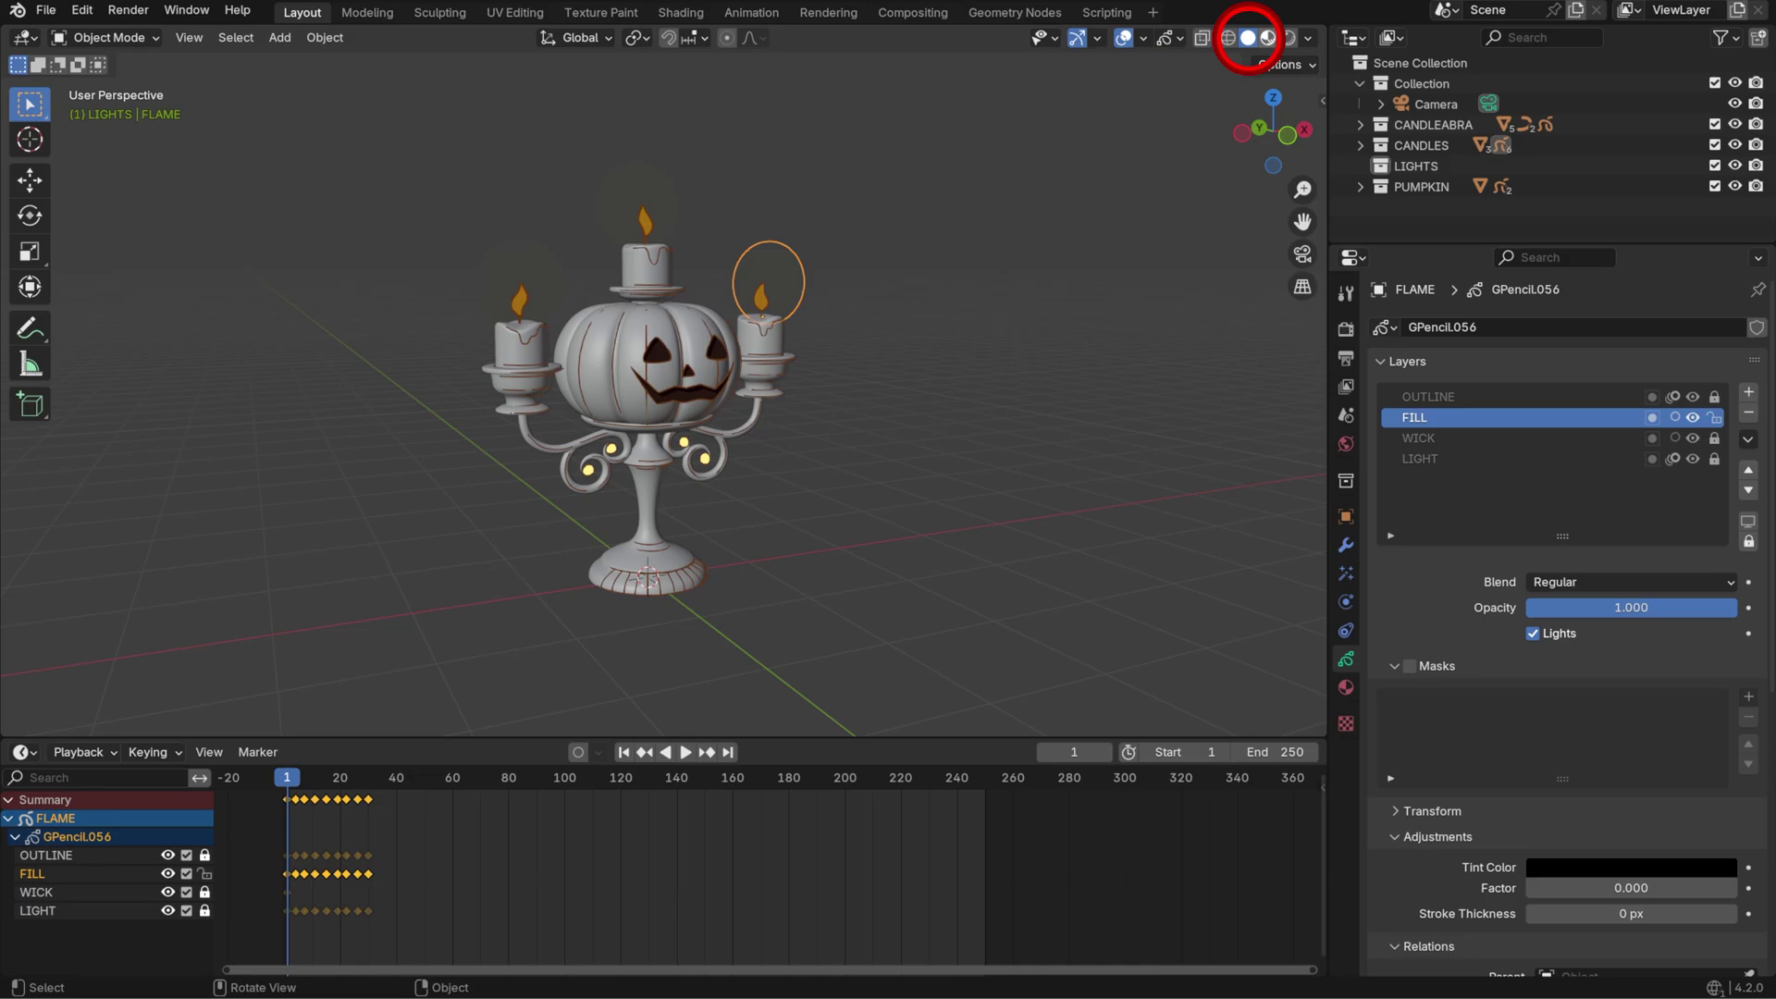
pyautogui.click(1268, 37)
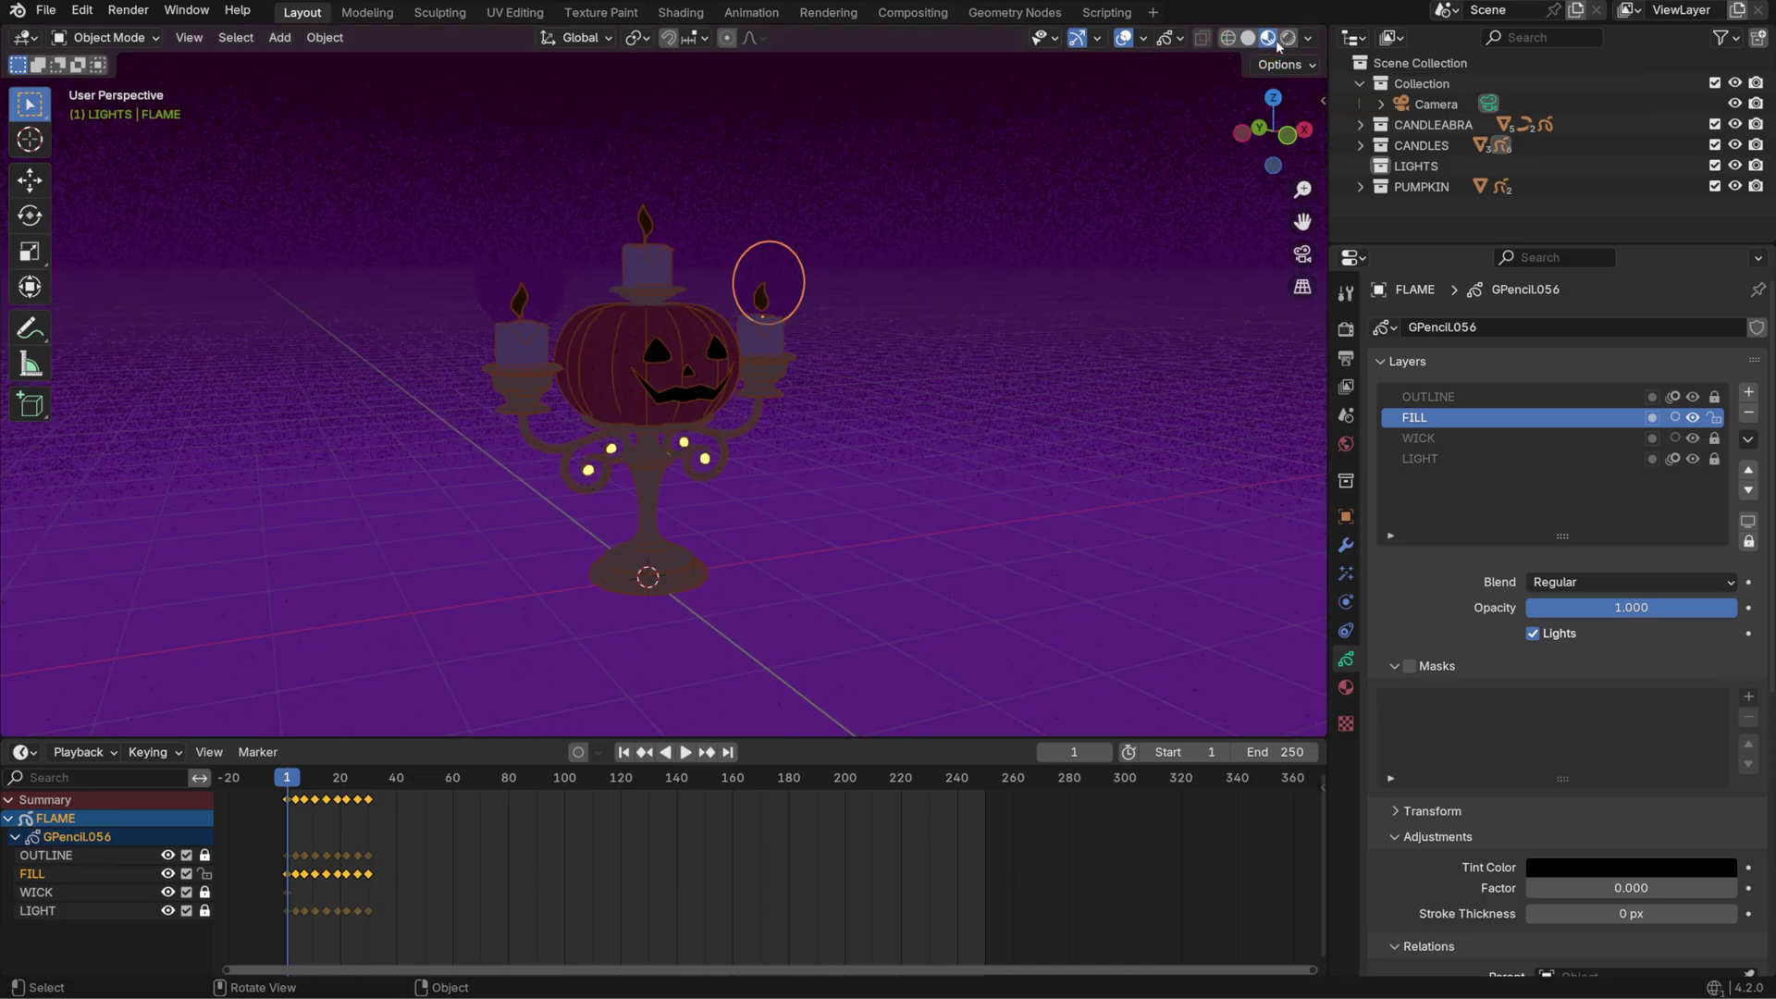
pyautogui.click(1346, 444)
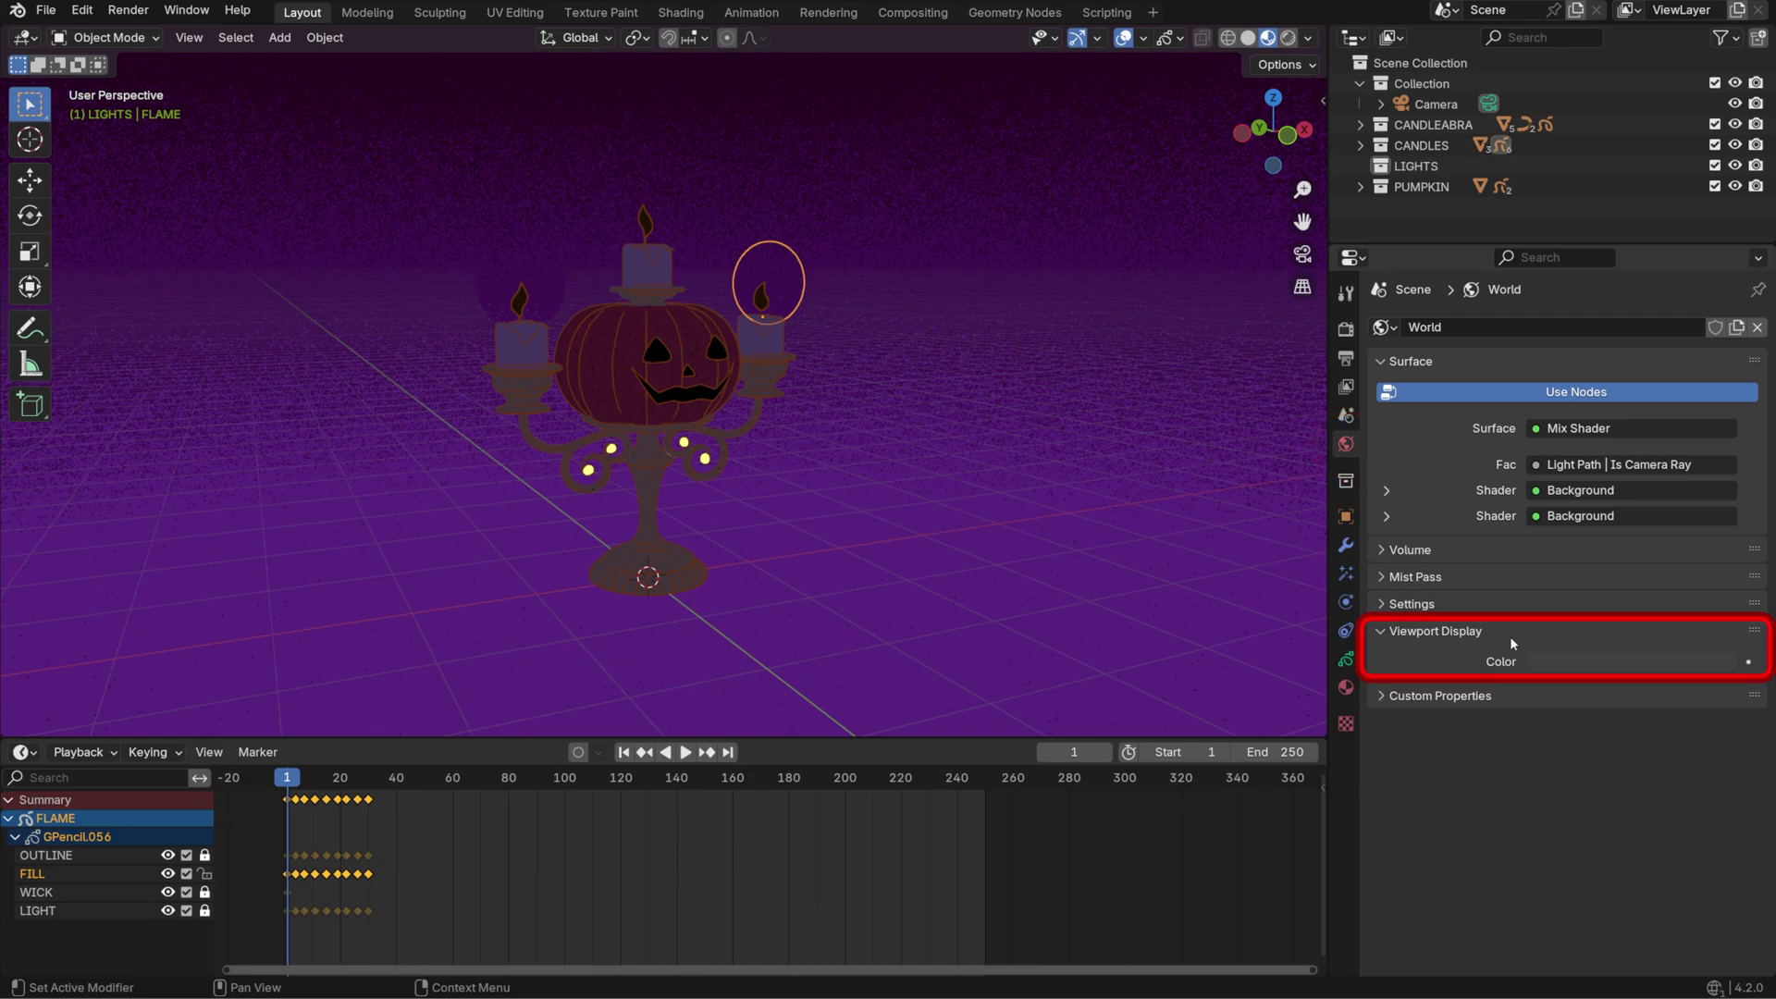
pyautogui.scroll(1, 989, 436)
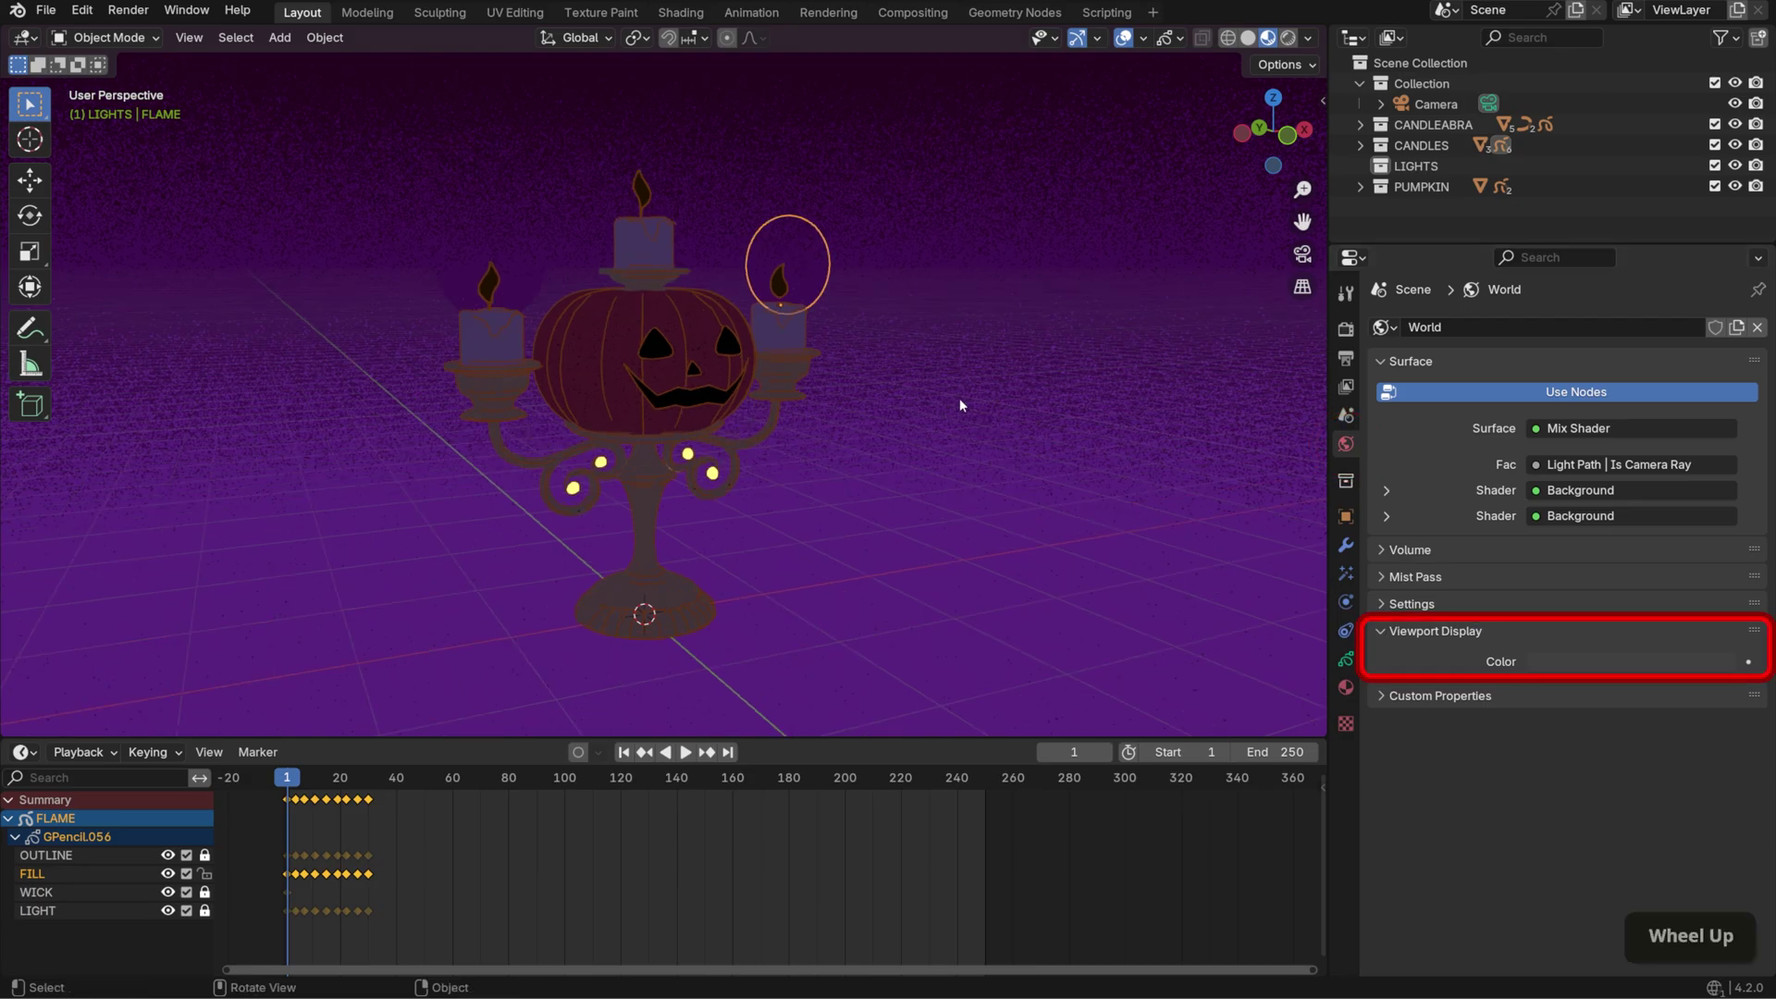
# - Add a test Grease Pencil Monkey and move it along X beside the candelabra
pyautogui.hotkey('shift', 'a')
pyautogui.moveTo(923, 549)
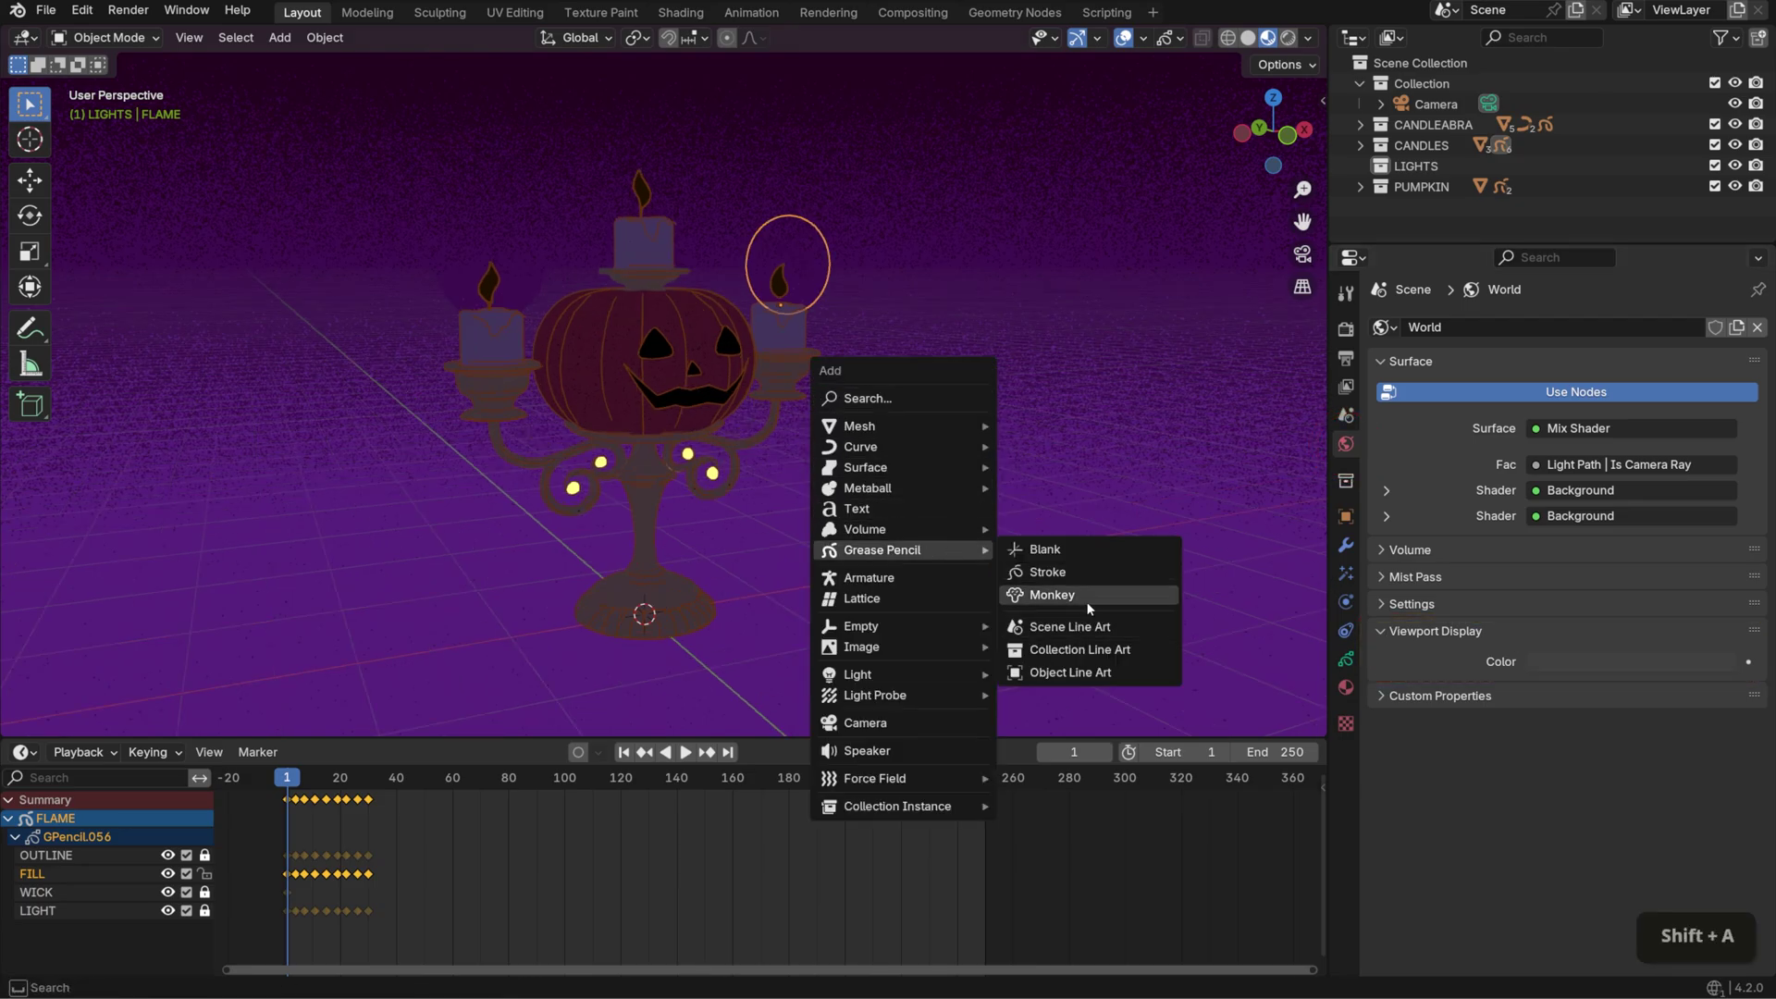
pyautogui.click(1085, 601)
pyautogui.press('g')
pyautogui.press('x')
pyautogui.click(1258, 527)
pyautogui.keyDown('shift'); pyautogui.moveTo(1257, 527); pyautogui.dragTo(1132, 502, button='middle'); pyautogui.keyUp('shift')
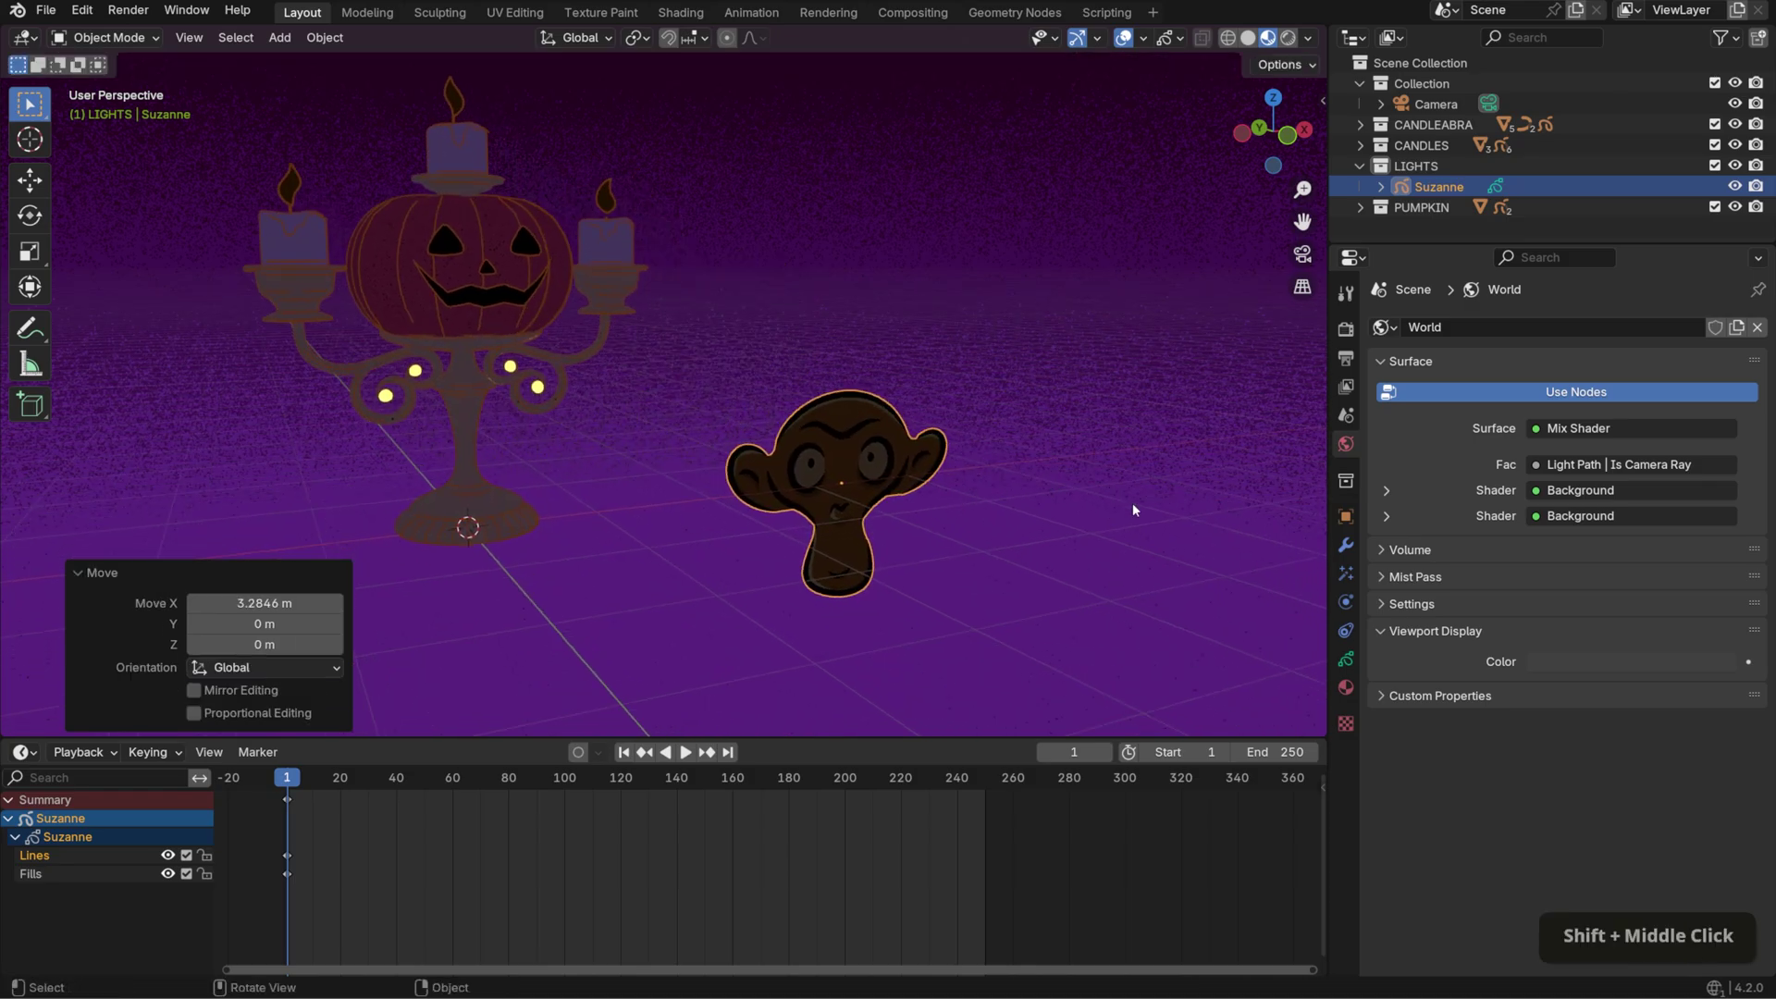
pyautogui.scroll(-2, 1107, 485)
pyautogui.scroll(-1, 1080, 451)
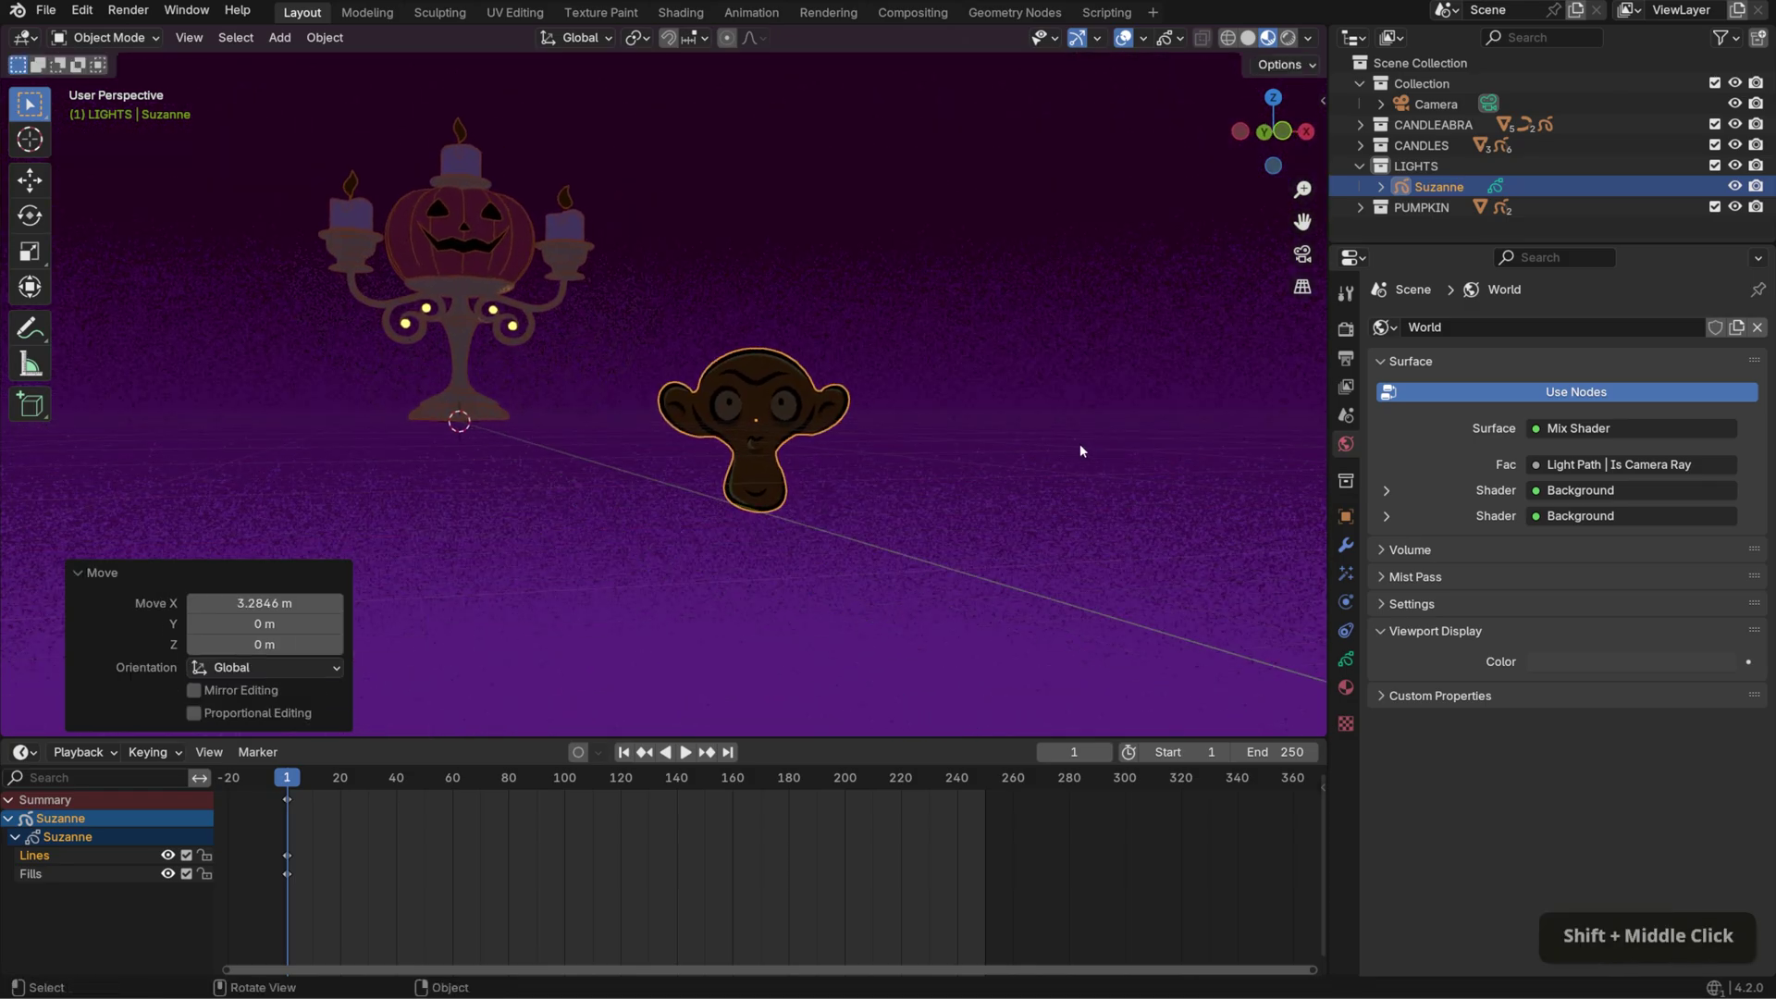
# - Try out world Viewport Display colours, reset to white, and delete the test monkey
pyautogui.click(1613, 662)
pyautogui.moveTo(1718, 498); pyautogui.dragTo(1720, 351)
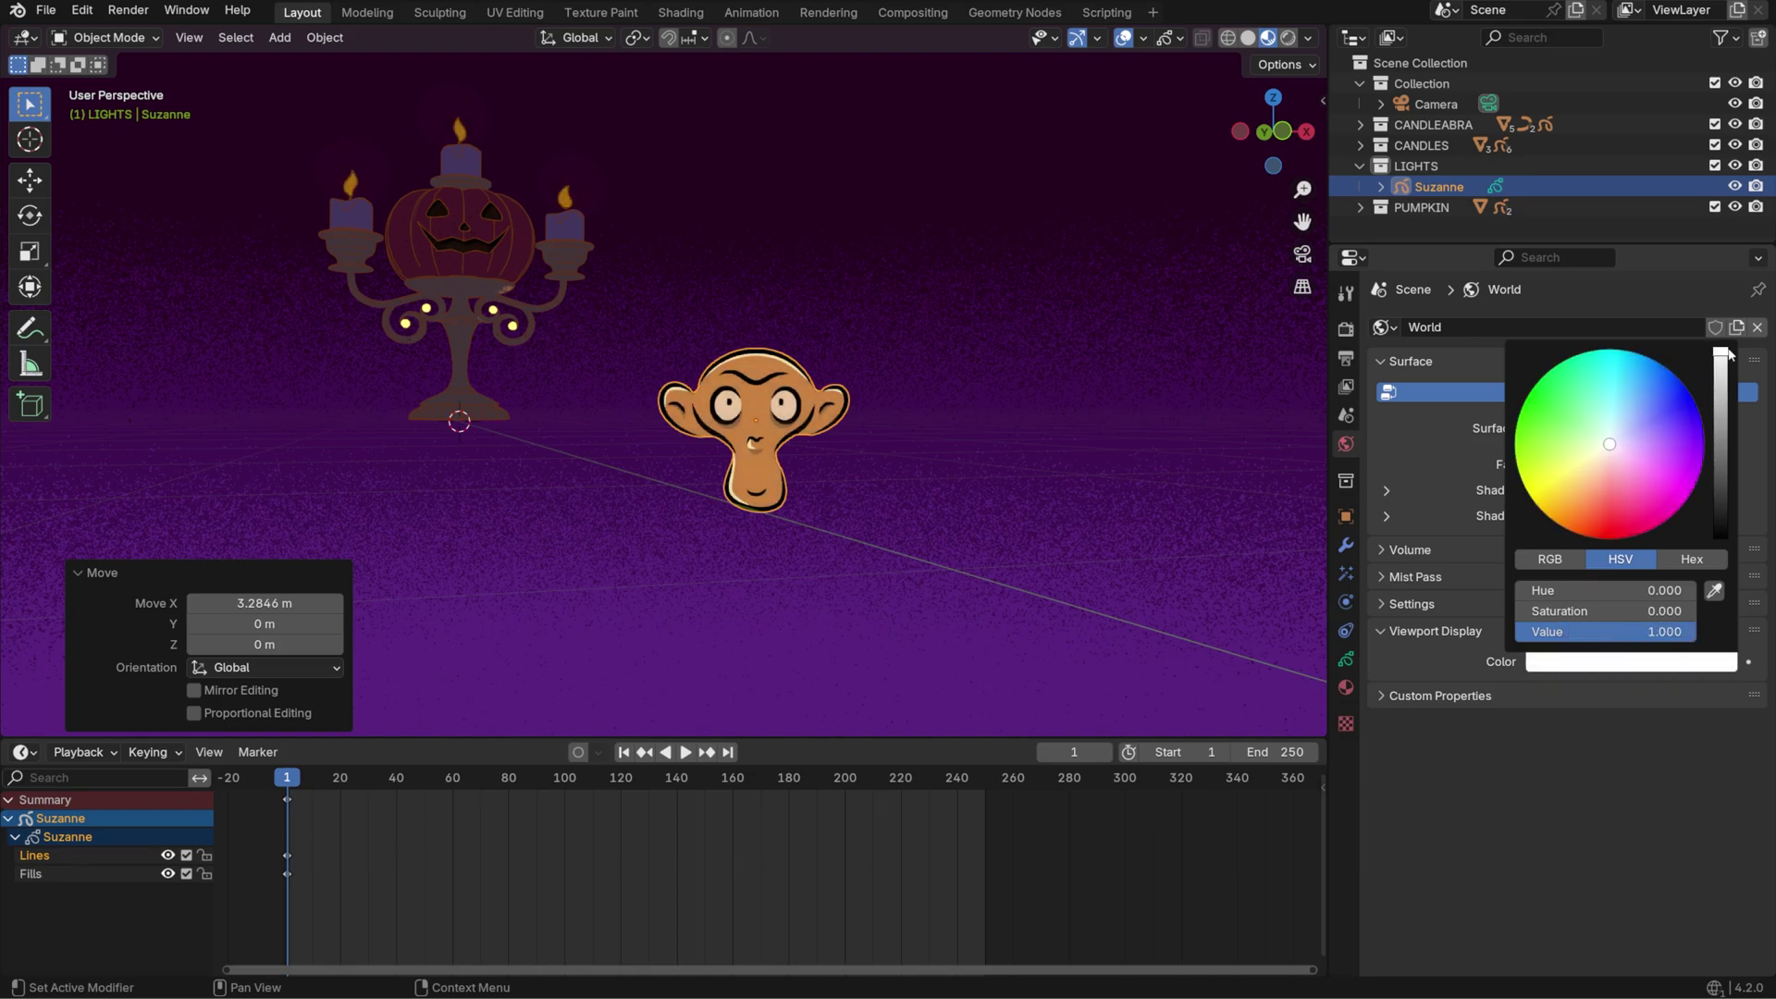
pyautogui.moveTo(1658, 418)
pyautogui.mouseDown()
pyautogui.moveTo(1549, 399)
pyautogui.moveTo(1679, 485)
pyautogui.moveTo(1611, 527)
pyautogui.moveTo(1545, 398)
pyautogui.moveTo(1658, 437)
pyautogui.mouseUp()
pyautogui.press('BackSpace')
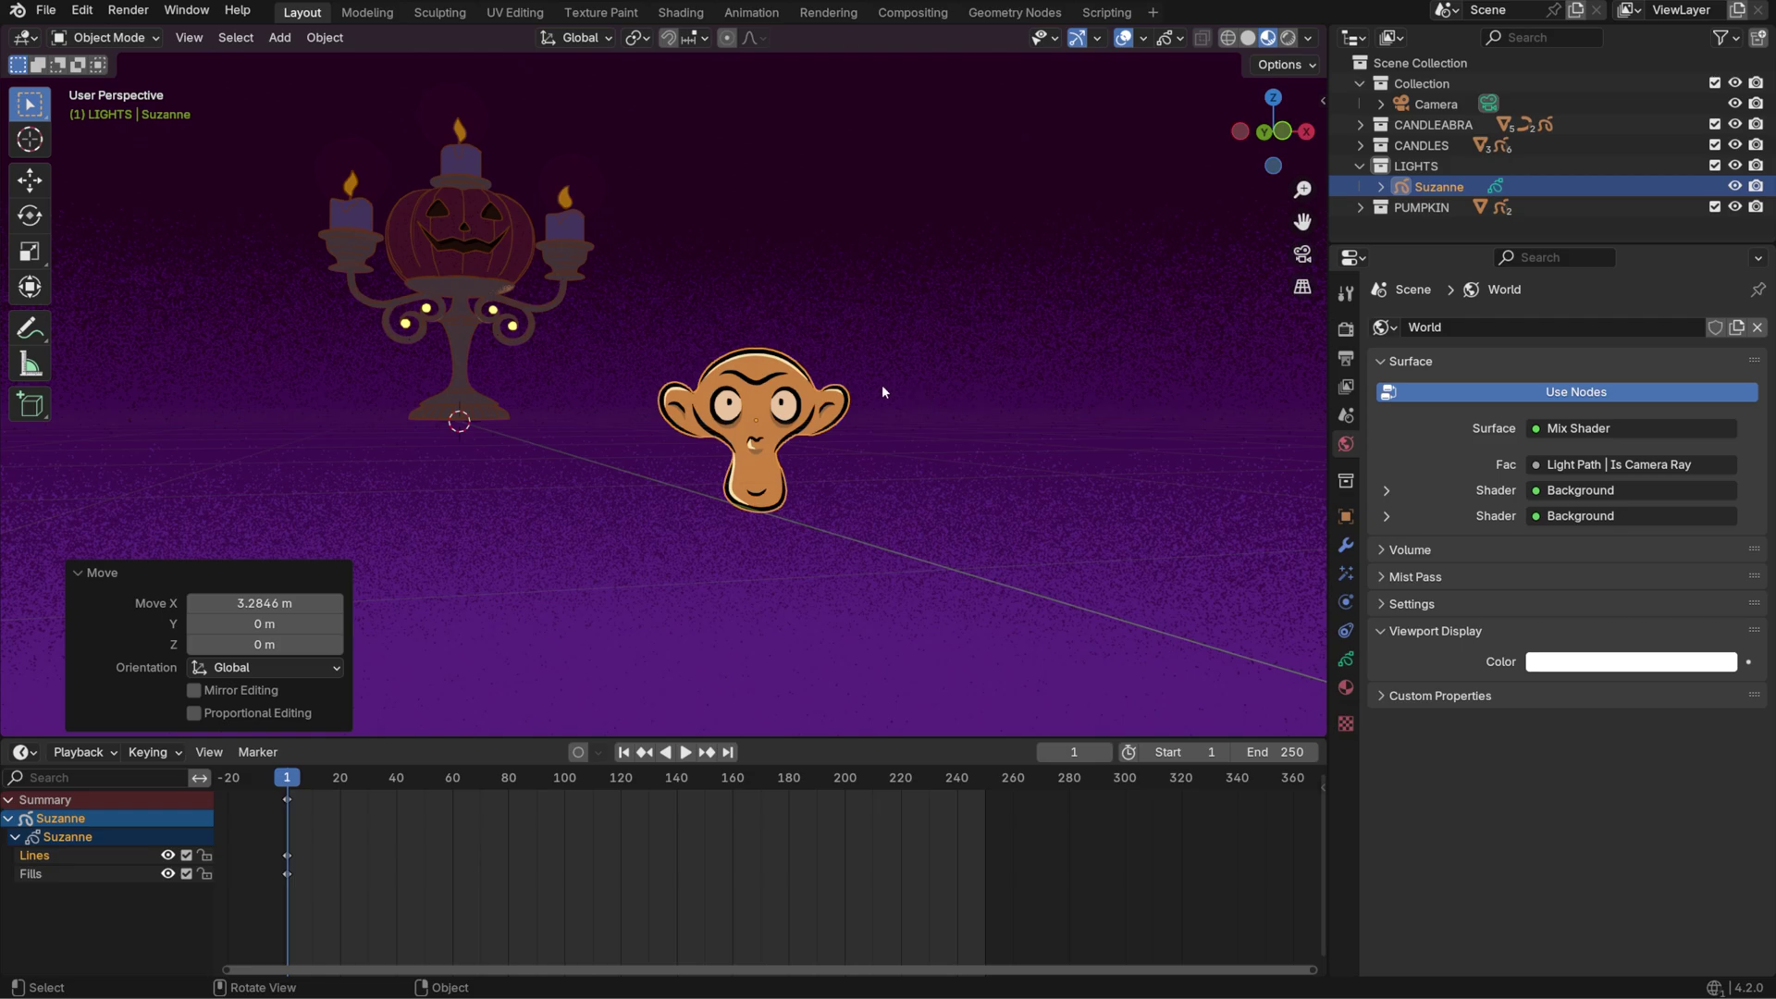
pyautogui.press('x')
pyautogui.scroll(-1, 758, 397)
pyautogui.keyDown('shift'); pyautogui.moveTo(759, 398); pyautogui.dragTo(842, 425, button='middle'); pyautogui.keyUp('shift')
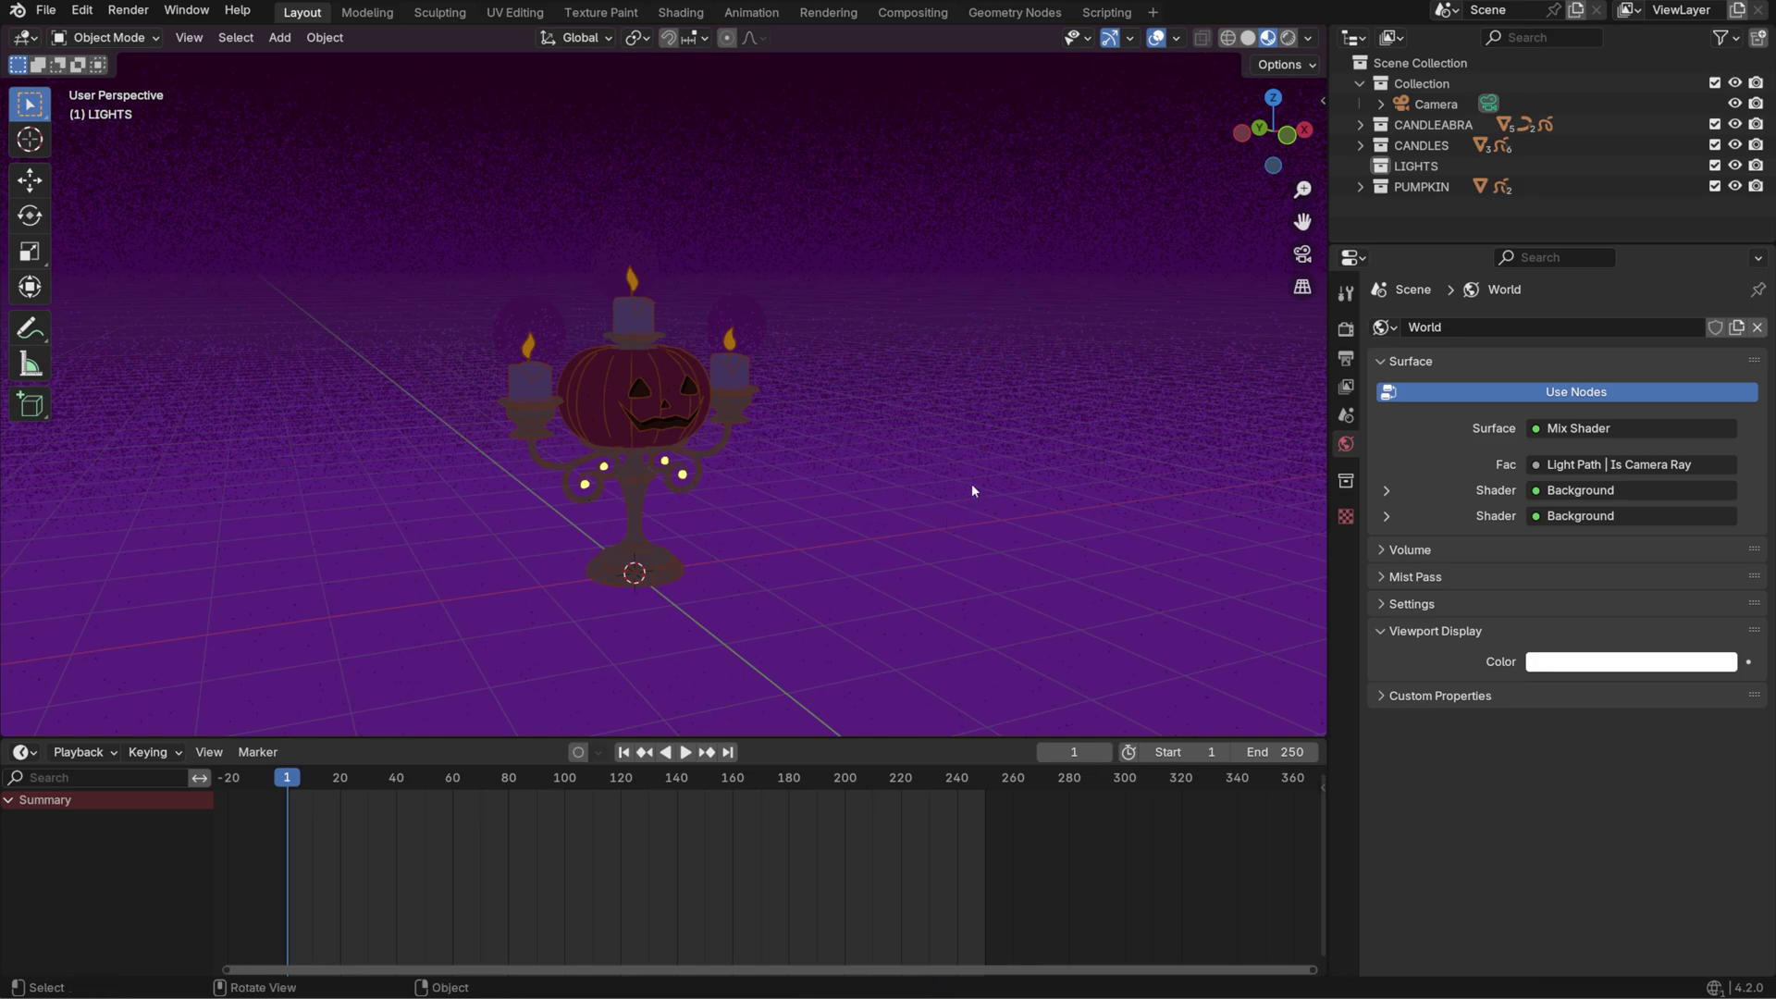
# - Add a point light and move it along Y and up above the pumpkin
pyautogui.hotkey('shift', 'a')
pyautogui.moveTo(971, 485)
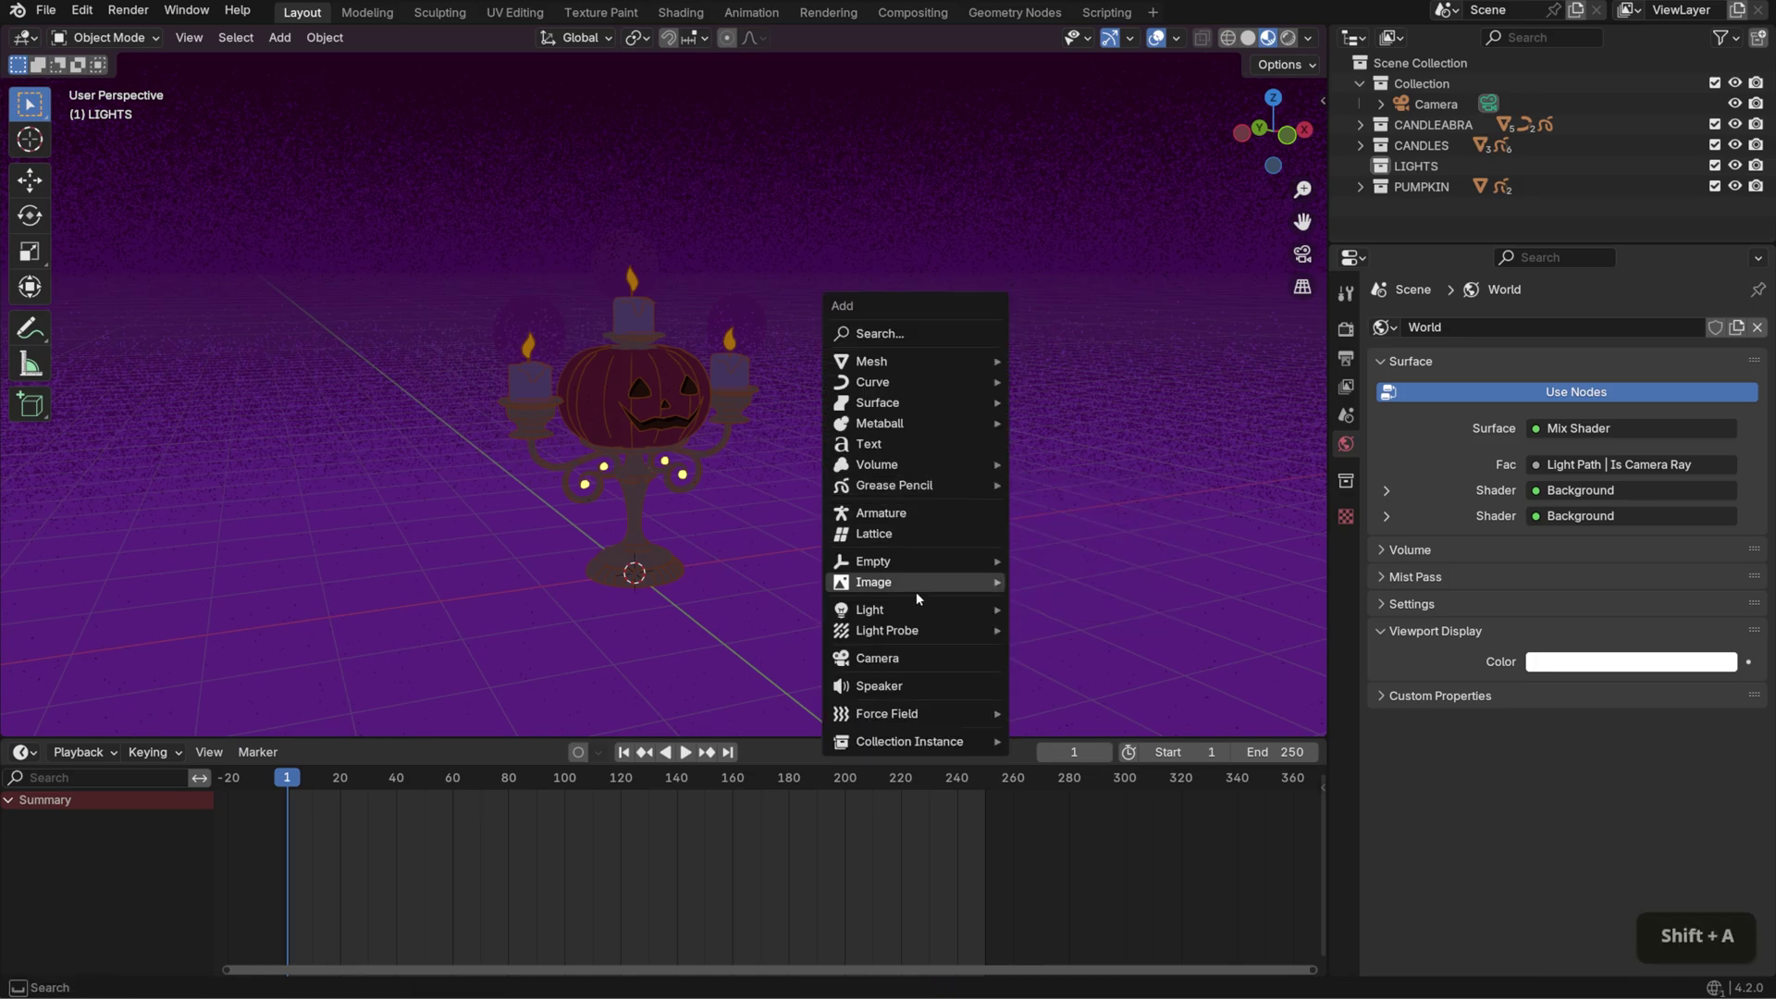
pyautogui.moveTo(925, 609)
pyautogui.click(1054, 607)
pyautogui.press('g')
pyautogui.press('y')
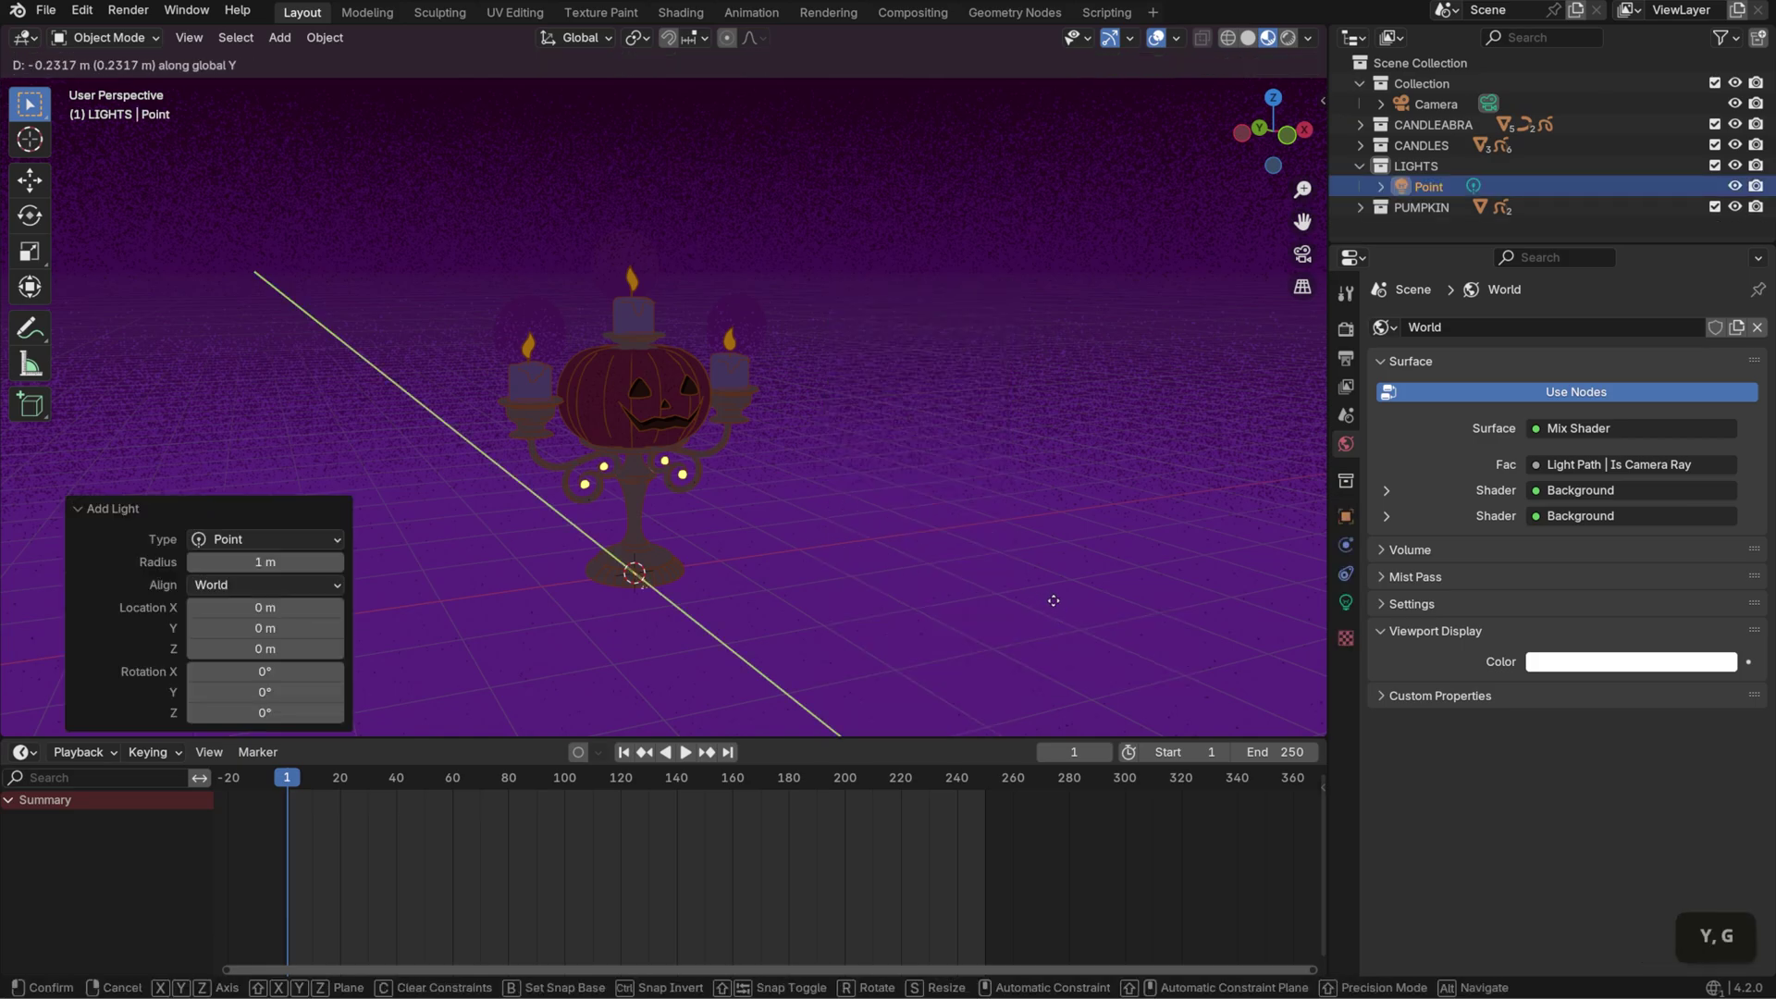
pyautogui.press('Return')
pyautogui.press('g')
pyautogui.press('z')
pyautogui.click(1091, 439)
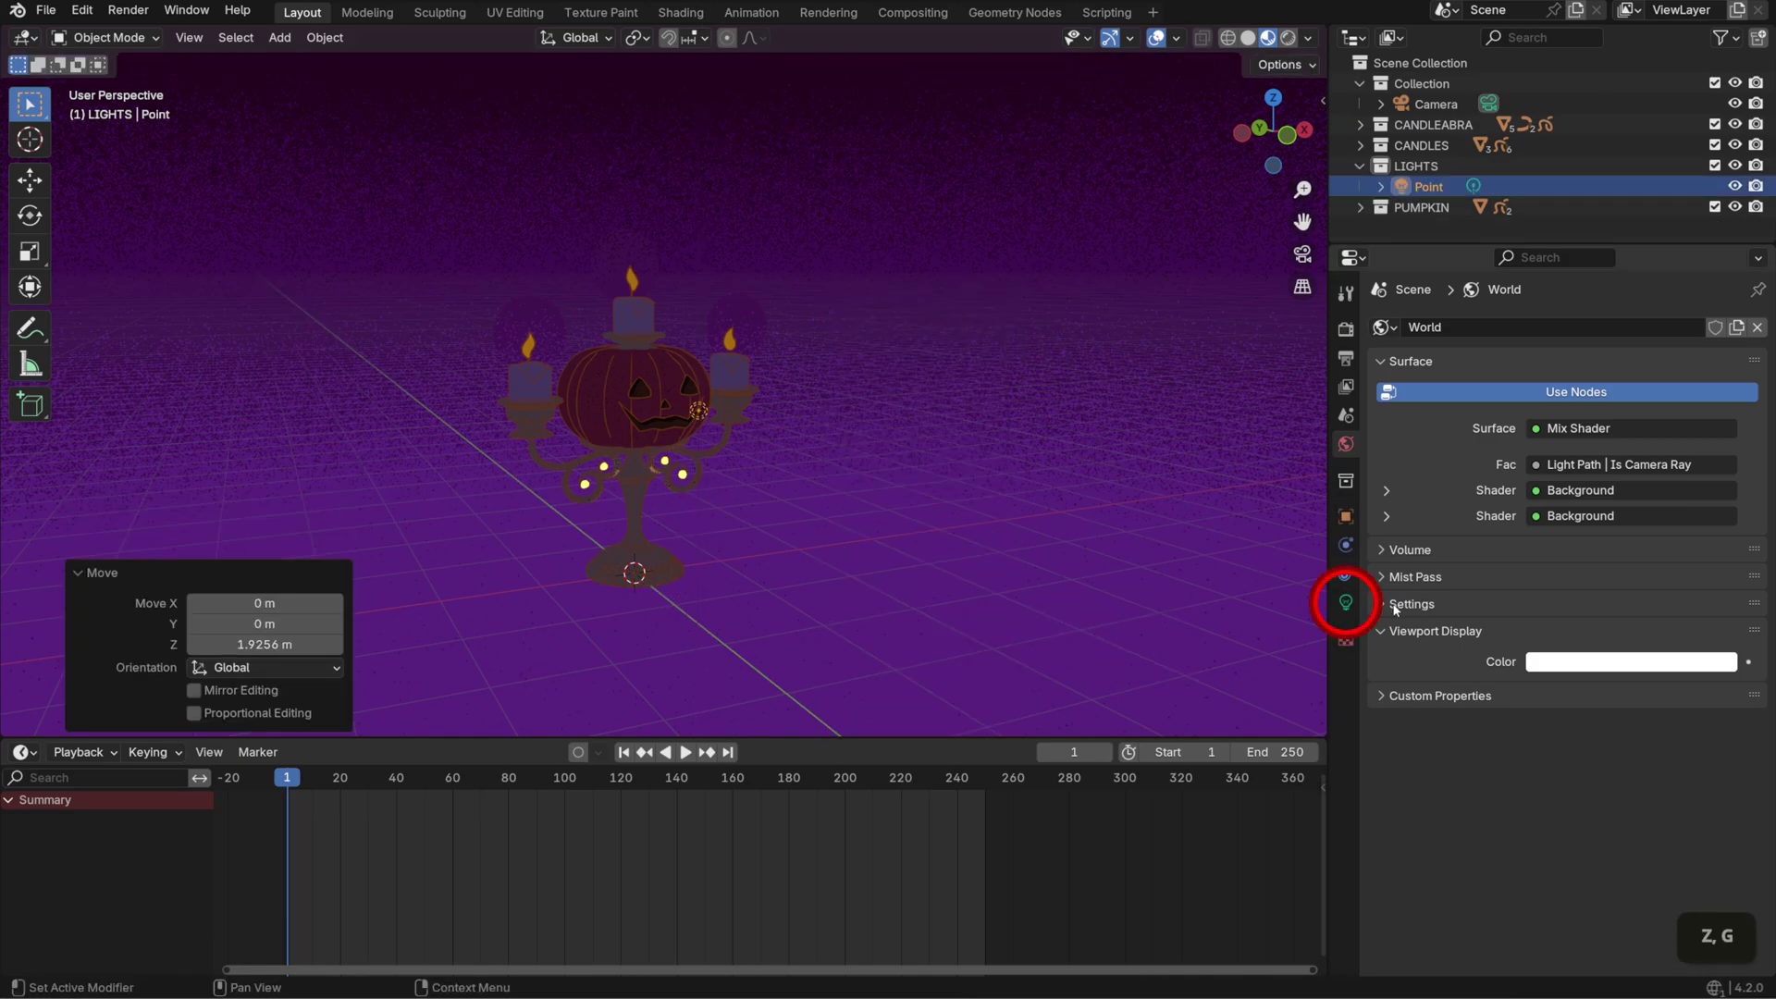
# - Set the point light's Power to 1000 W
pyautogui.click(1346, 602)
pyautogui.click(1628, 467)
pyautogui.write('1000')
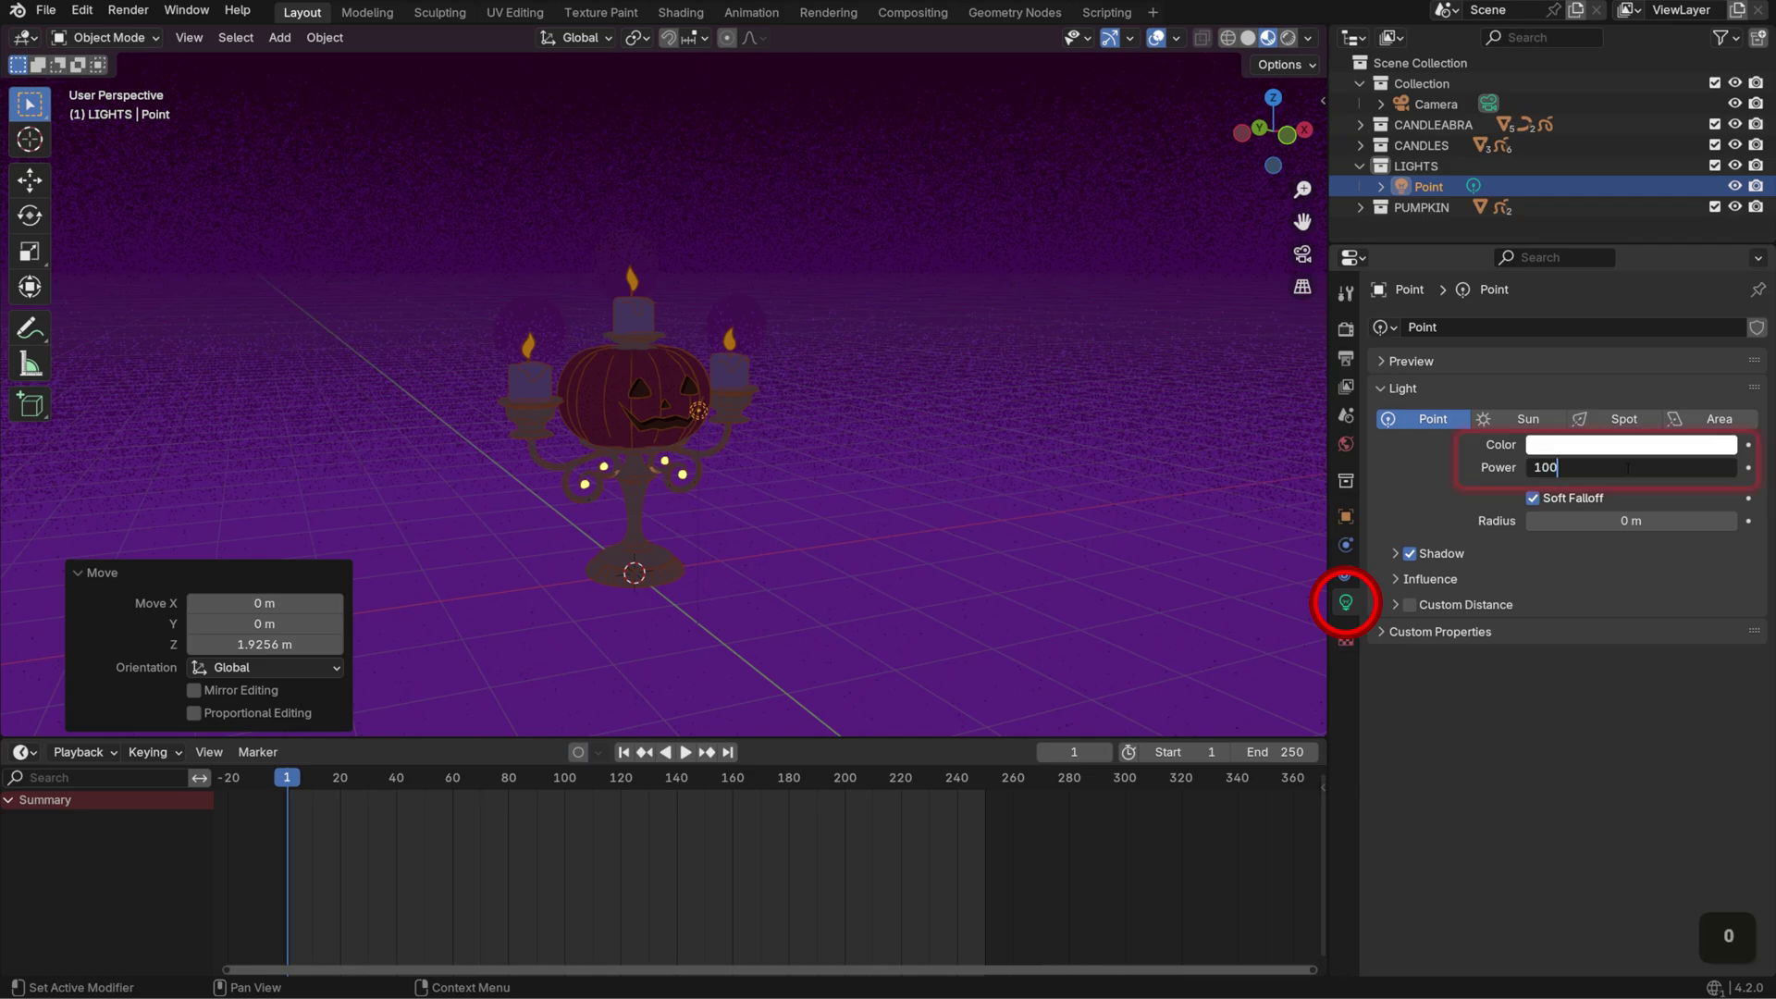
pyautogui.press('Return')
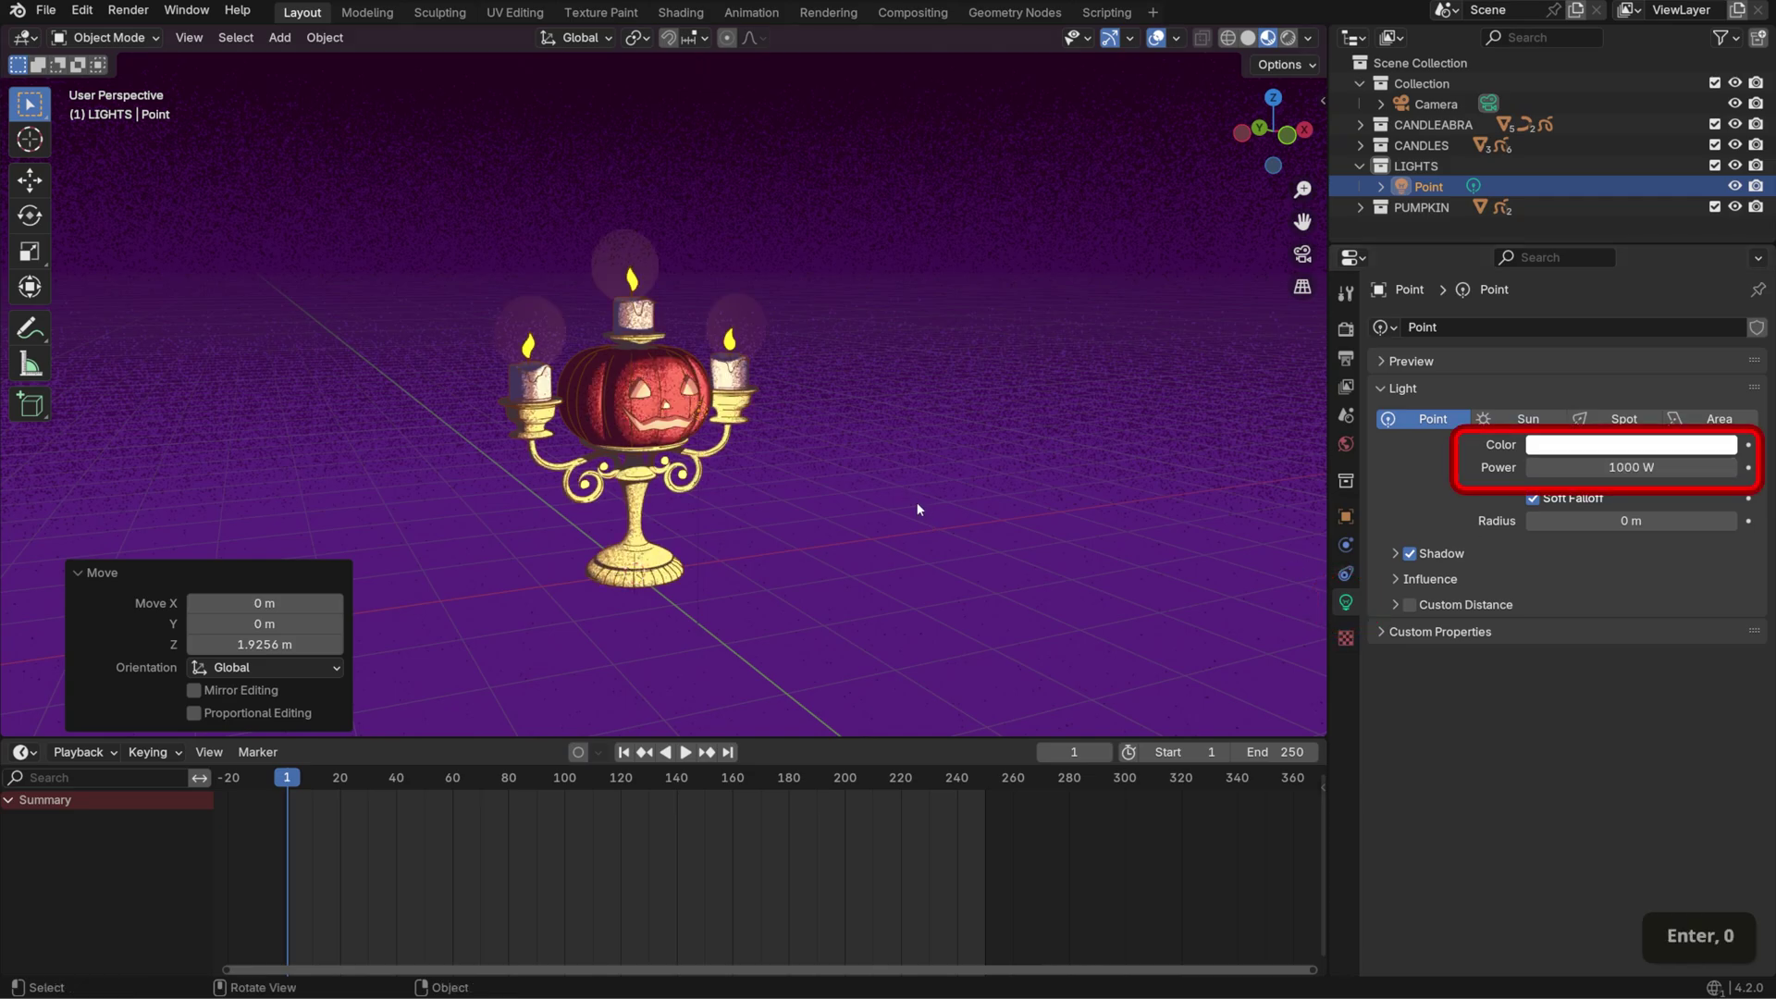
# - Fine-tune the light's height and Y position above the pumpkin, then duplicate it
pyautogui.press('g')
pyautogui.press('z')
pyautogui.click(918, 496)
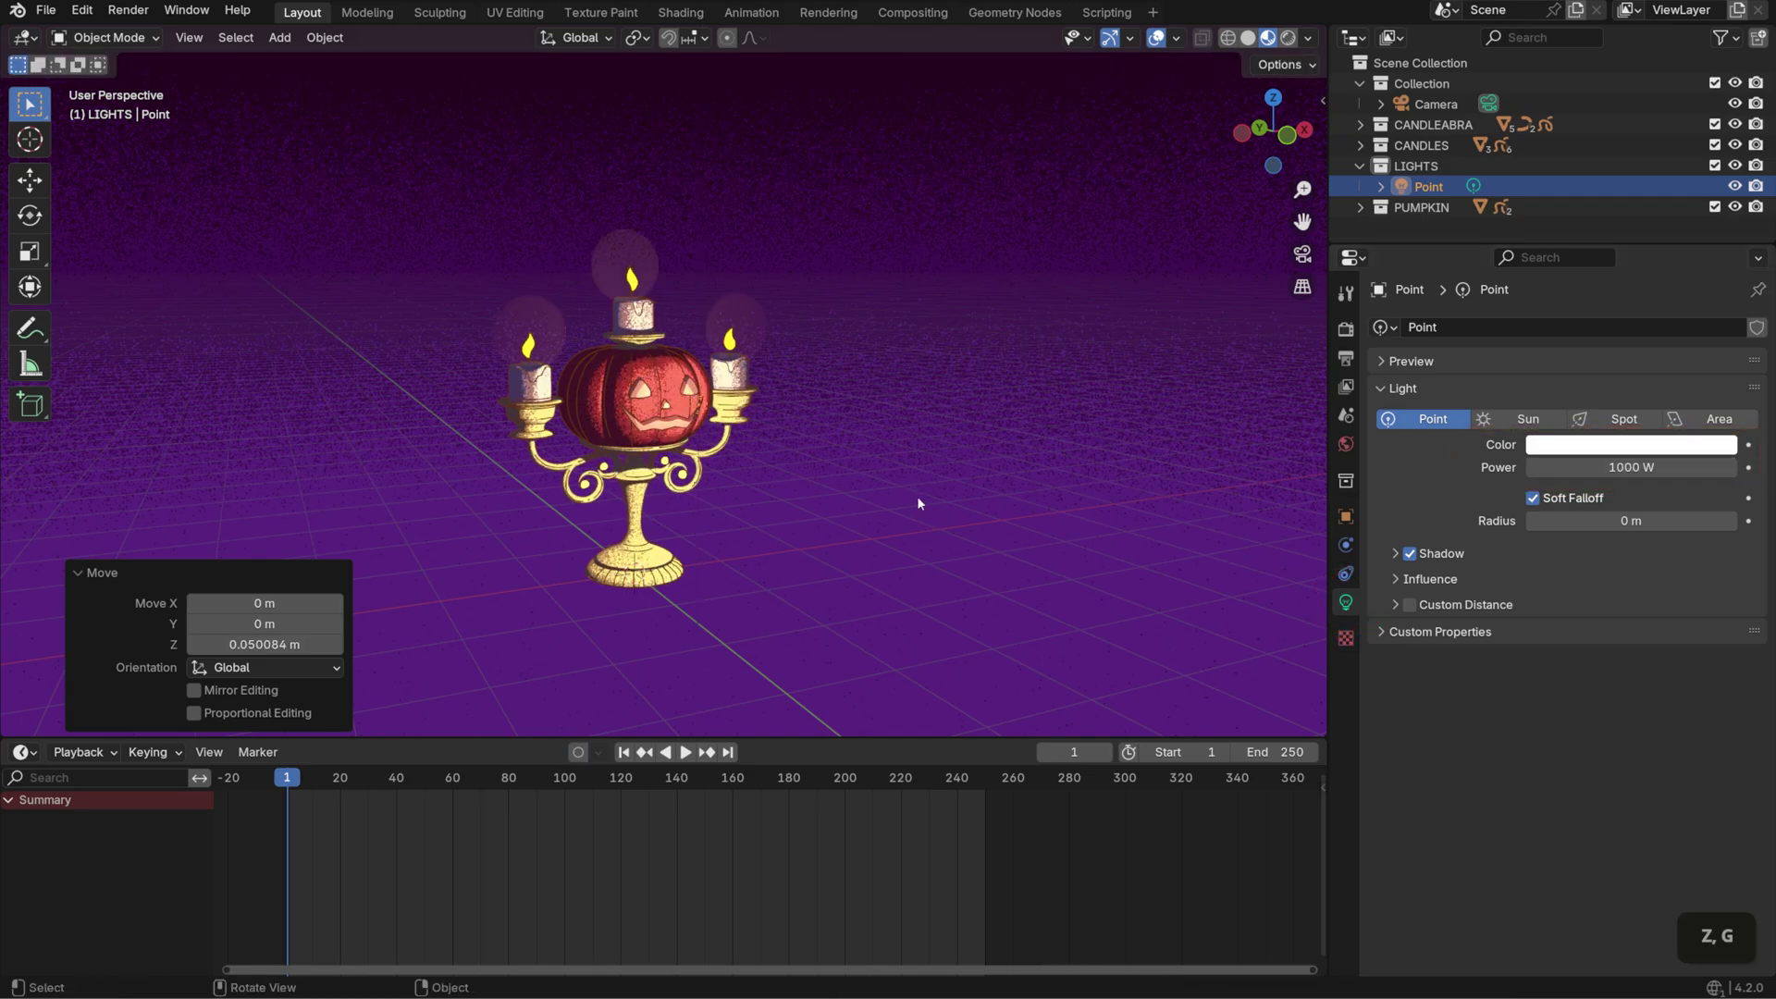
pyautogui.moveTo(917, 495)
pyautogui.mouseDown(button='middle')
pyautogui.moveTo(983, 535)
pyautogui.moveTo(908, 525)
pyautogui.mouseUp(button='middle')
pyautogui.press('g')
pyautogui.press('y')
pyautogui.click(980, 529)
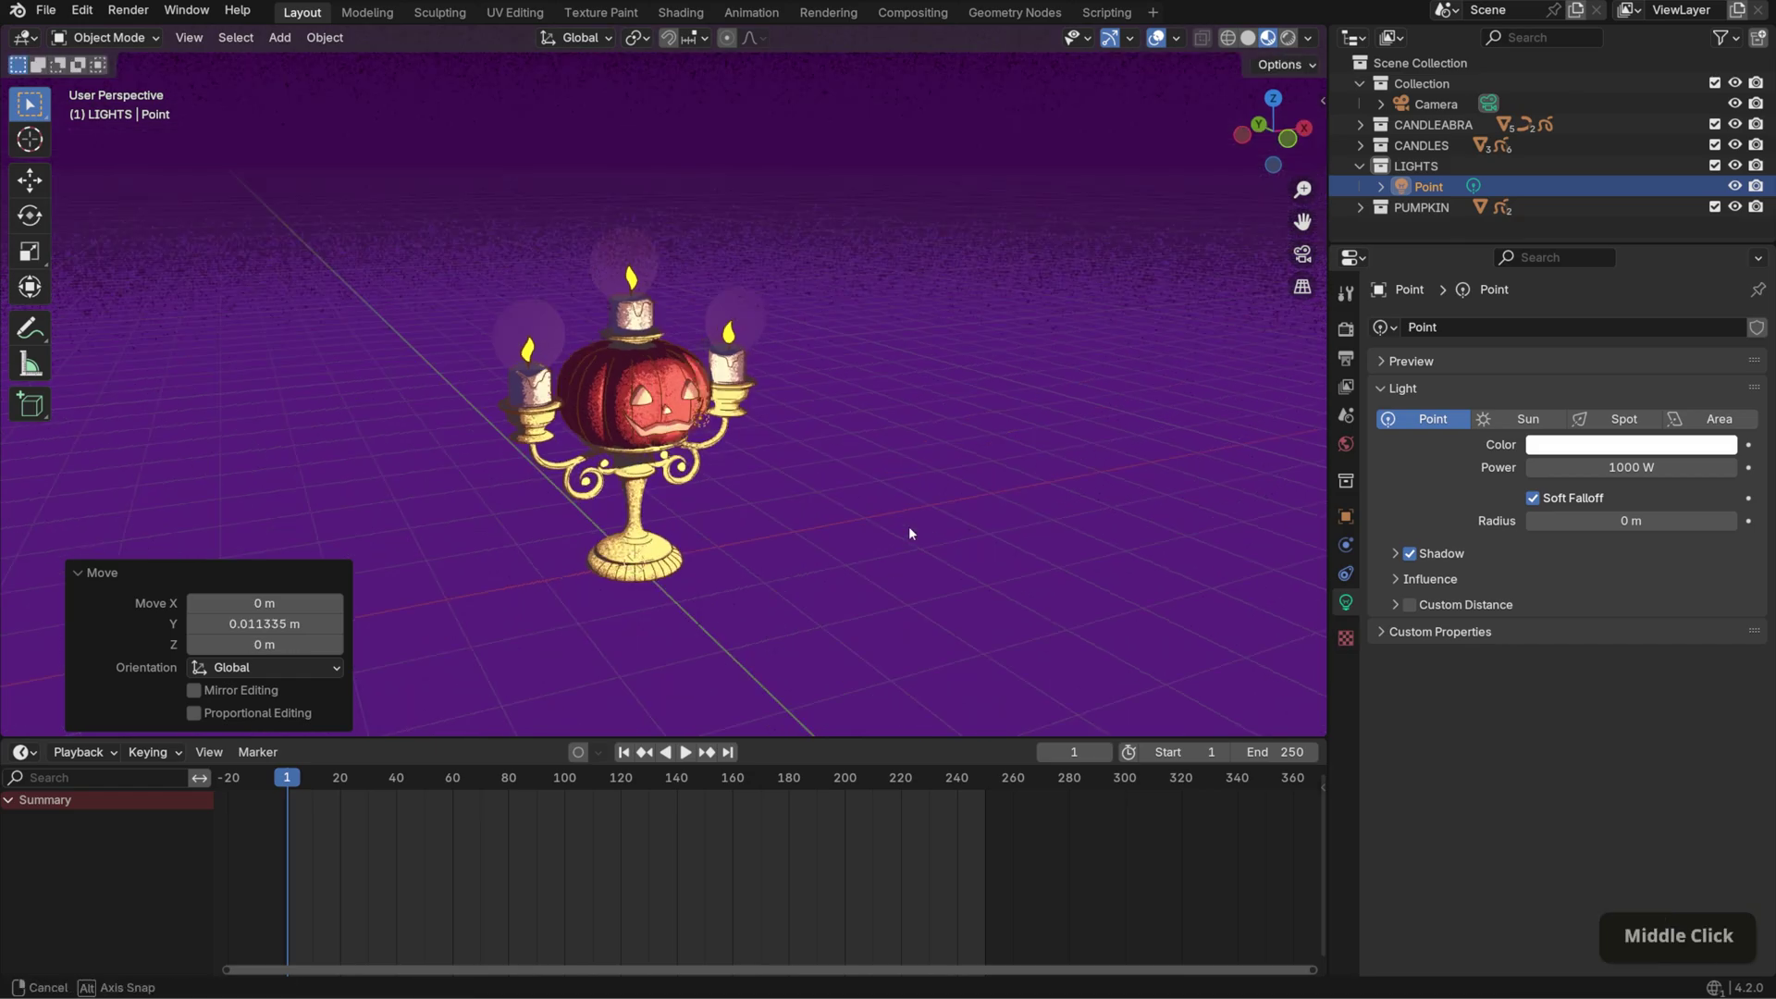
pyautogui.press('g')
pyautogui.press('z')
pyautogui.click(895, 509)
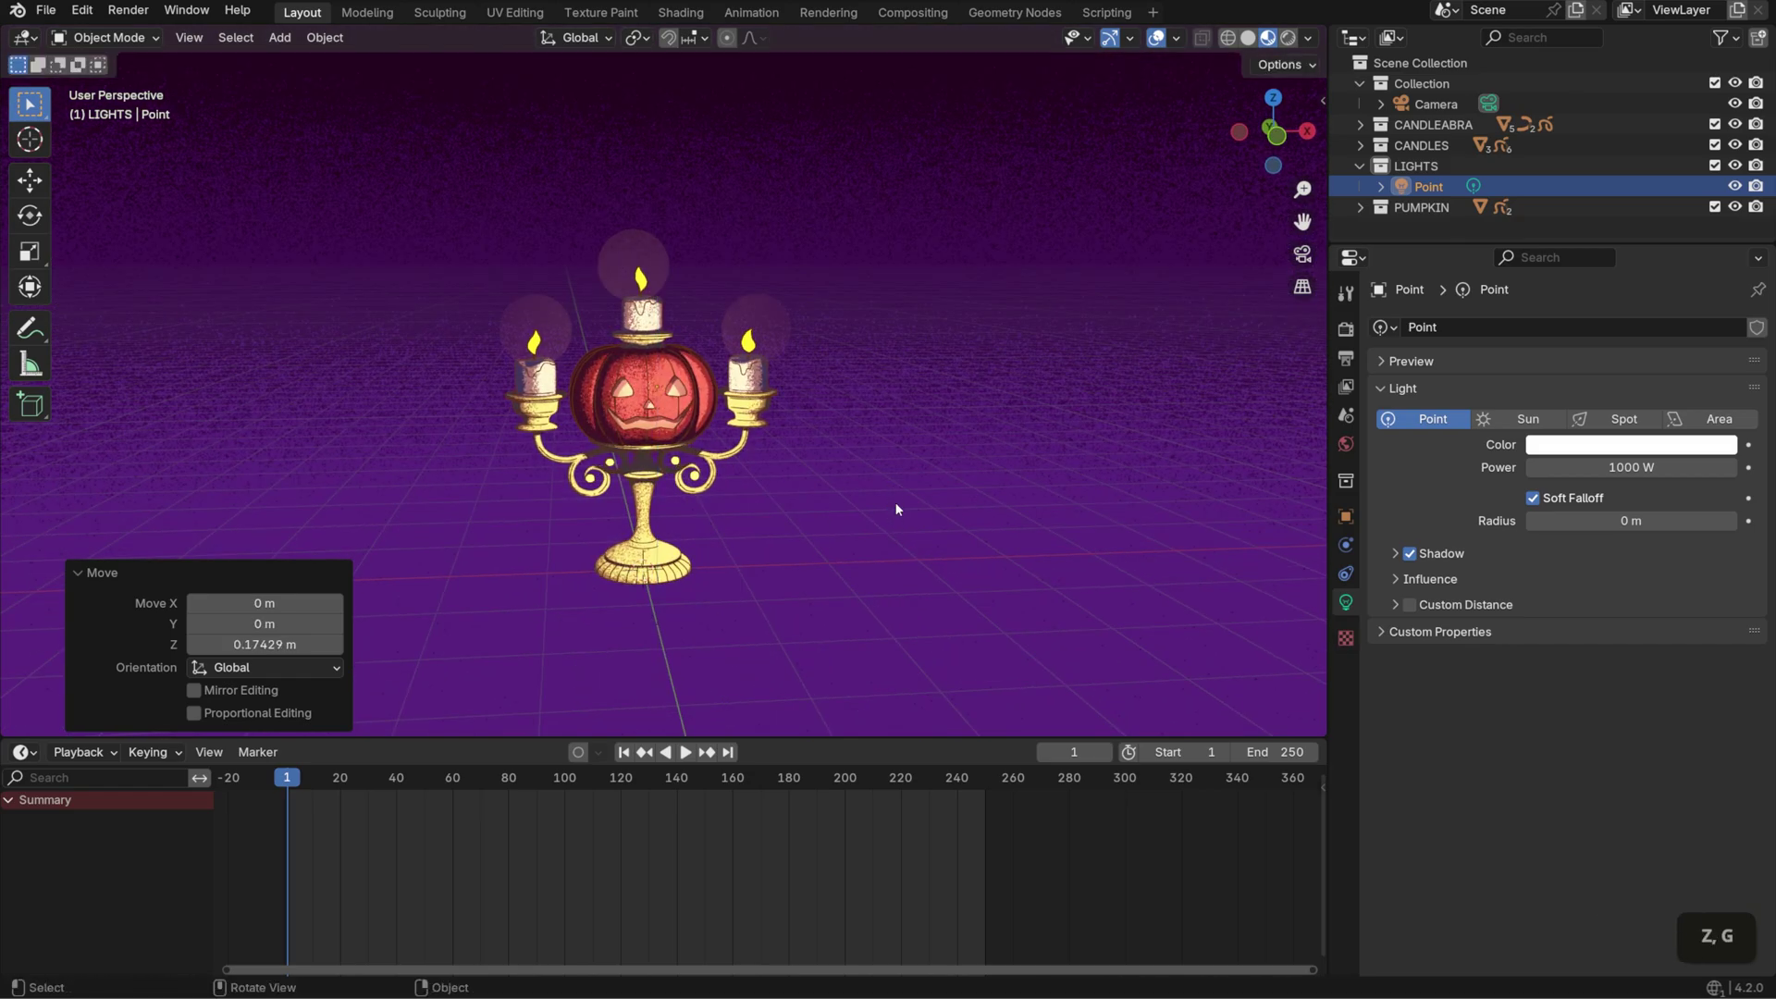
pyautogui.moveTo(896, 509); pyautogui.dragTo(925, 519, button='middle')
pyautogui.hotkey('shift', 'd')
# - Place the copied light beside a side candle with 200 W power and a warm peach tint
pyautogui.press('y')
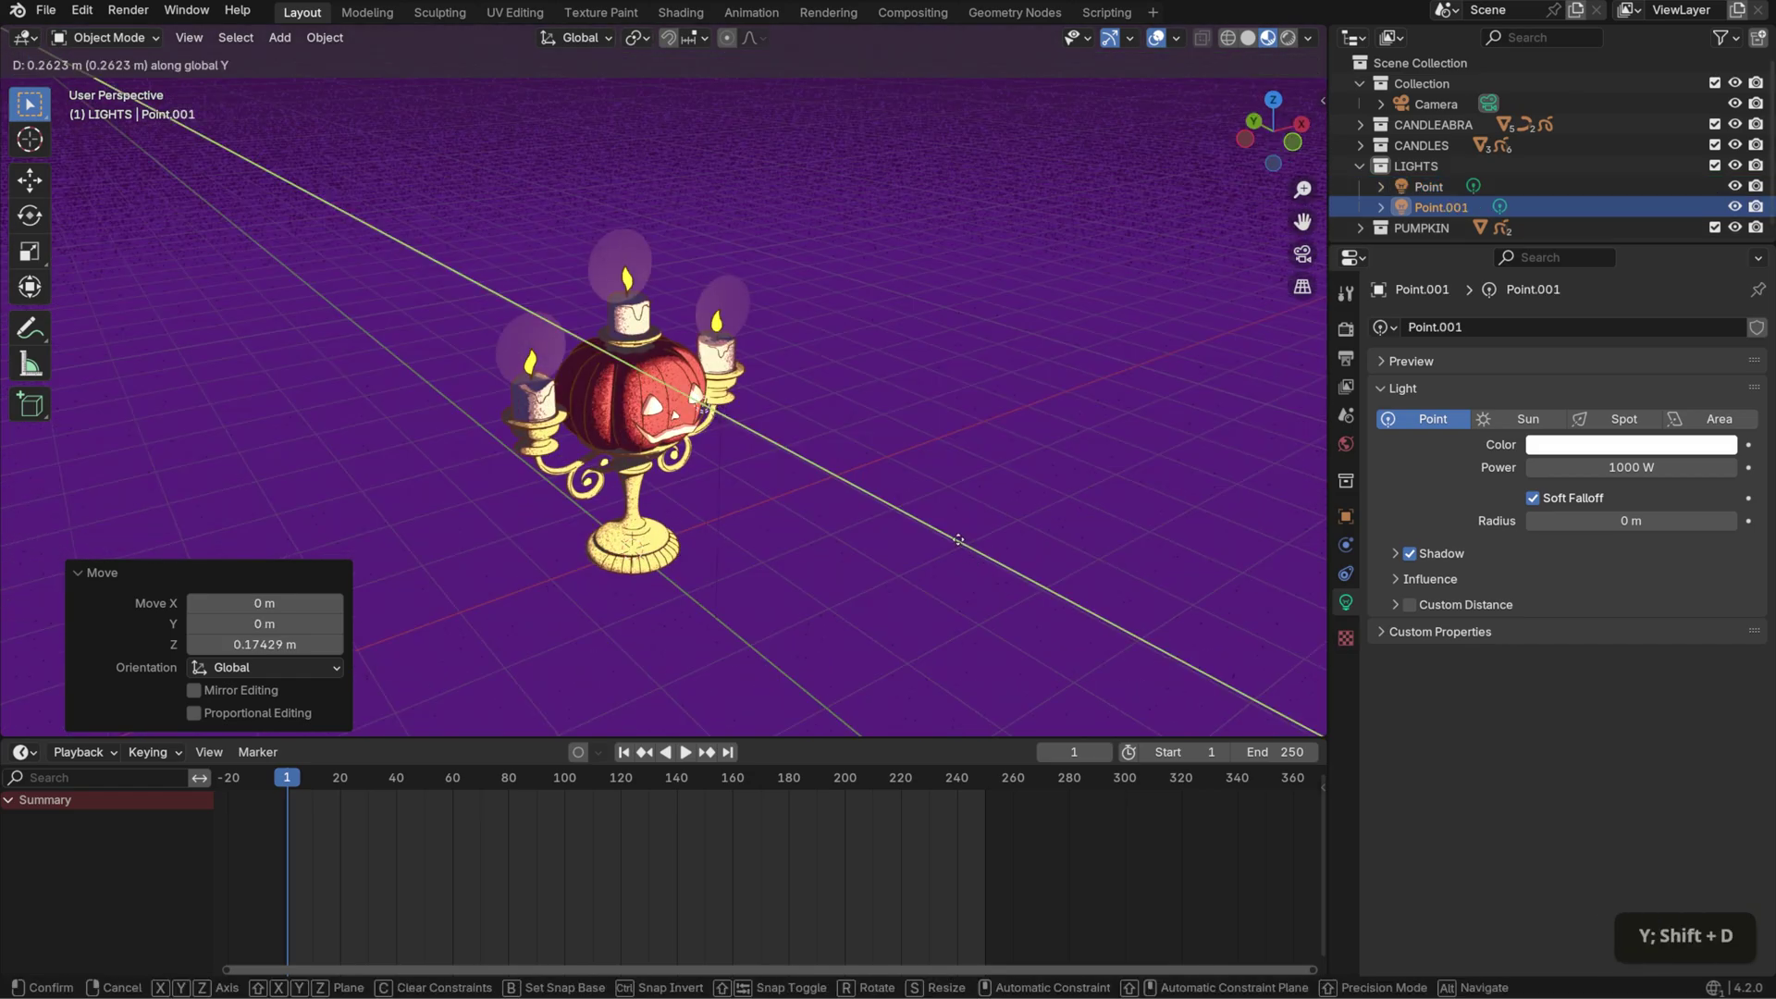
pyautogui.click(947, 529)
pyautogui.scroll(4, 947, 529)
pyautogui.scroll(-1, 1021, 464)
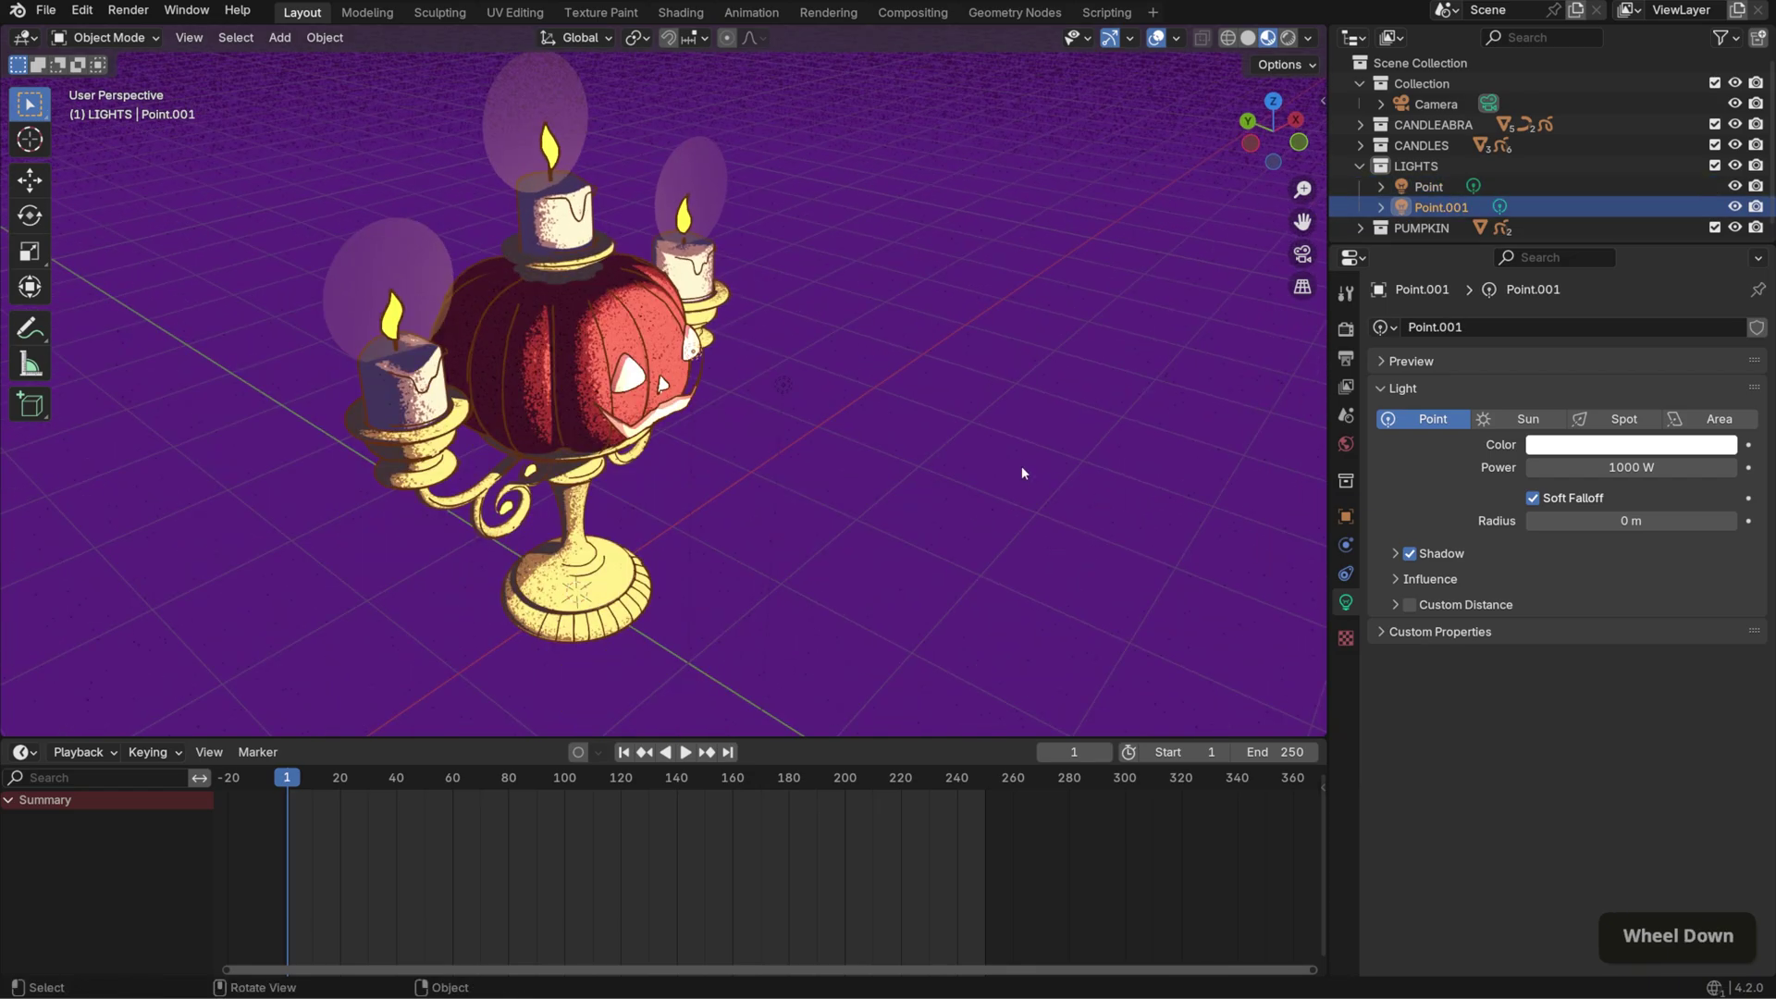
pyautogui.click(1594, 469)
pyautogui.write('200')
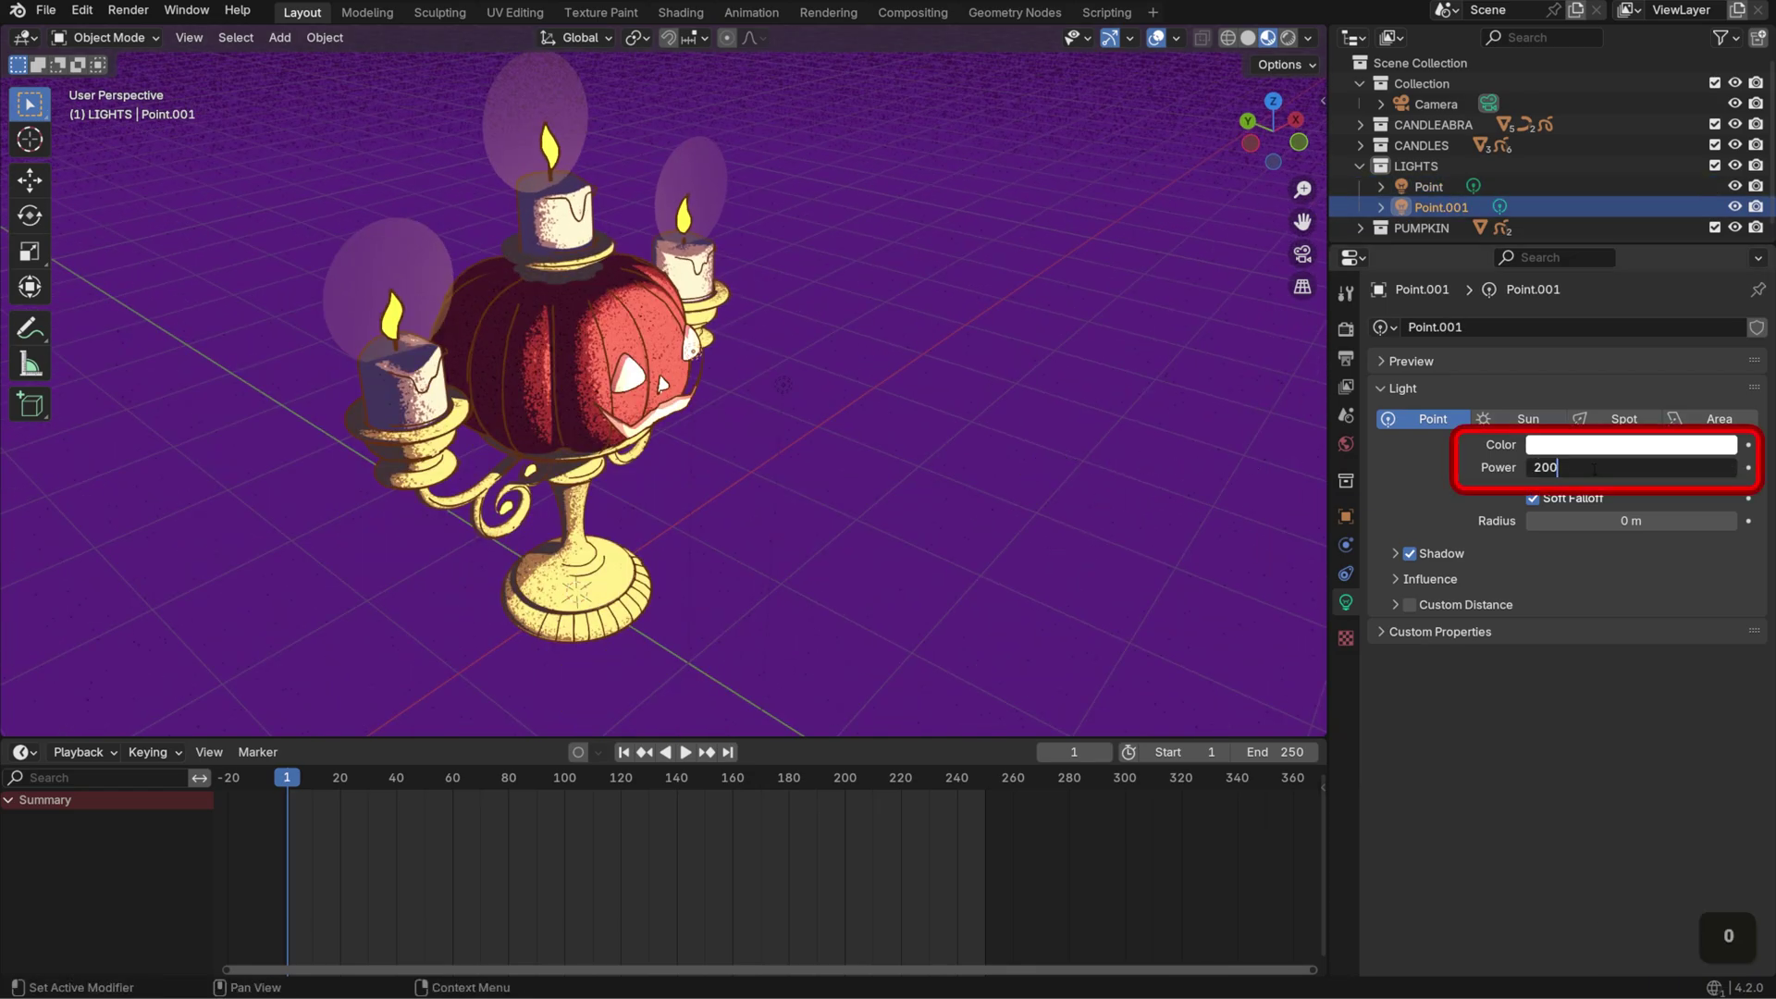
pyautogui.press('Return')
pyautogui.click(1604, 446)
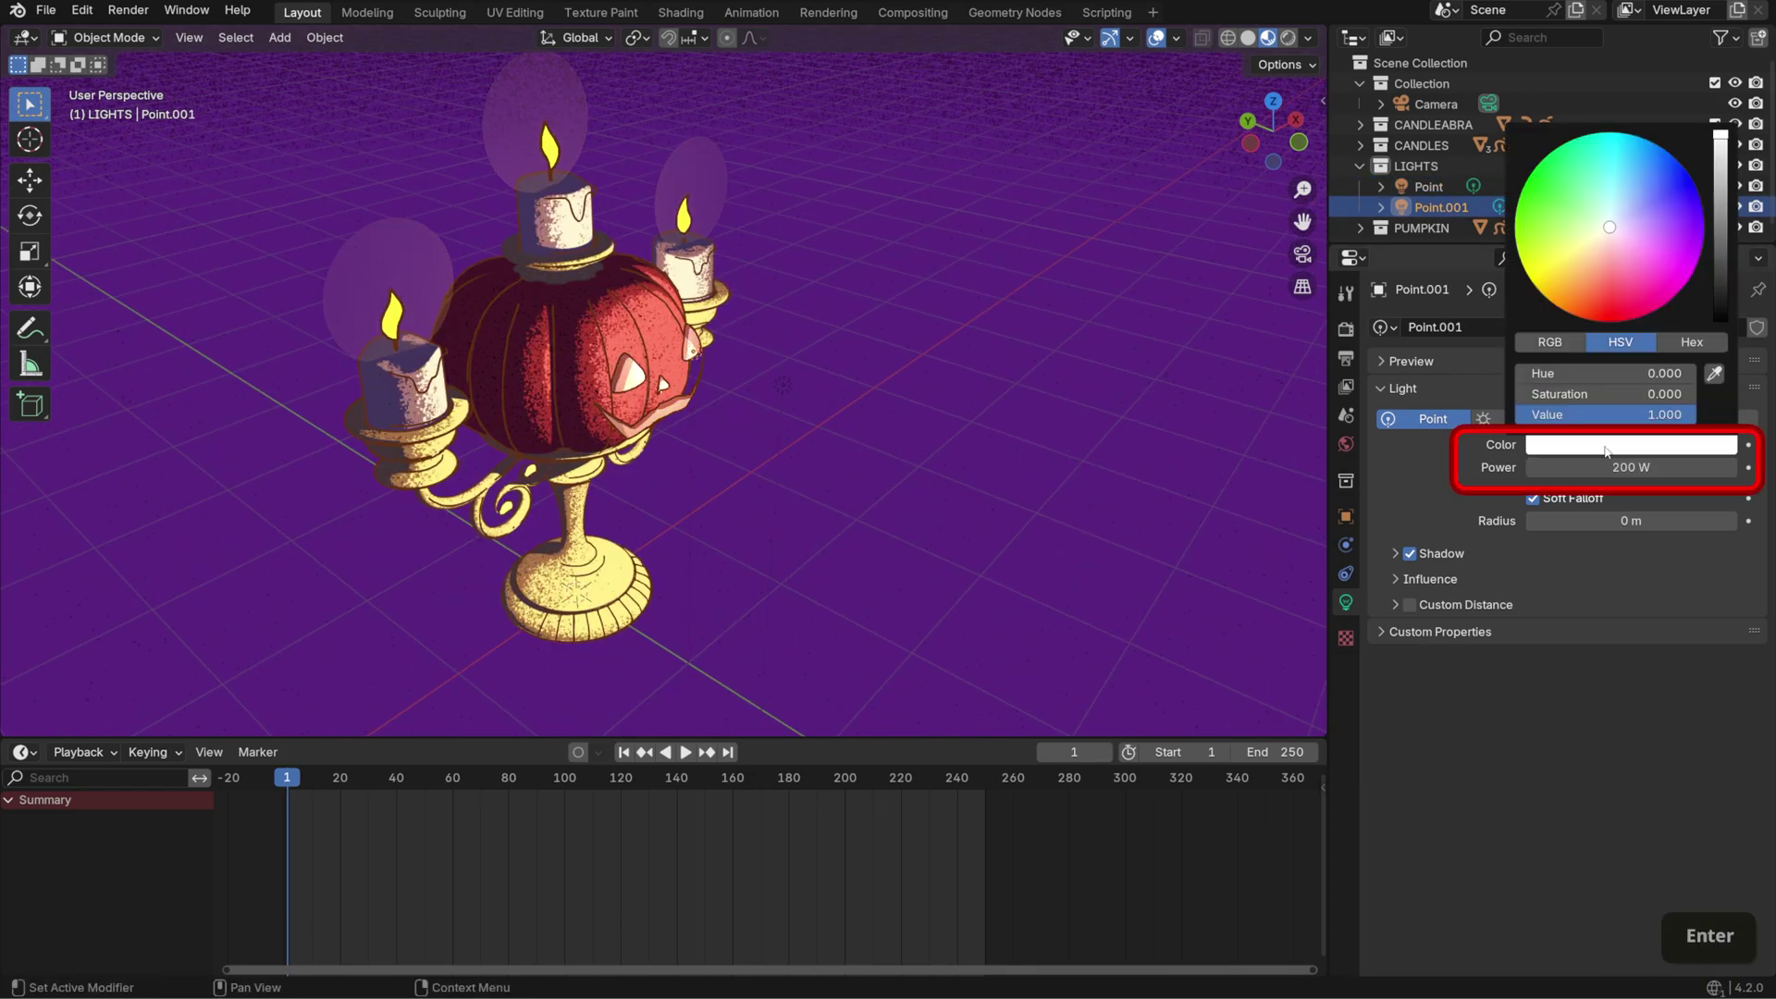
pyautogui.moveTo(1631, 238); pyautogui.dragTo(1593, 259)
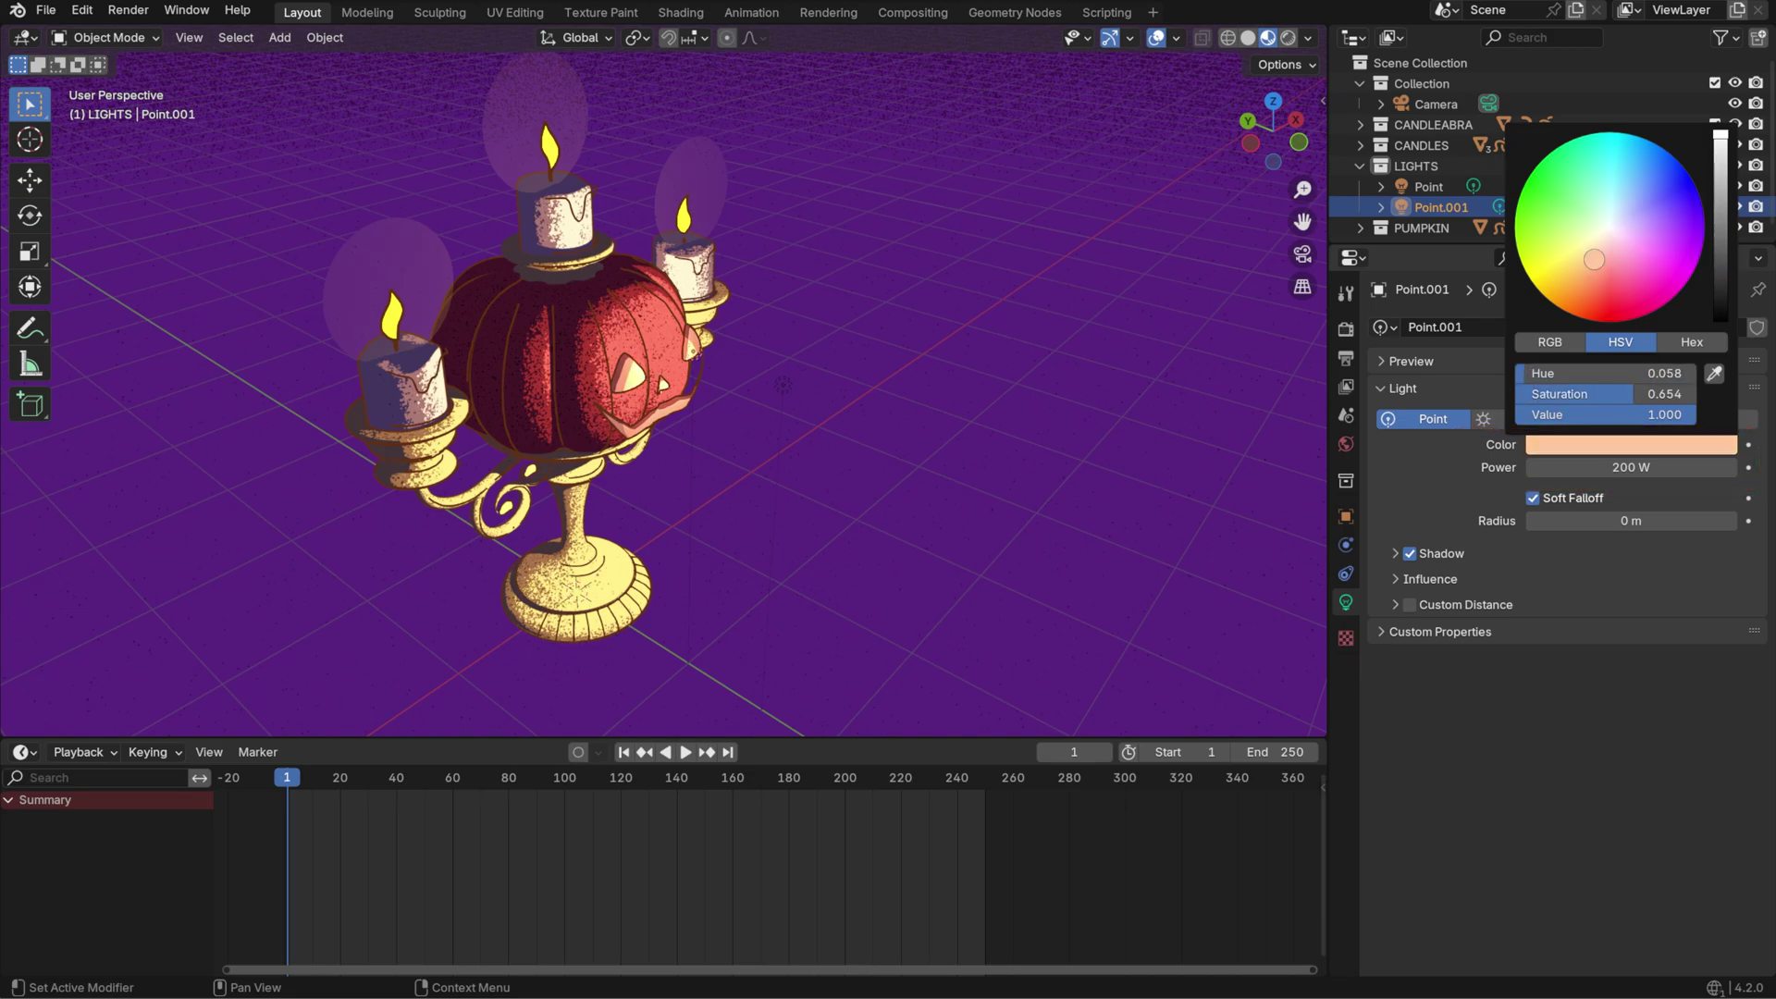
pyautogui.moveTo(888, 499); pyautogui.dragTo(921, 573, button='middle')
# - Duplicate the light again, nudge Point.002 slightly along Y, and select the right FLAME
pyautogui.hotkey('shift', 'd')
pyautogui.press('z')
pyautogui.click(912, 535)
pyautogui.hotkey('shift', 'd')
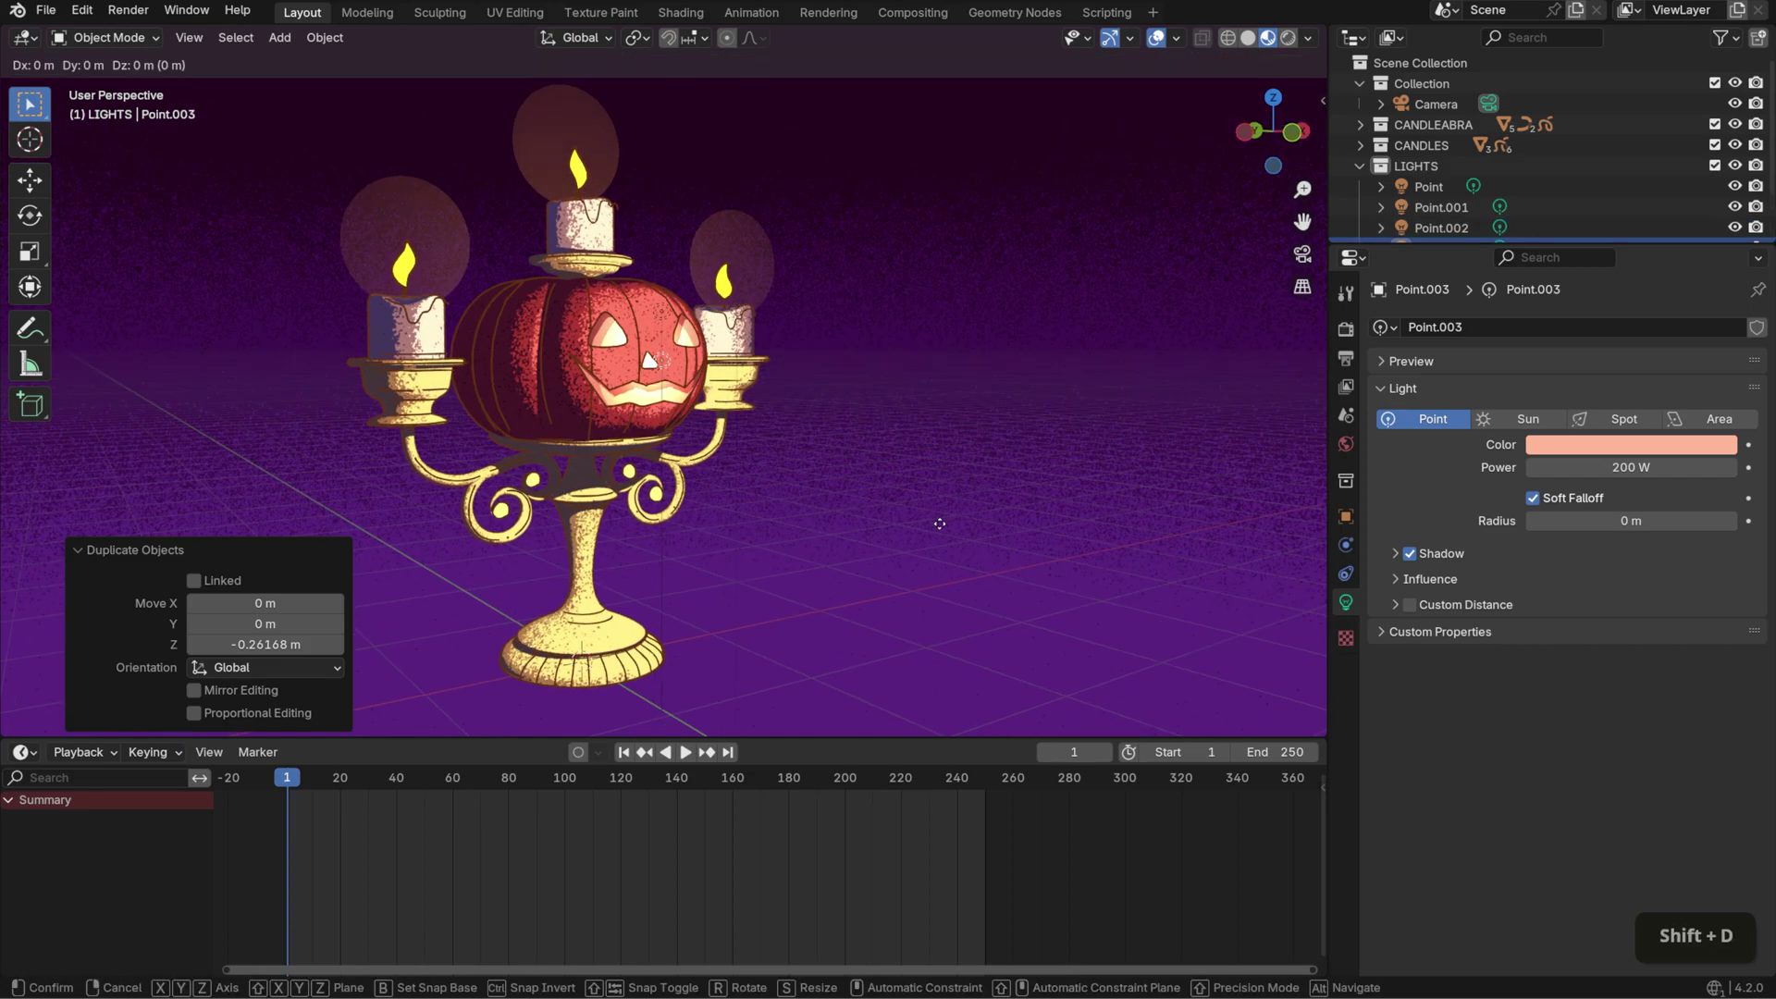
pyautogui.press('z')
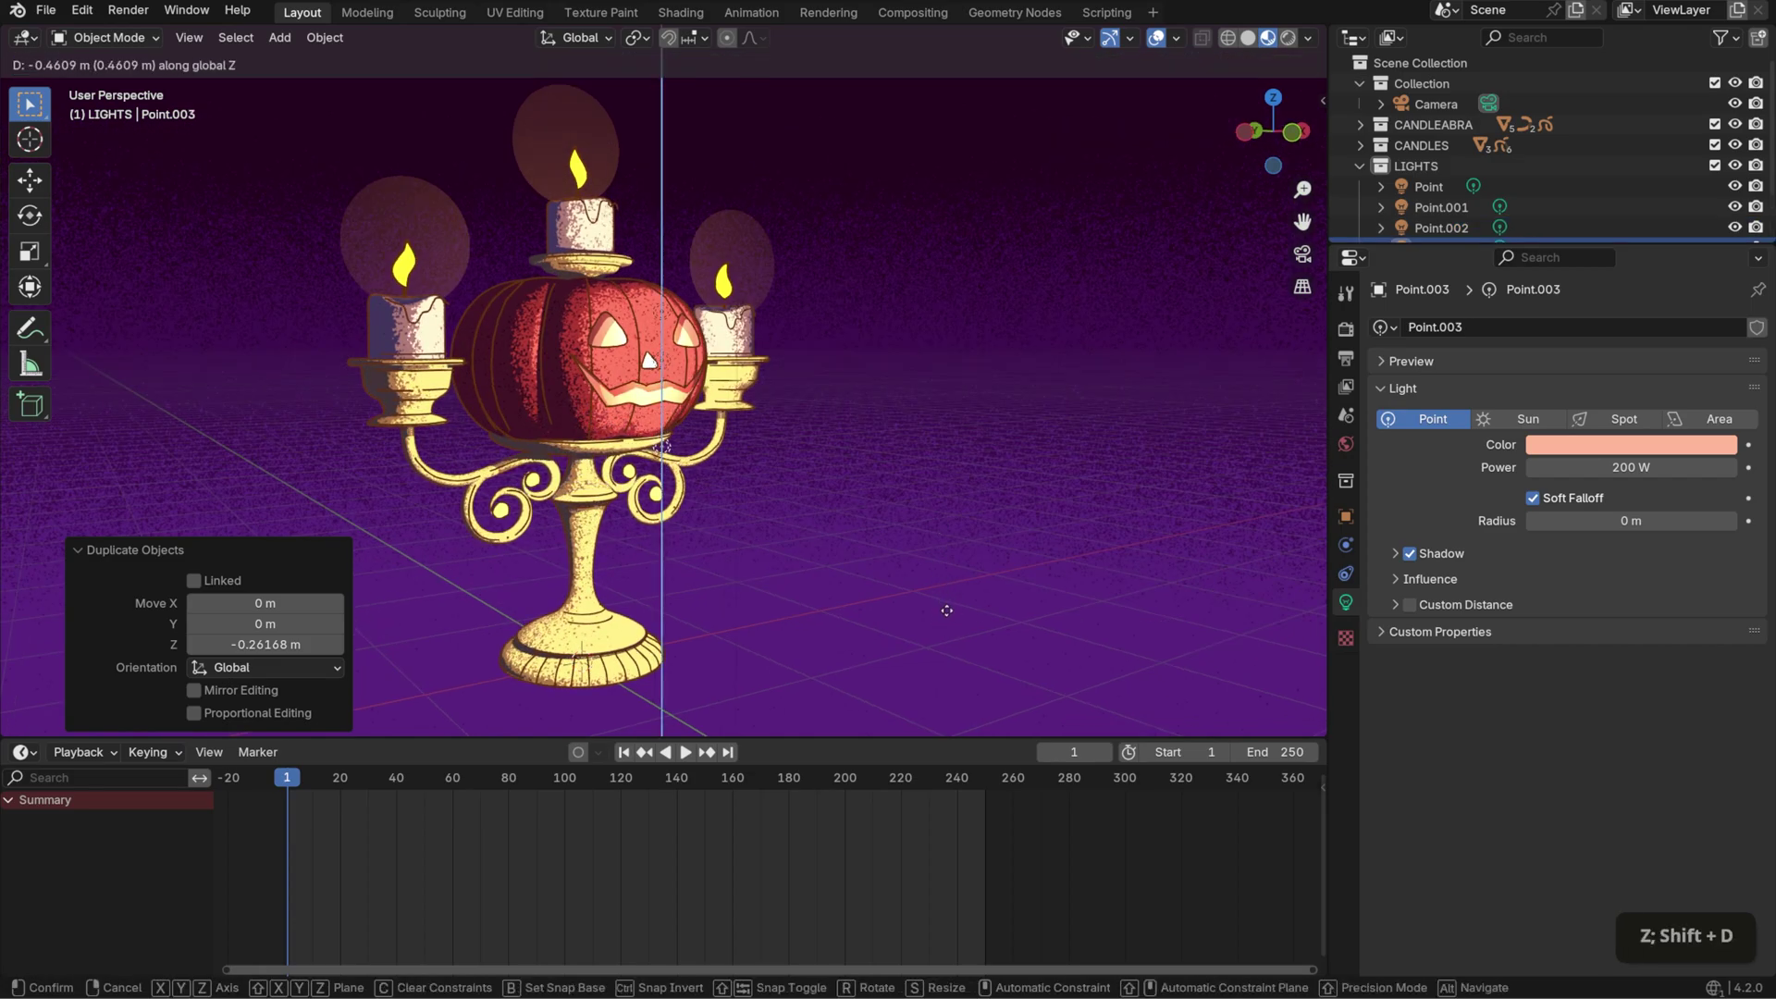
pyautogui.rightClick(943, 622)
pyautogui.press('g')
pyautogui.press('y')
pyautogui.click(833, 462)
pyautogui.moveTo(832, 462)
pyautogui.mouseDown(button='middle')
pyautogui.moveTo(950, 428)
pyautogui.moveTo(745, 455)
pyautogui.moveTo(764, 503)
pyautogui.moveTo(792, 206)
pyautogui.moveTo(1117, 309)
pyautogui.moveTo(1084, 292)
pyautogui.moveTo(1097, 390)
pyautogui.mouseUp(button='middle')
pyautogui.click(793, 206)
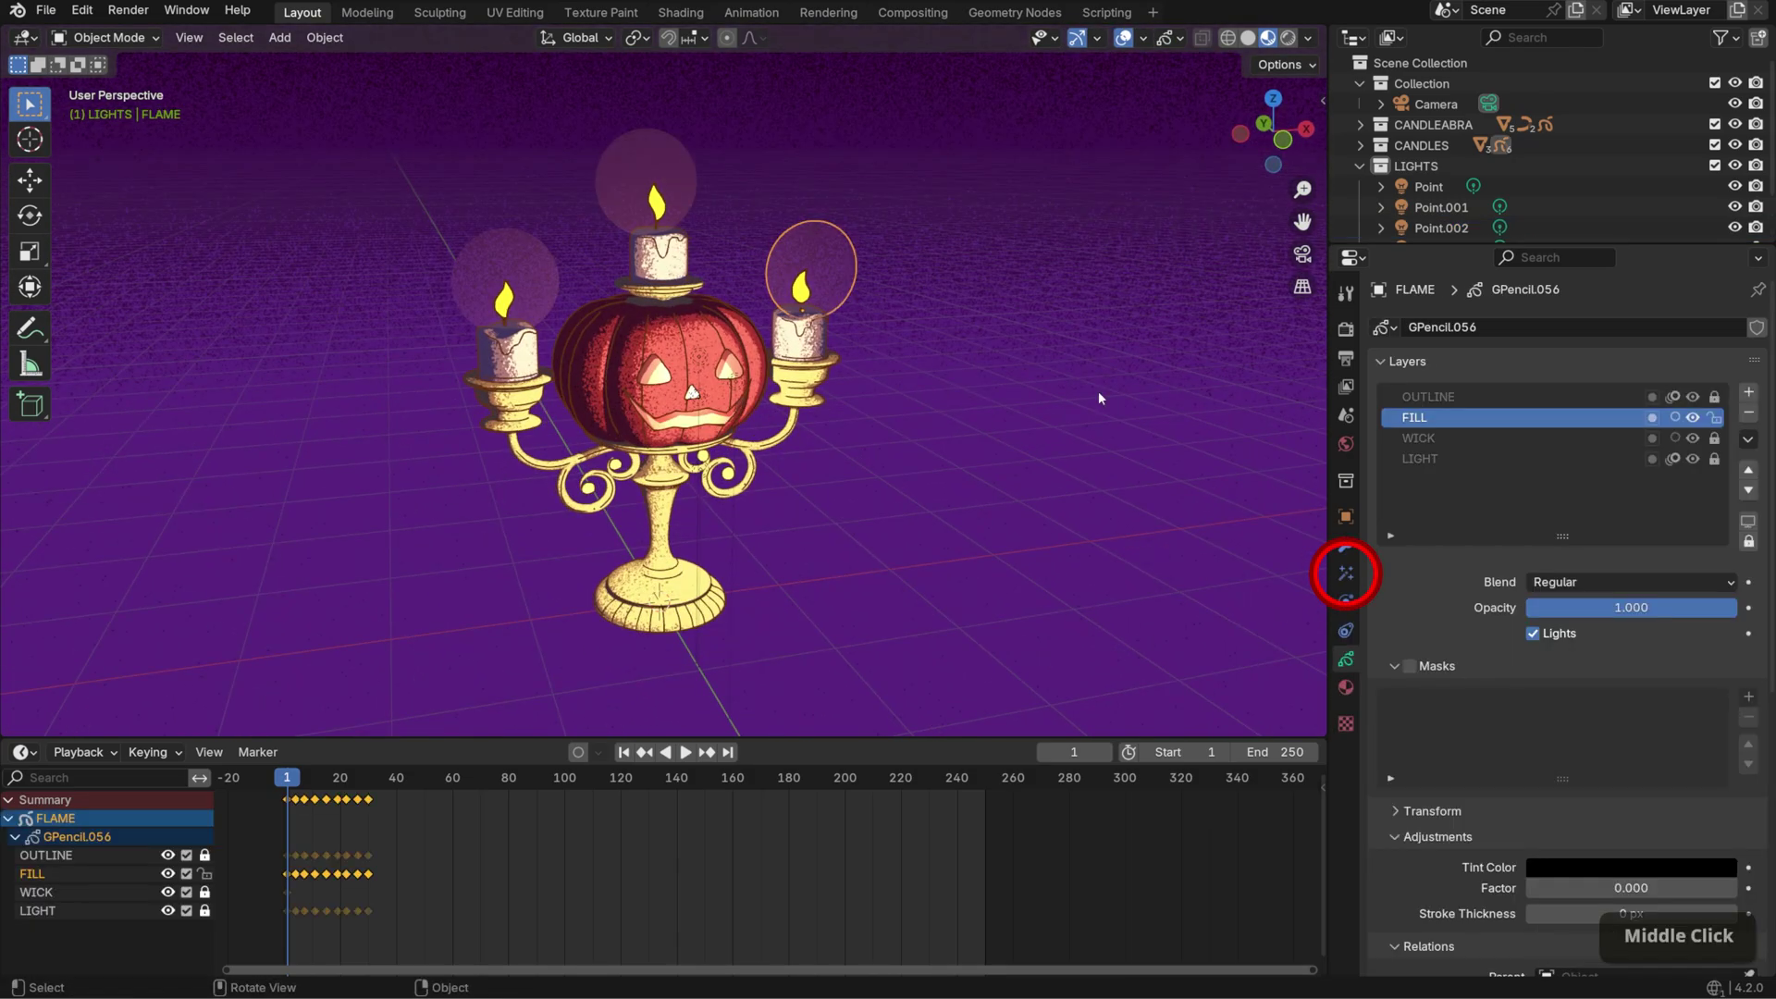
# - Add a Glow effect to FLAME with 0.75 opacity and 16 samples
pyautogui.click(1346, 573)
pyautogui.click(1493, 326)
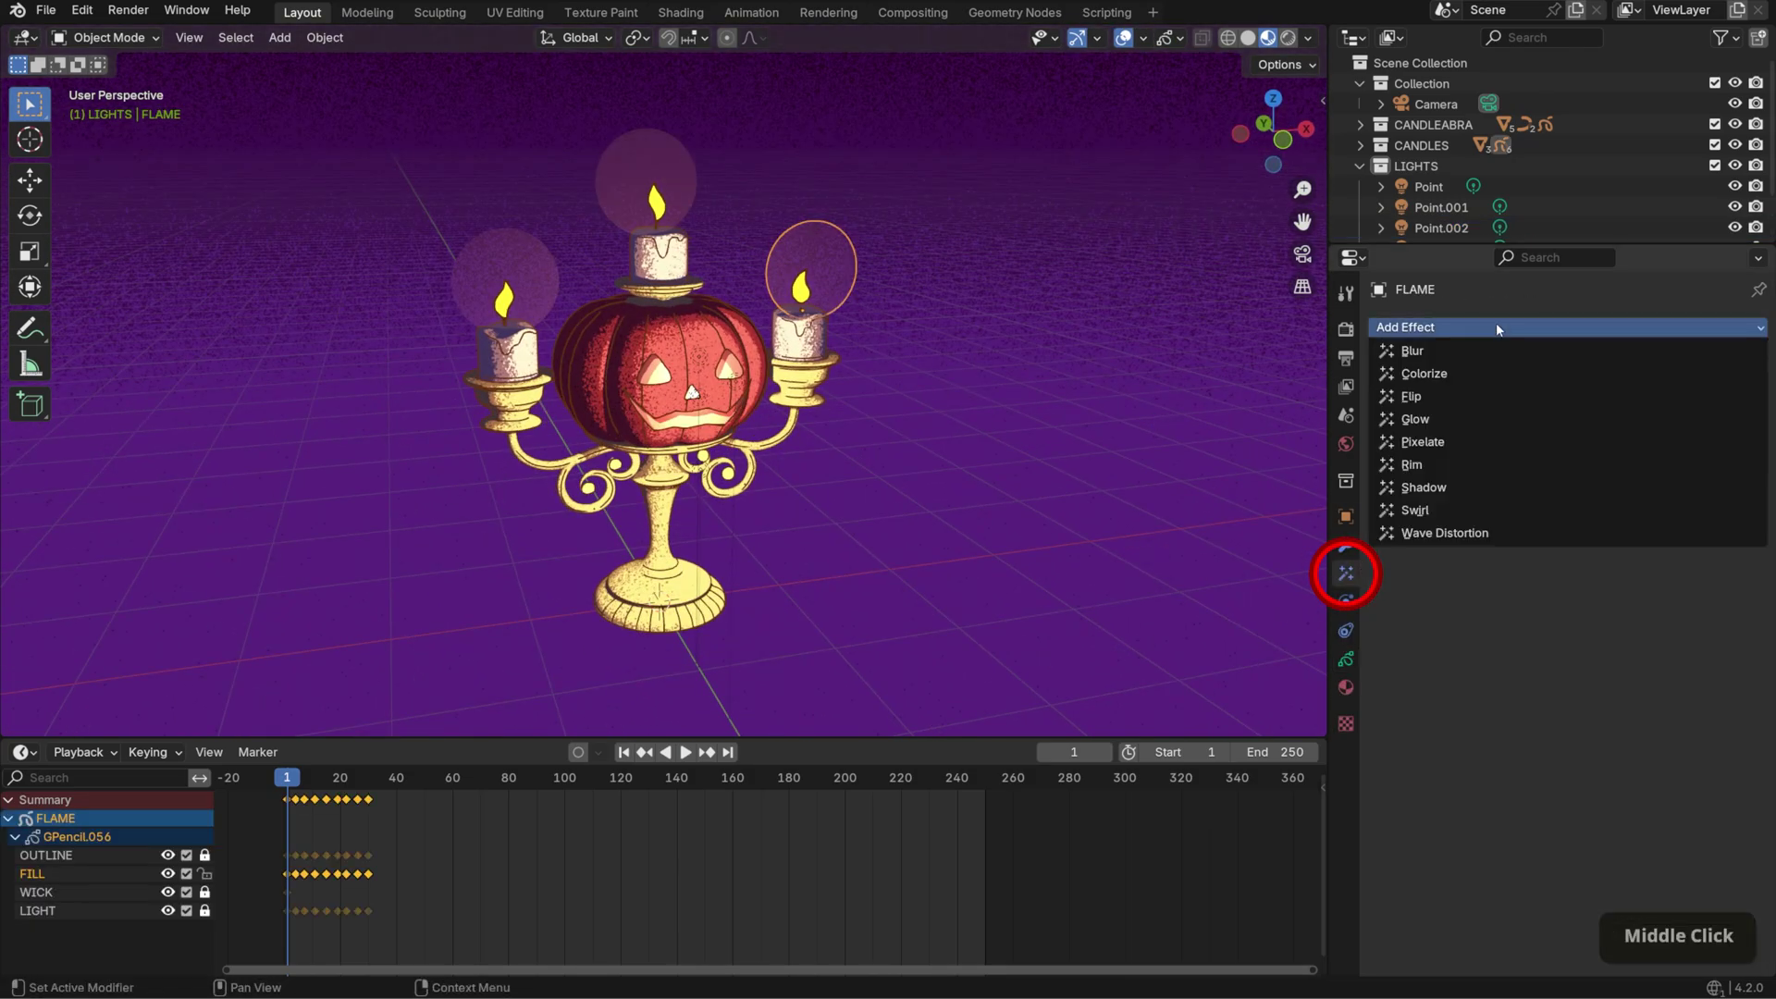
pyautogui.click(1432, 422)
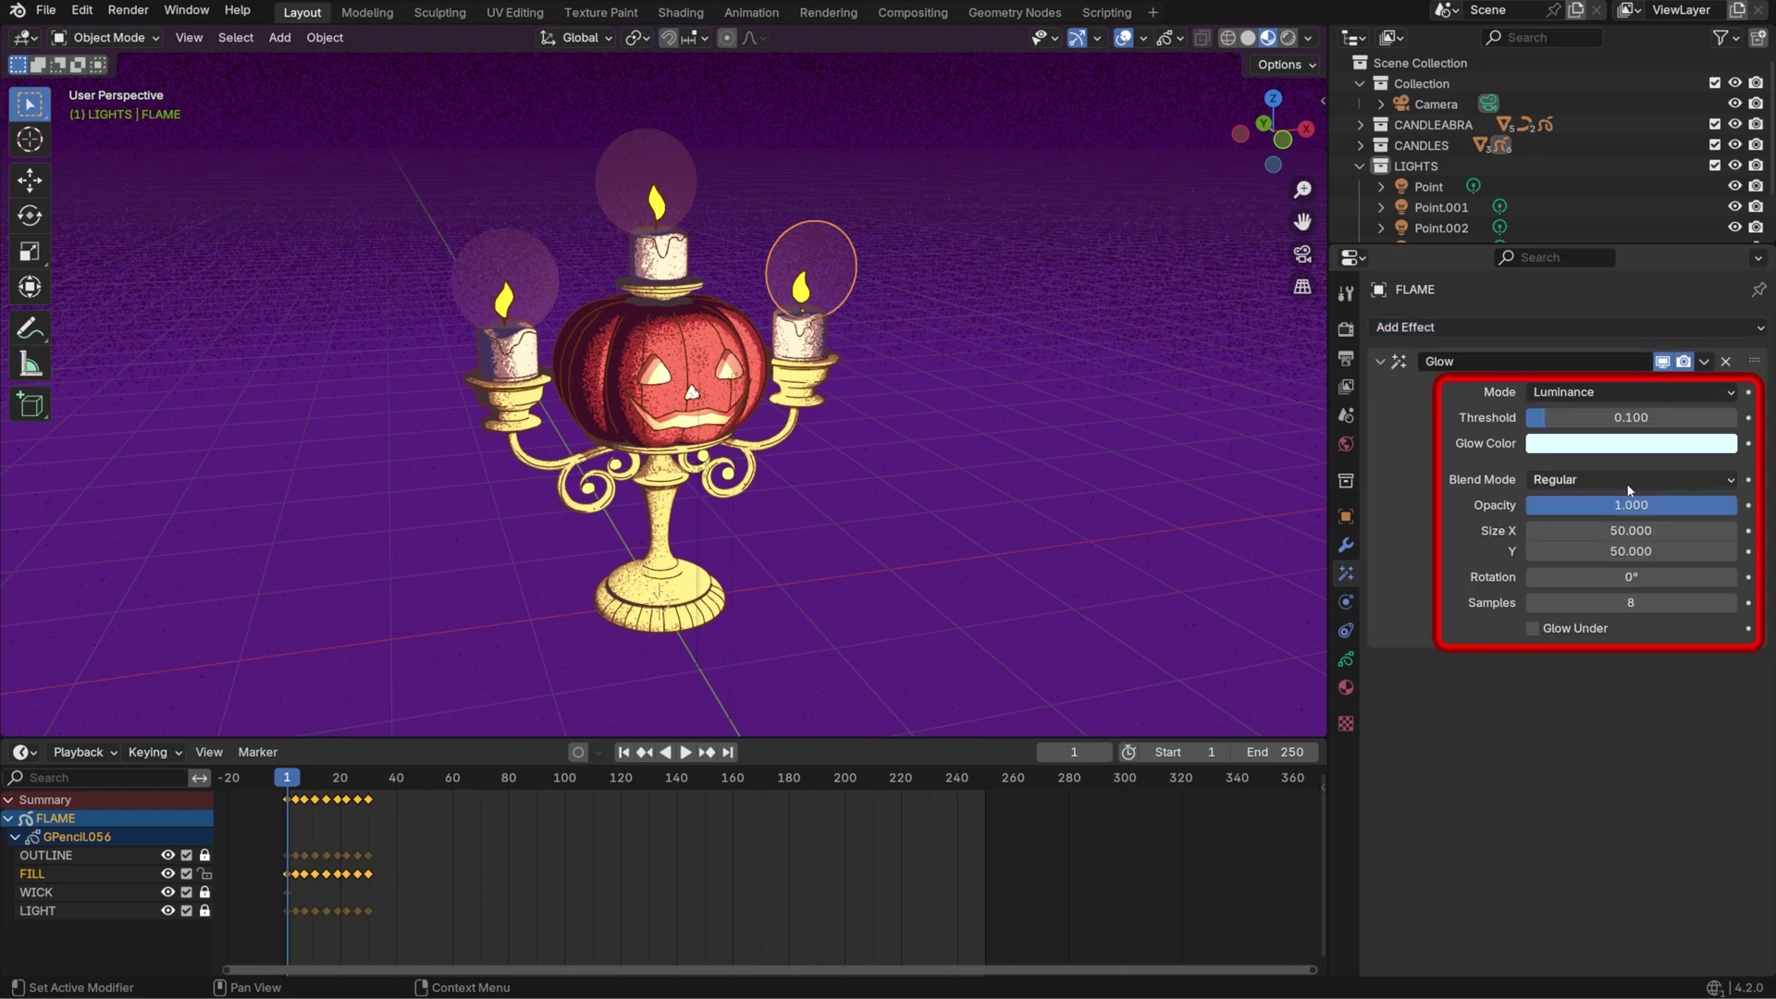
pyautogui.click(1625, 507)
pyautogui.write('.7')
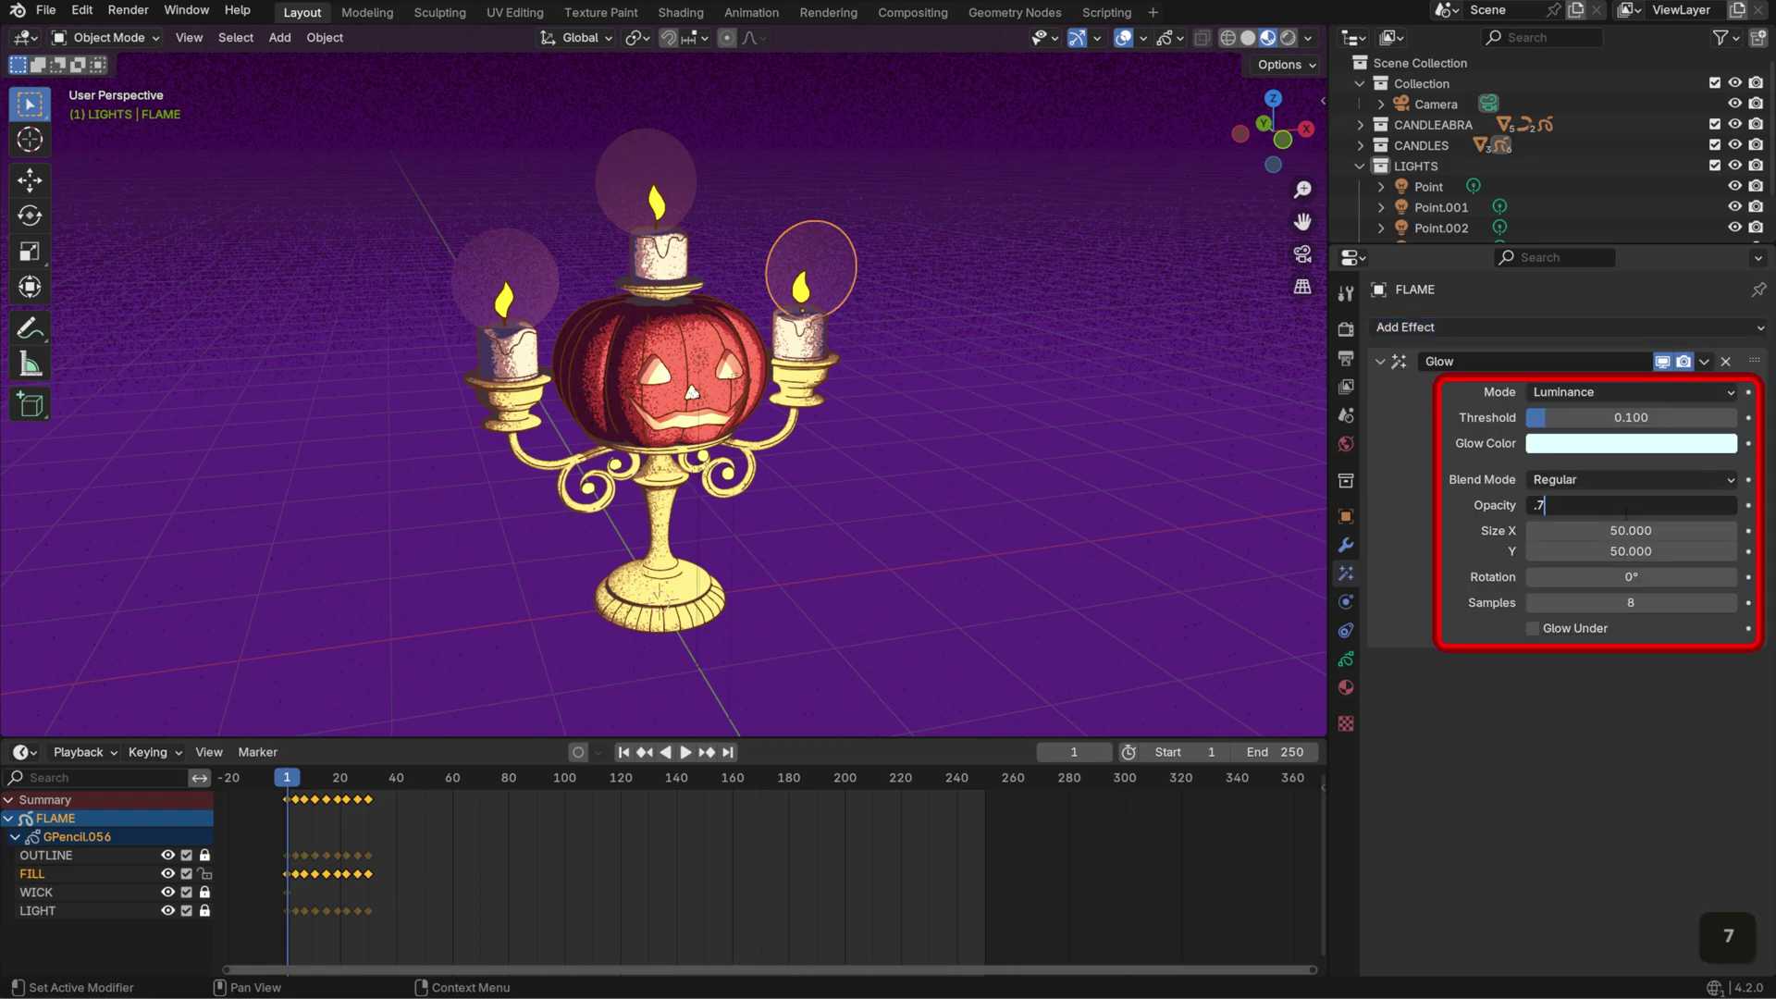
pyautogui.write('5')
pyautogui.press('Return')
pyautogui.click(1628, 603)
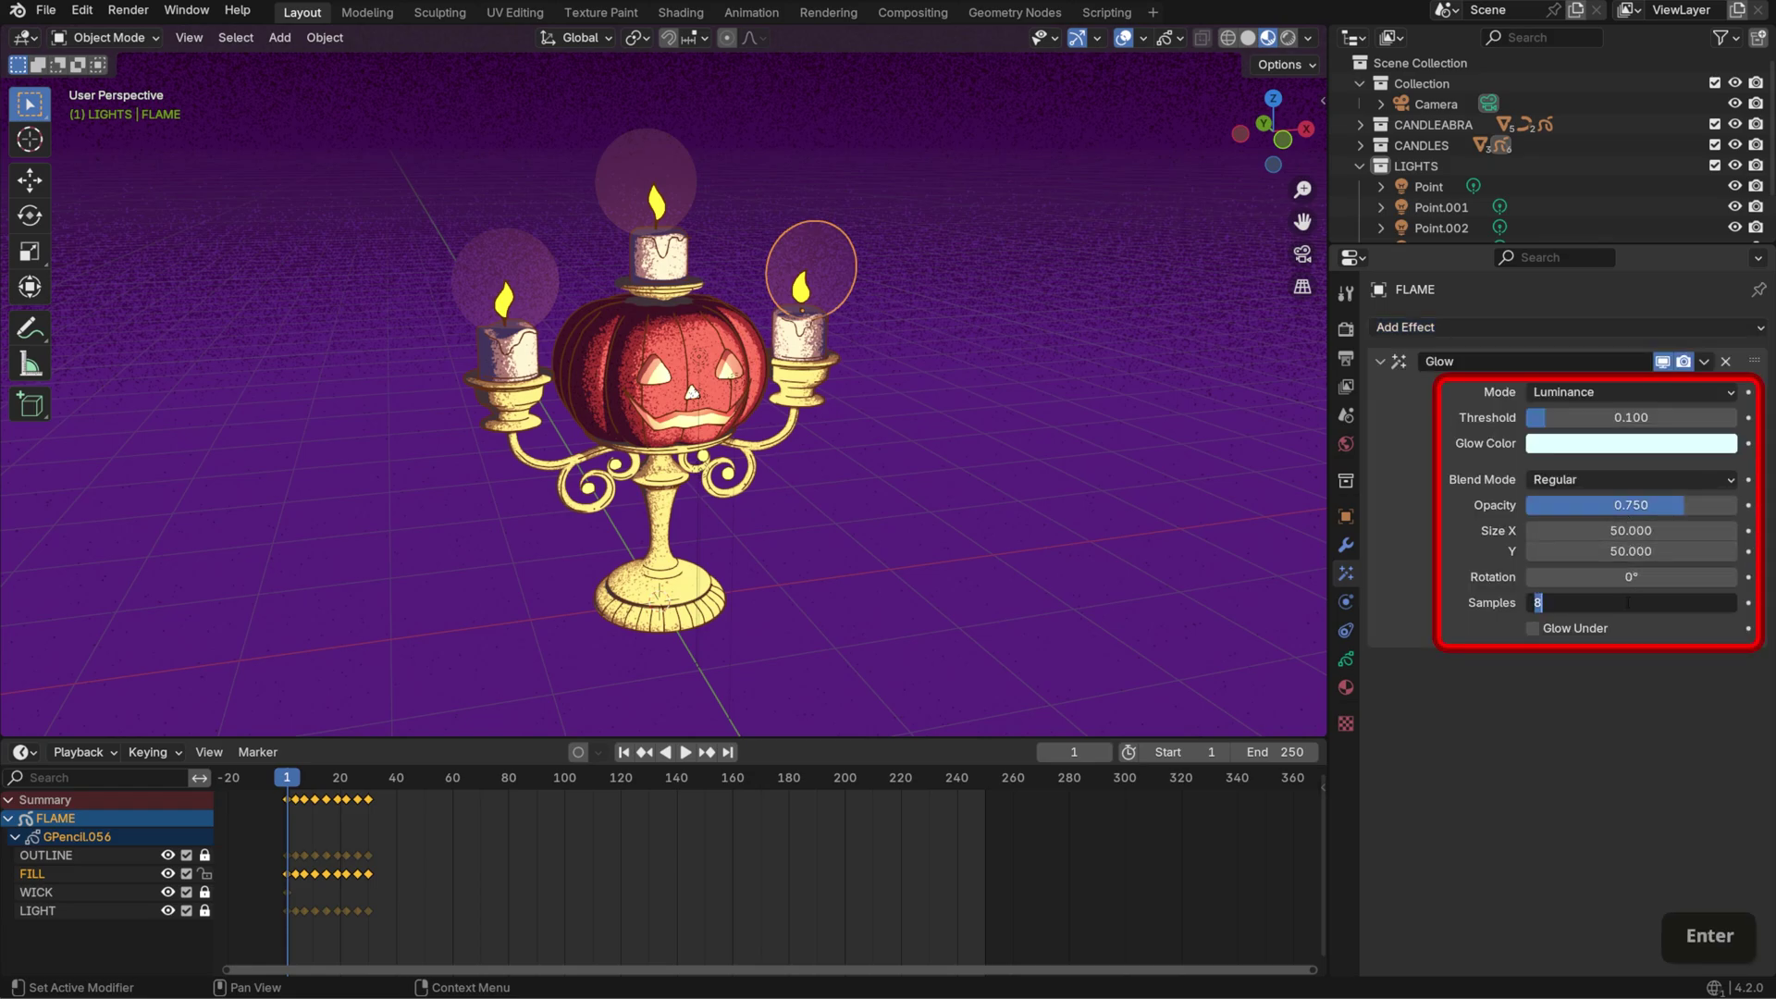
pyautogui.write('16')
pyautogui.press('Return')
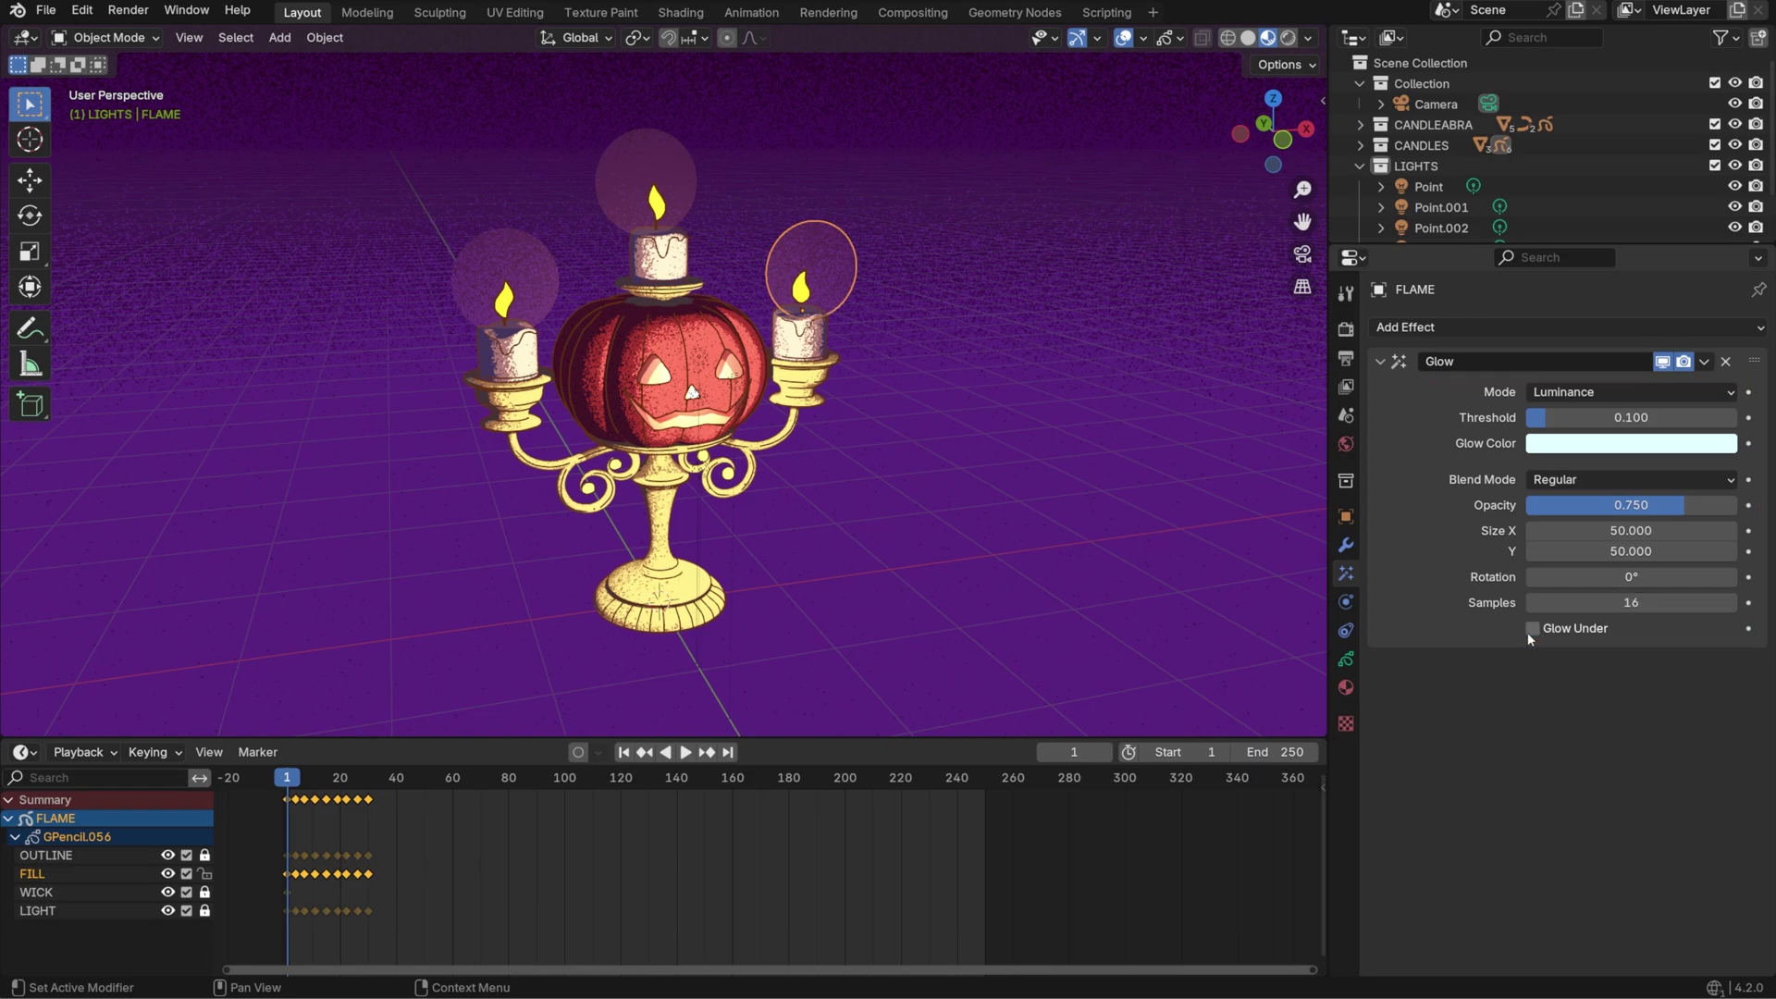
# - Add a peach Rim effect to FLAME with offset -12, 0
pyautogui.click(1468, 331)
pyautogui.click(1440, 462)
pyautogui.click(1631, 693)
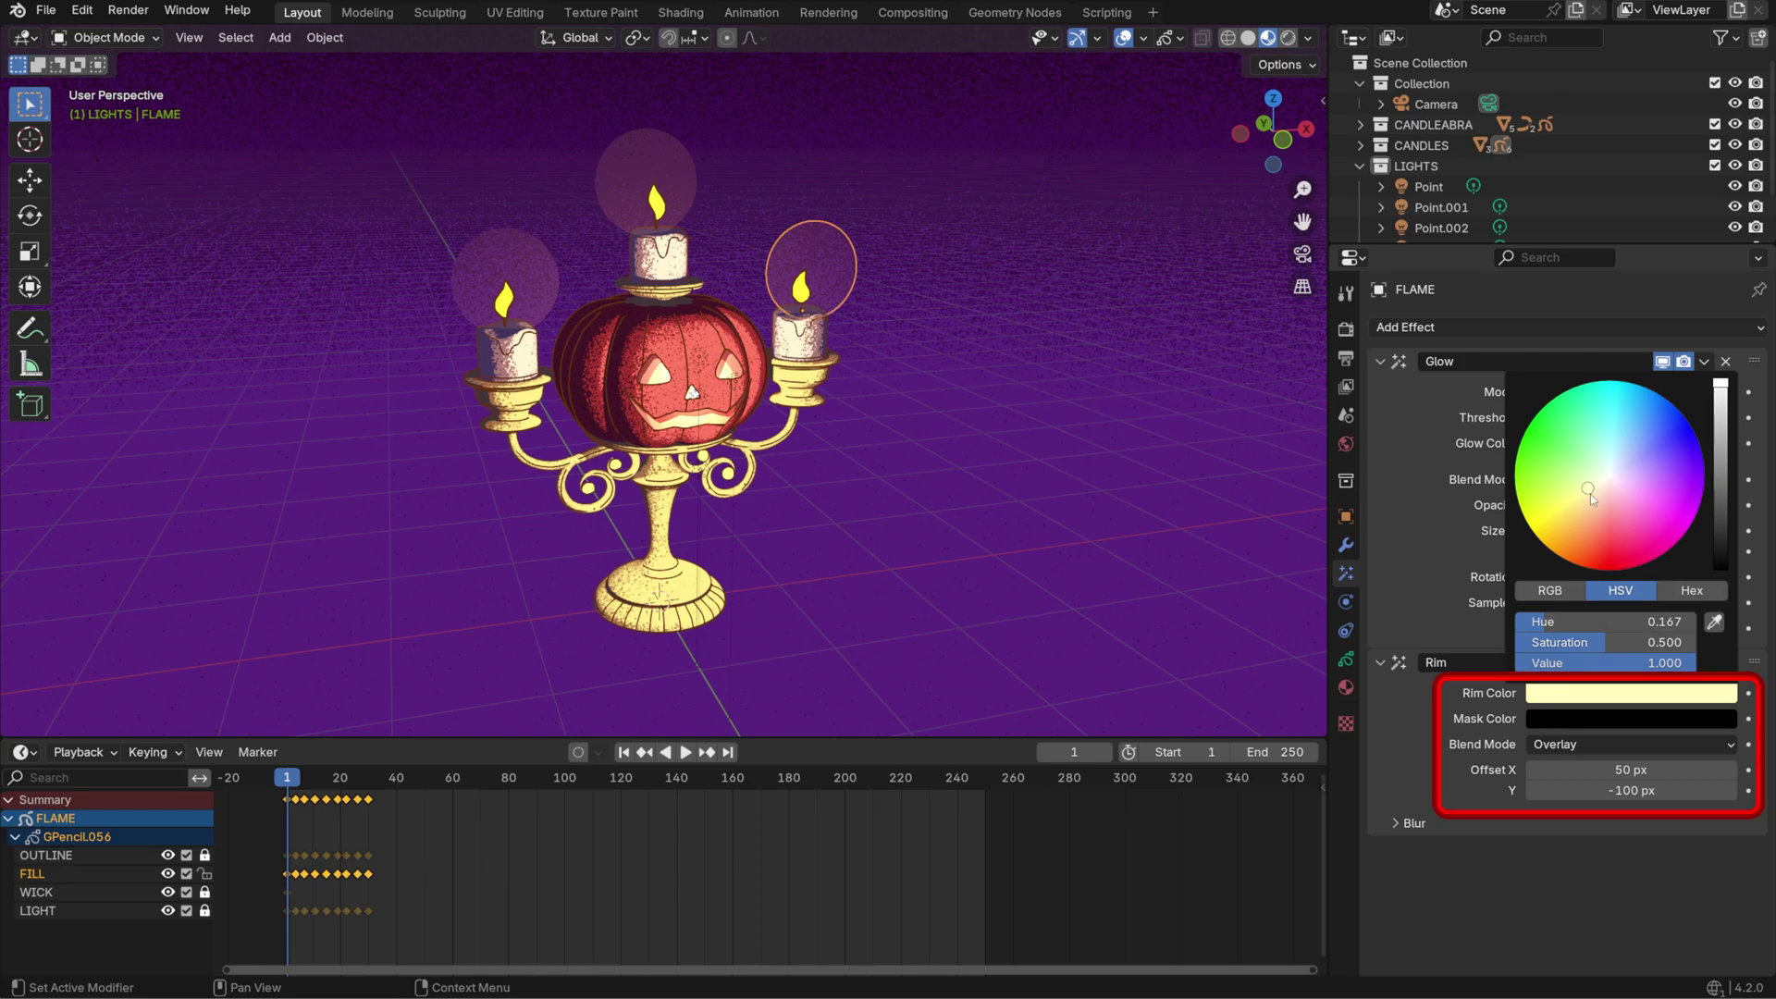
pyautogui.moveTo(1596, 498); pyautogui.dragTo(1591, 509)
pyautogui.click(1559, 769)
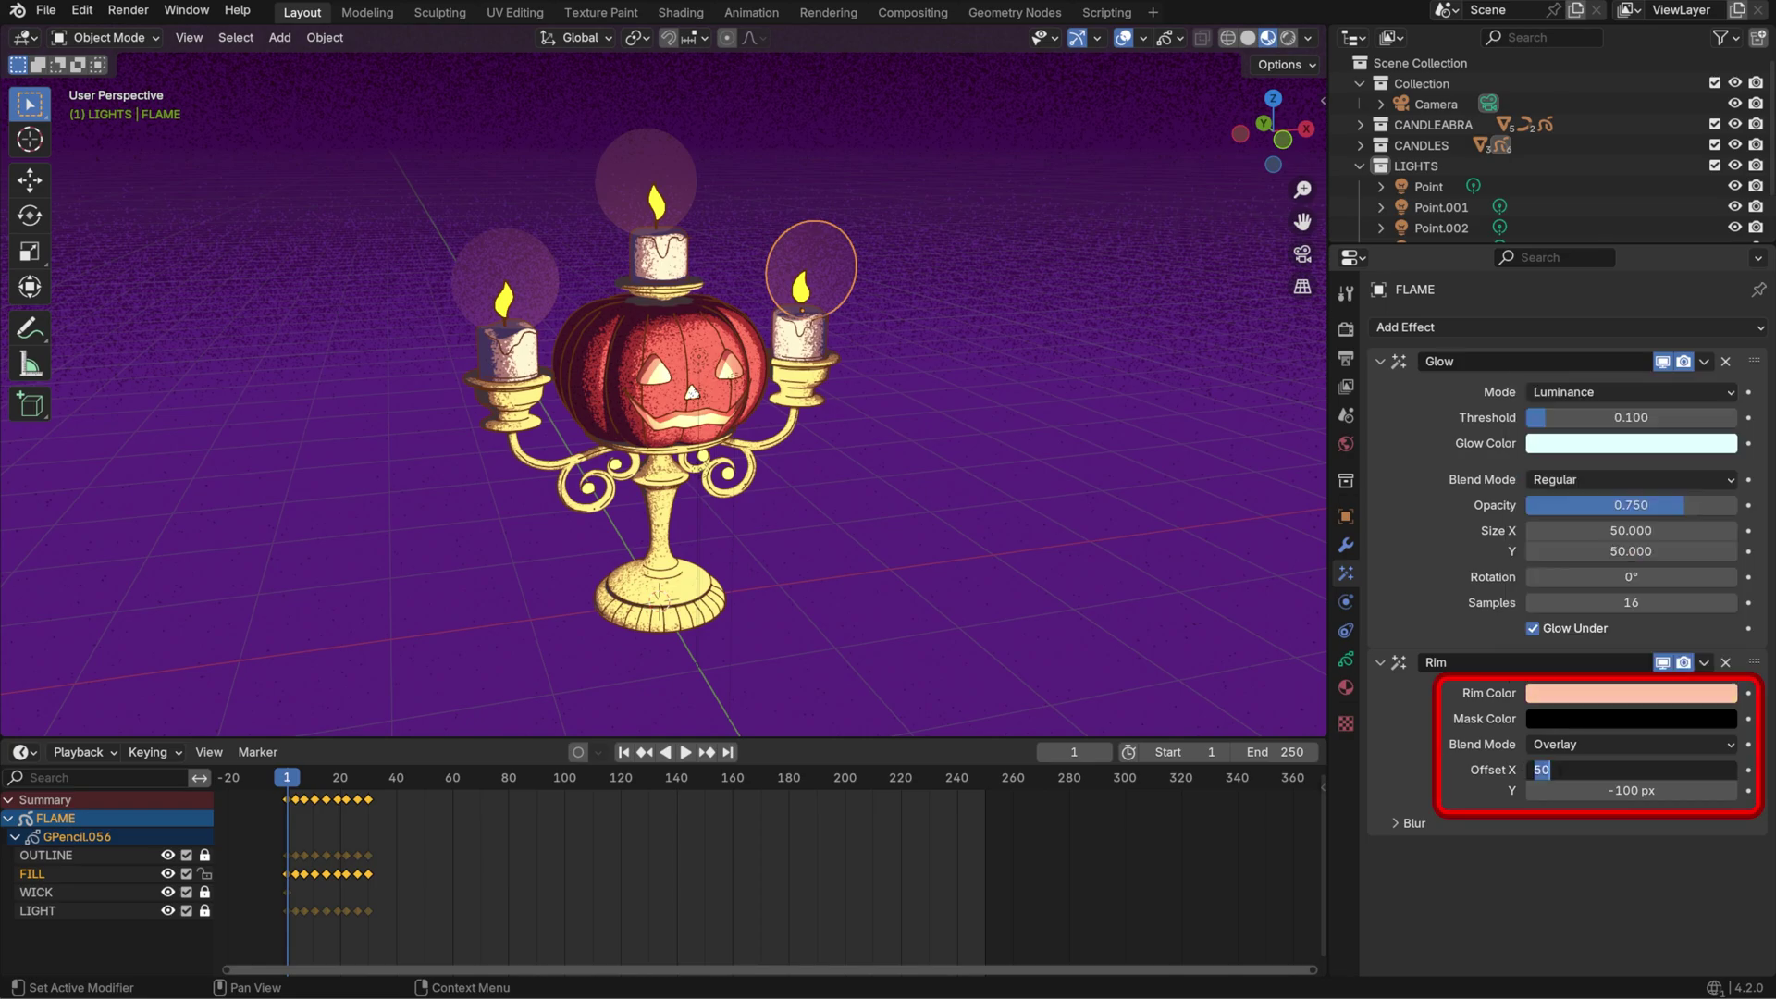
pyautogui.write('-12')
pyautogui.press('Tab')
pyautogui.write('0')
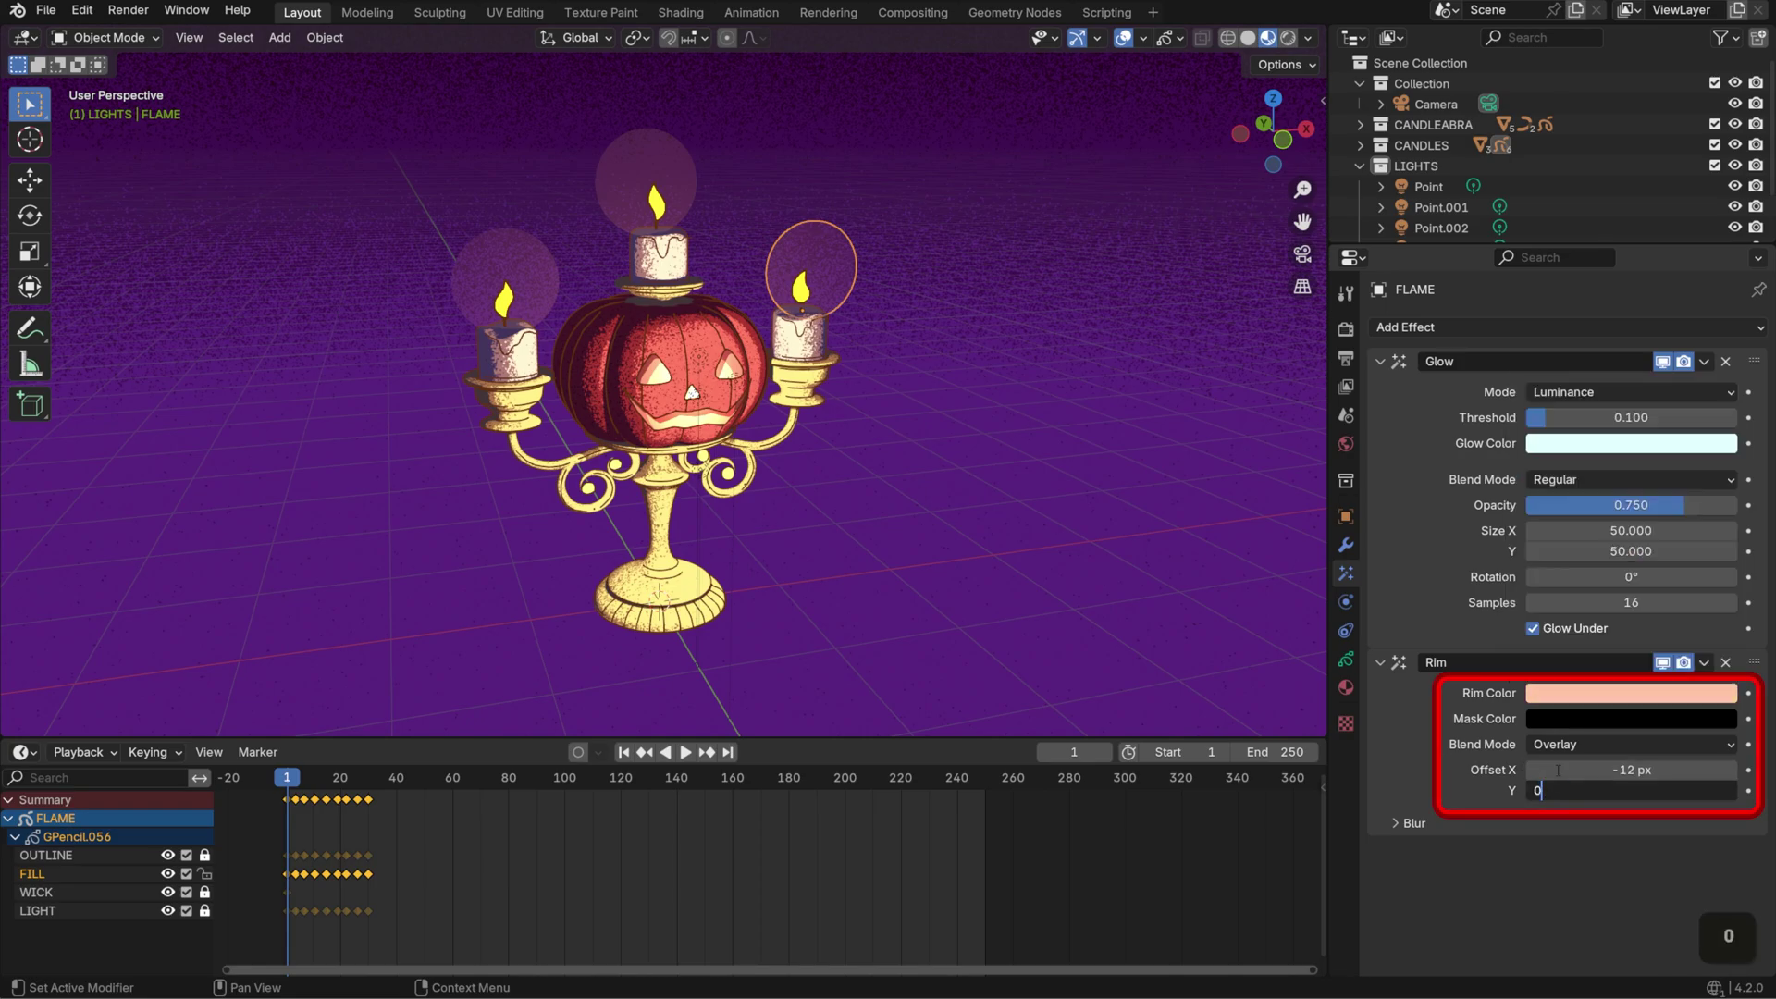
pyautogui.press('Return')
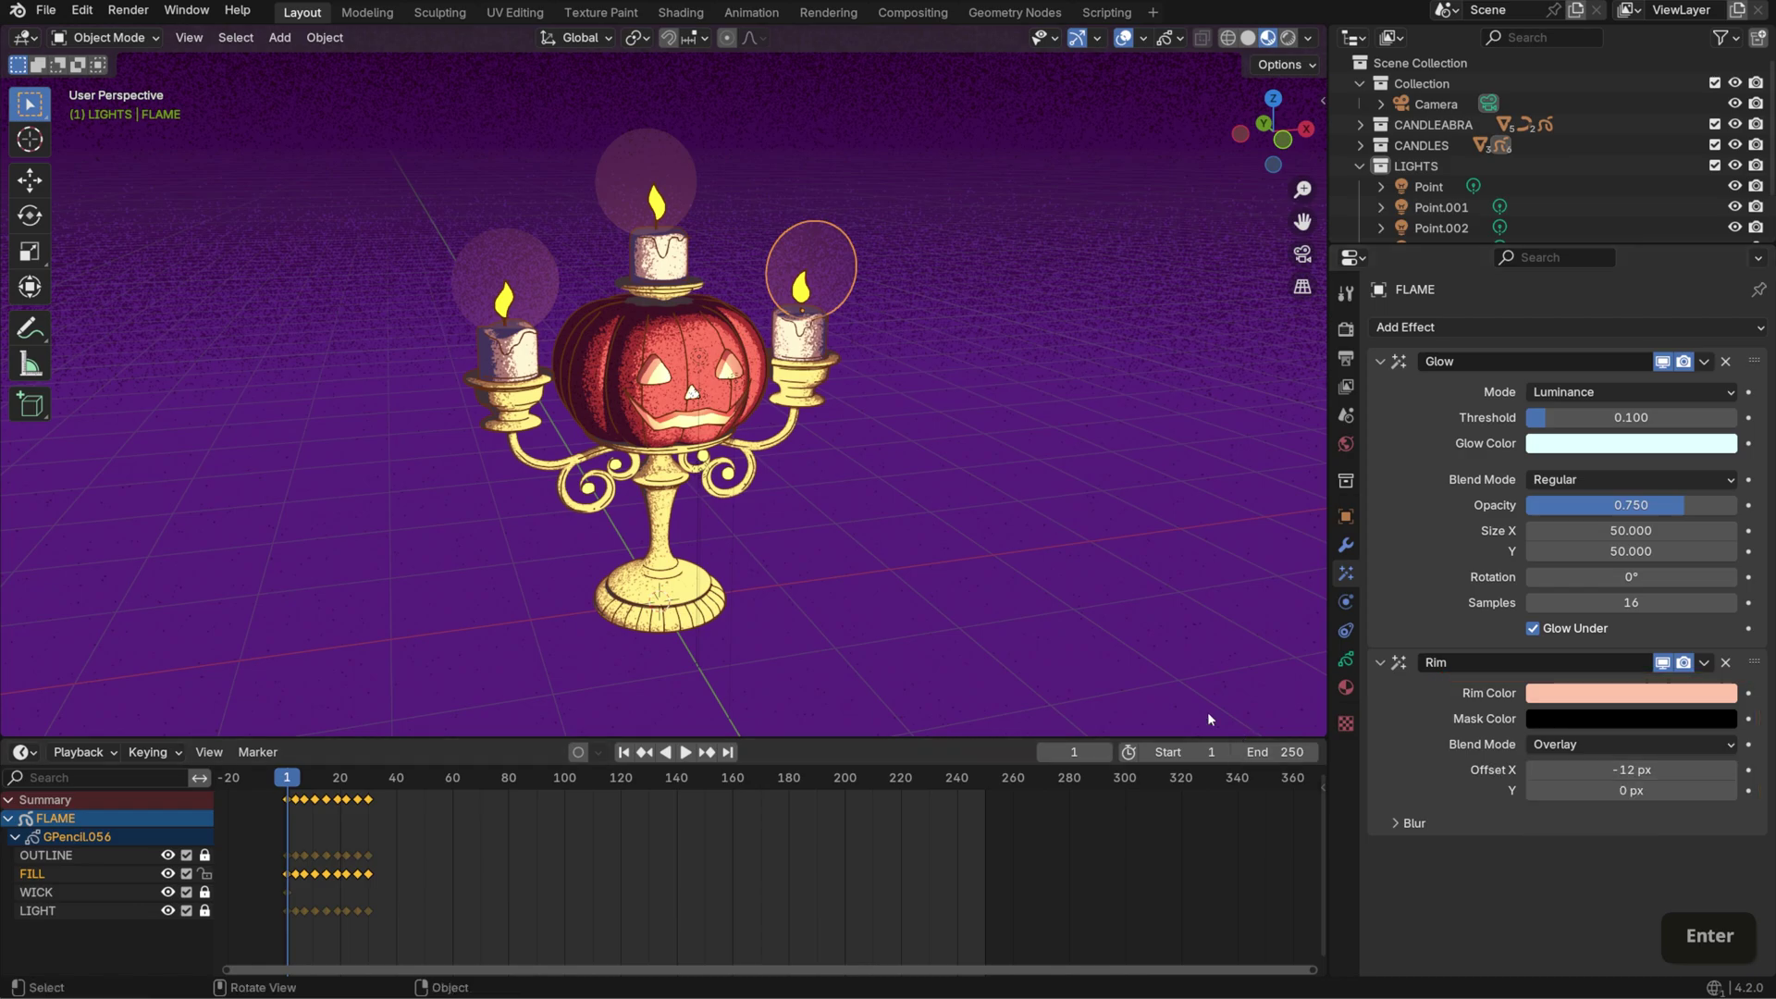
# - Select FLAME.001, FLAME.002 and FLAME last, then copy Grease Pencil Effects via Ctrl+L
pyautogui.click(616, 183)
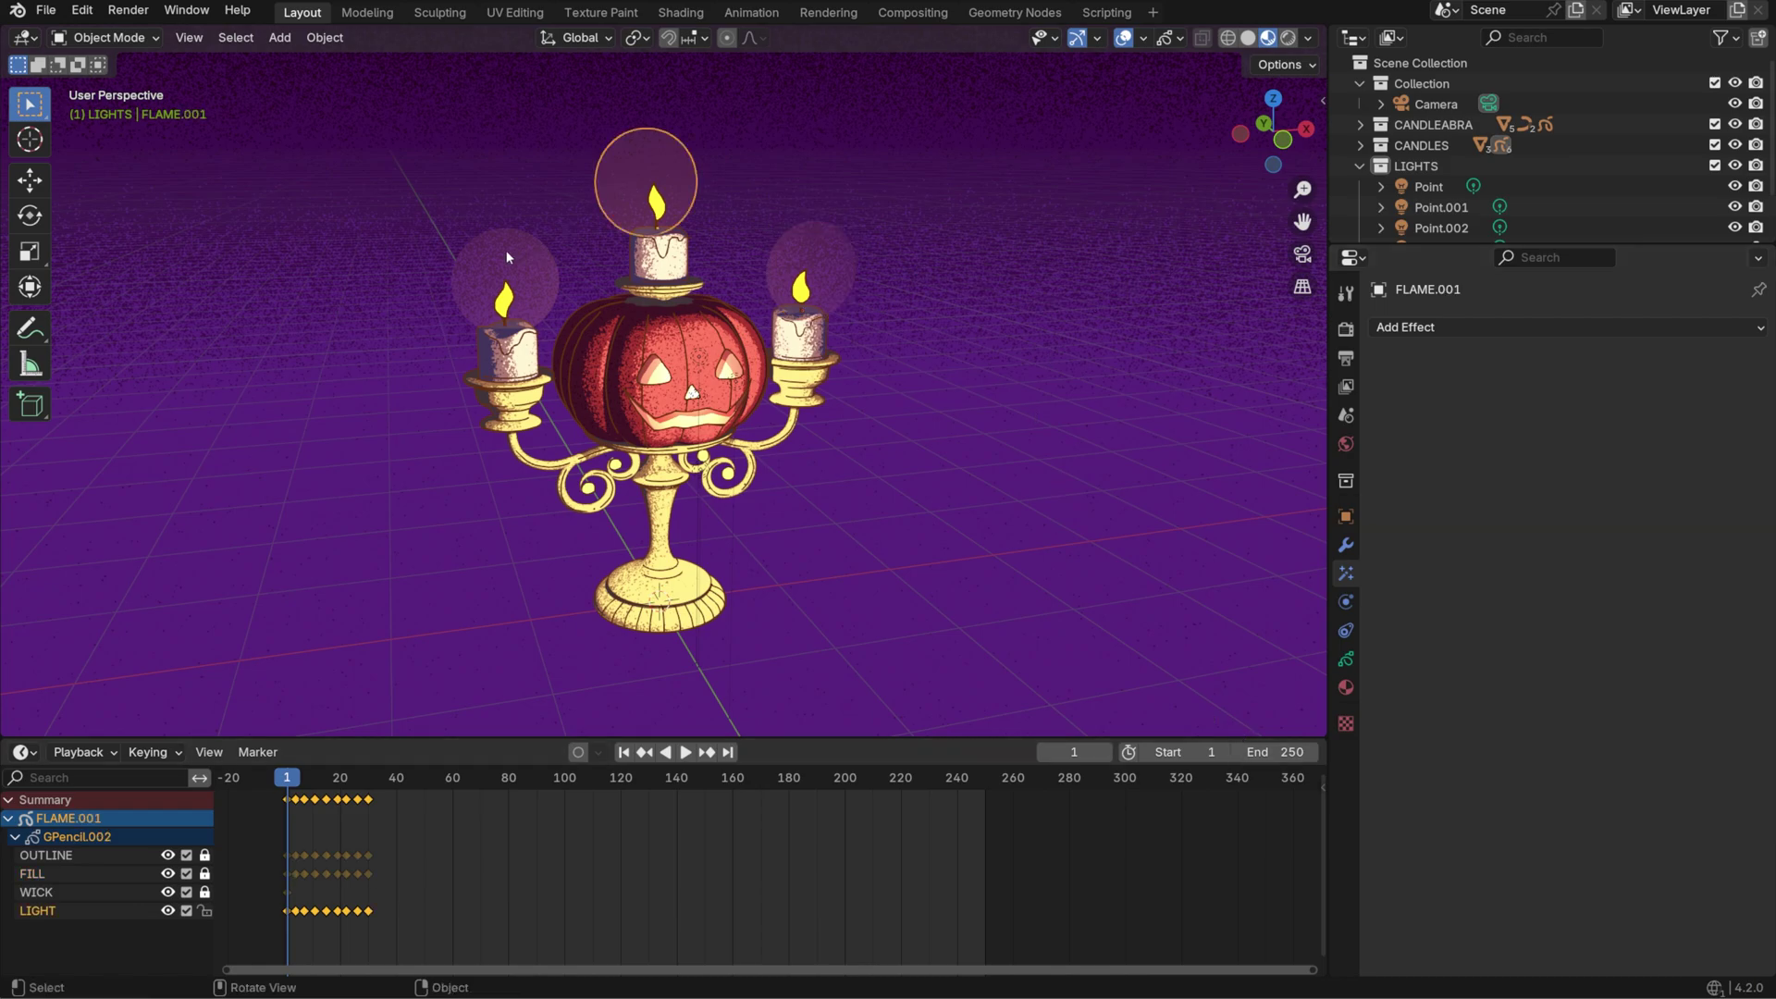
pyautogui.keyDown('shift'); pyautogui.click(523, 296); pyautogui.keyUp('shift')
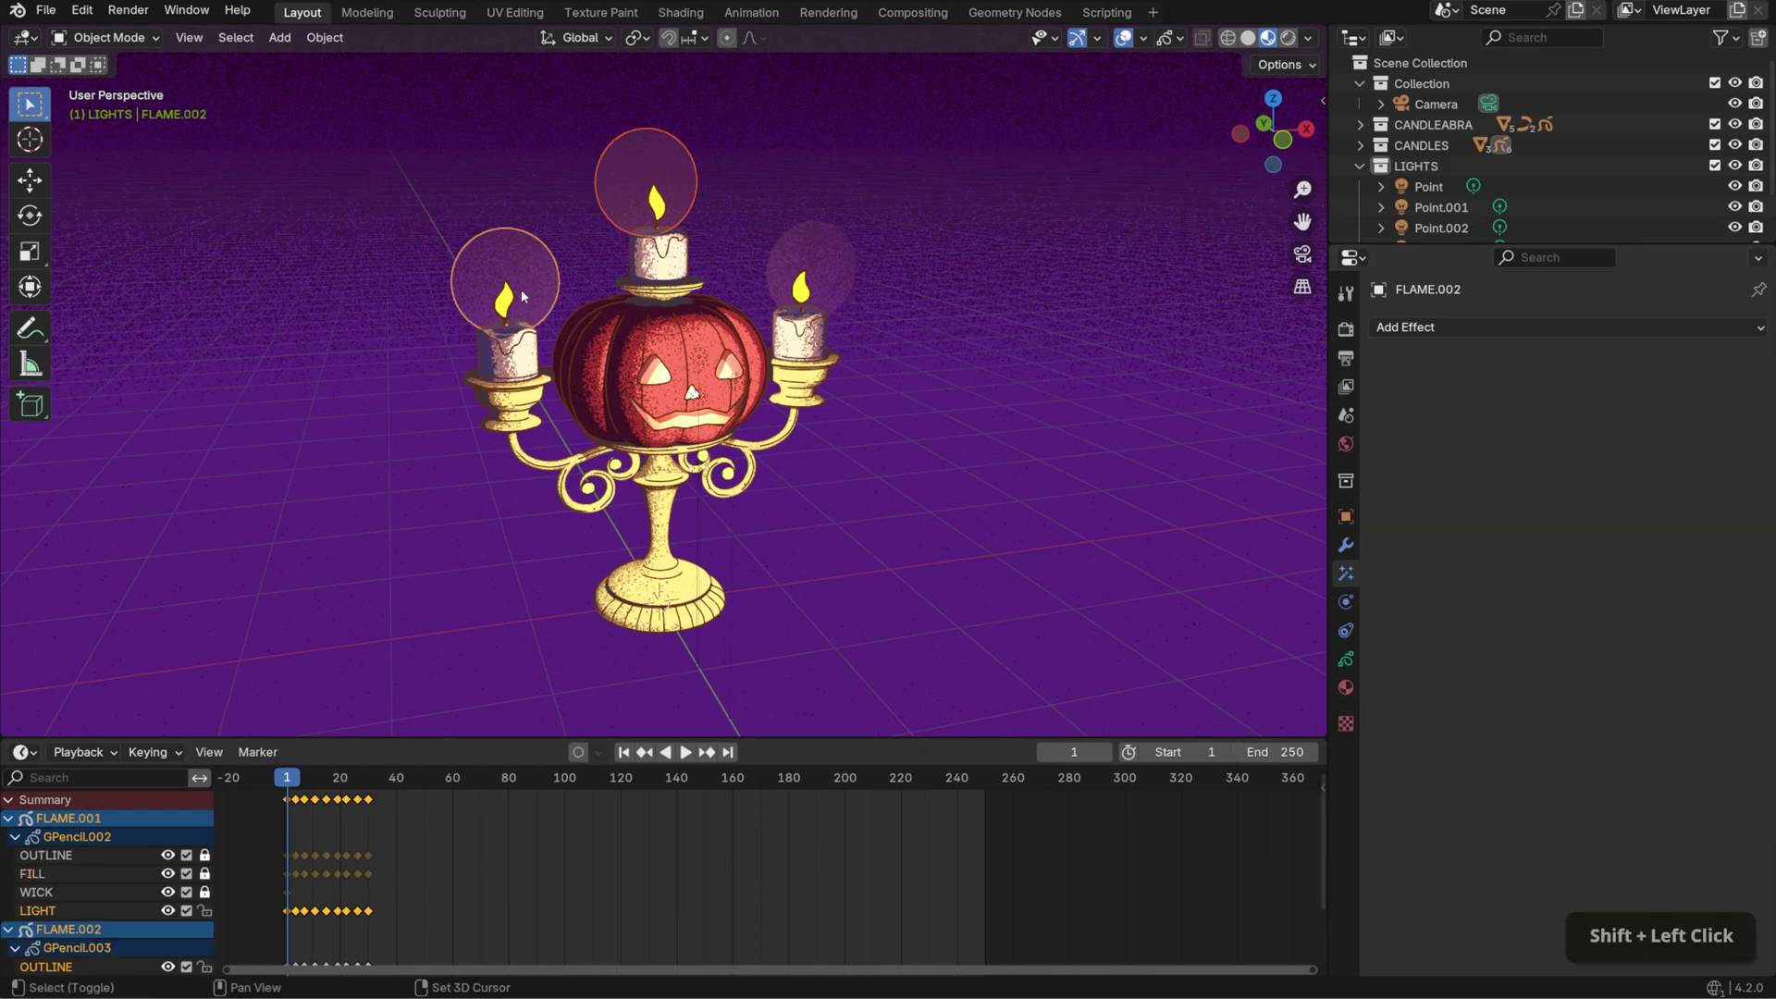
pyautogui.keyDown('shift'); pyautogui.click(882, 280); pyautogui.keyUp('shift')
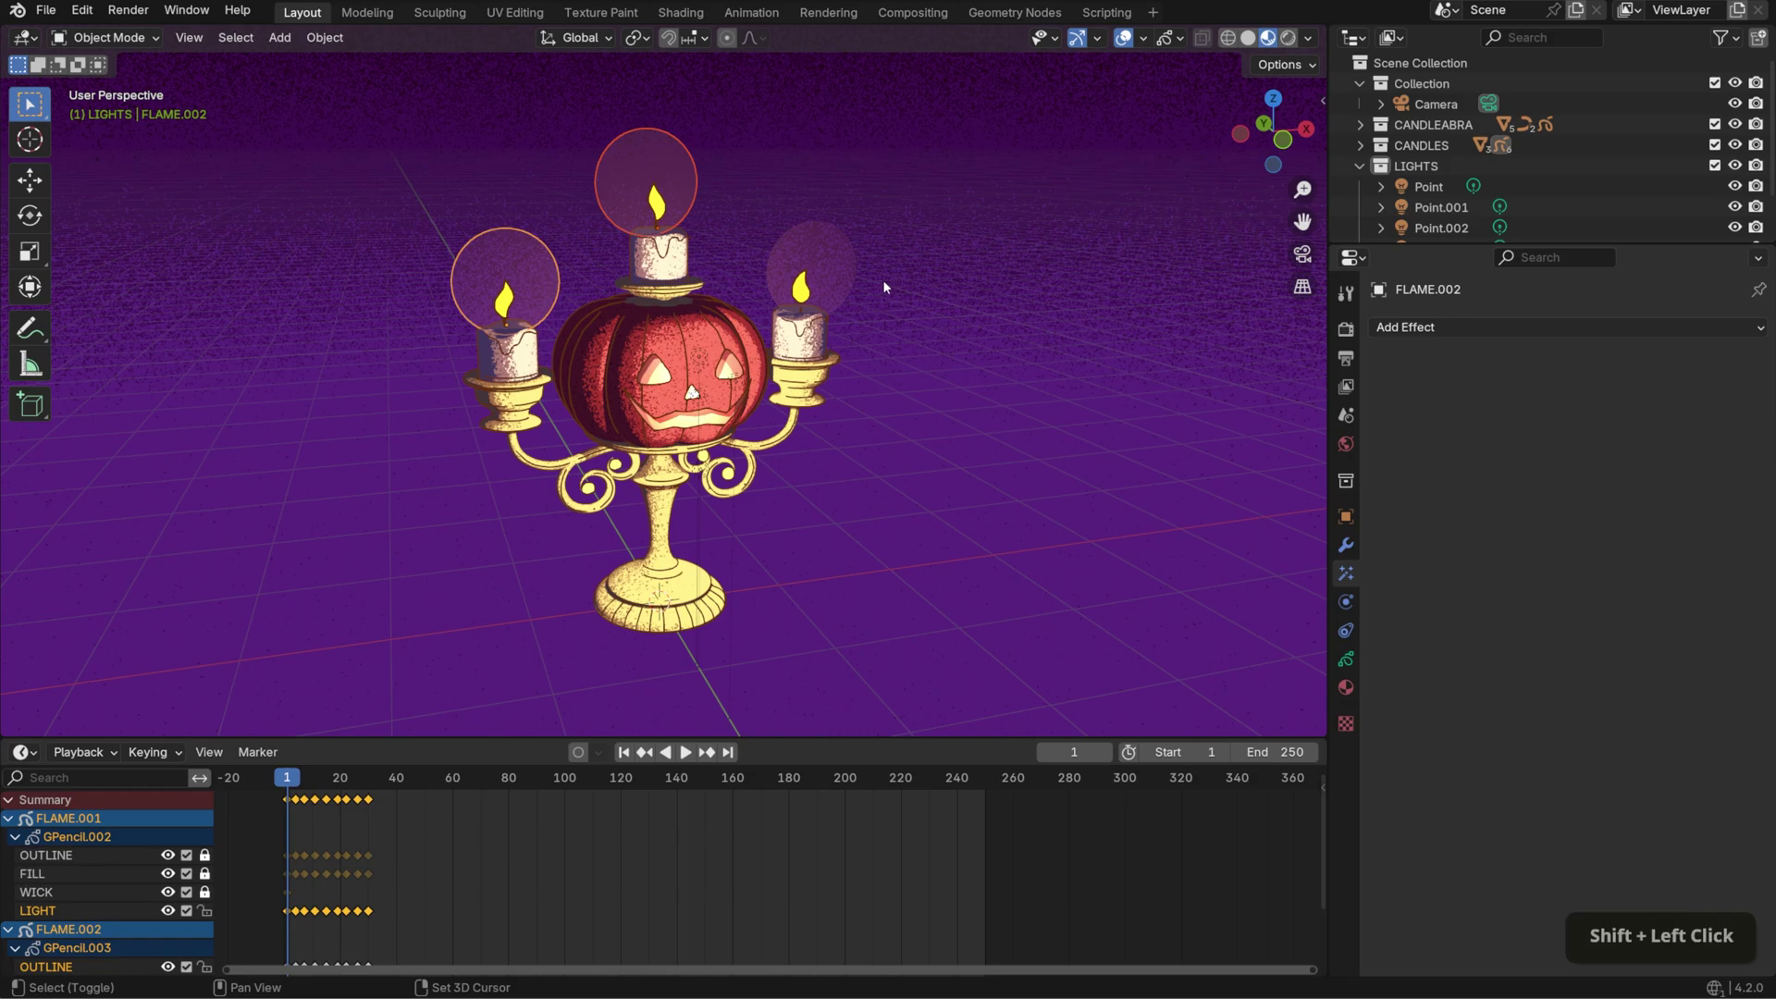
pyautogui.keyDown('shift'); pyautogui.click(834, 278); pyautogui.keyUp('shift')
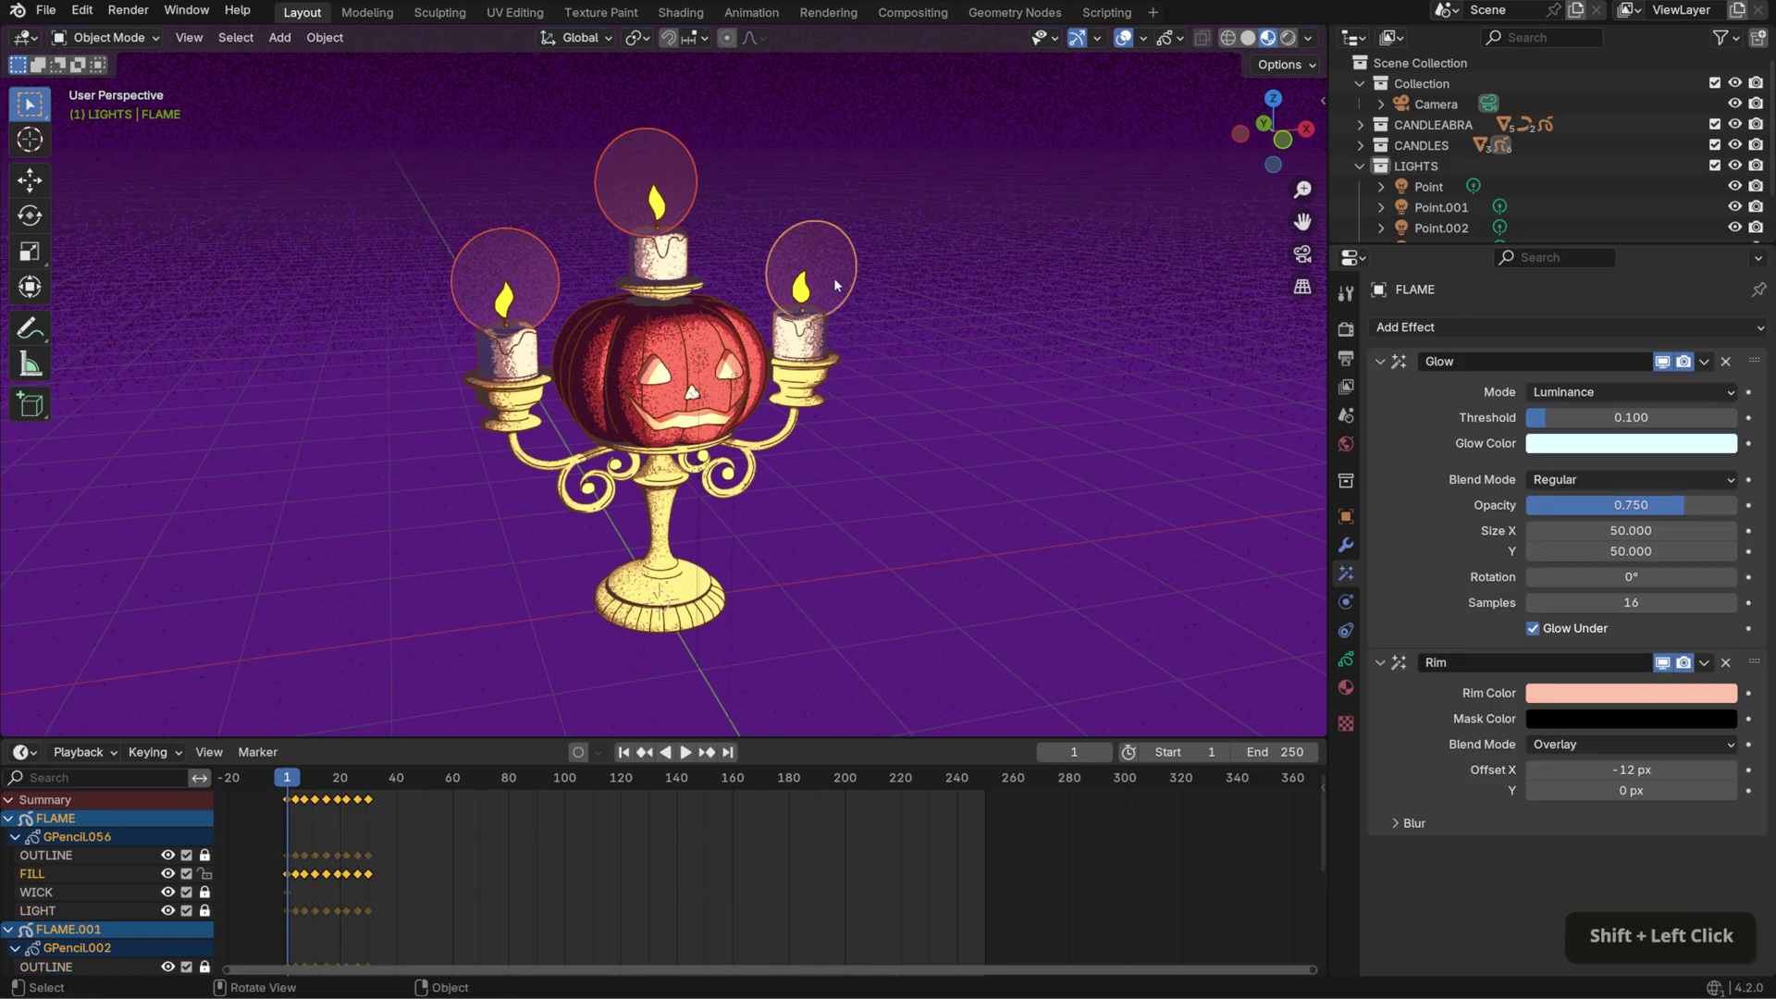
pyautogui.hotkey('ctrl', 'l')
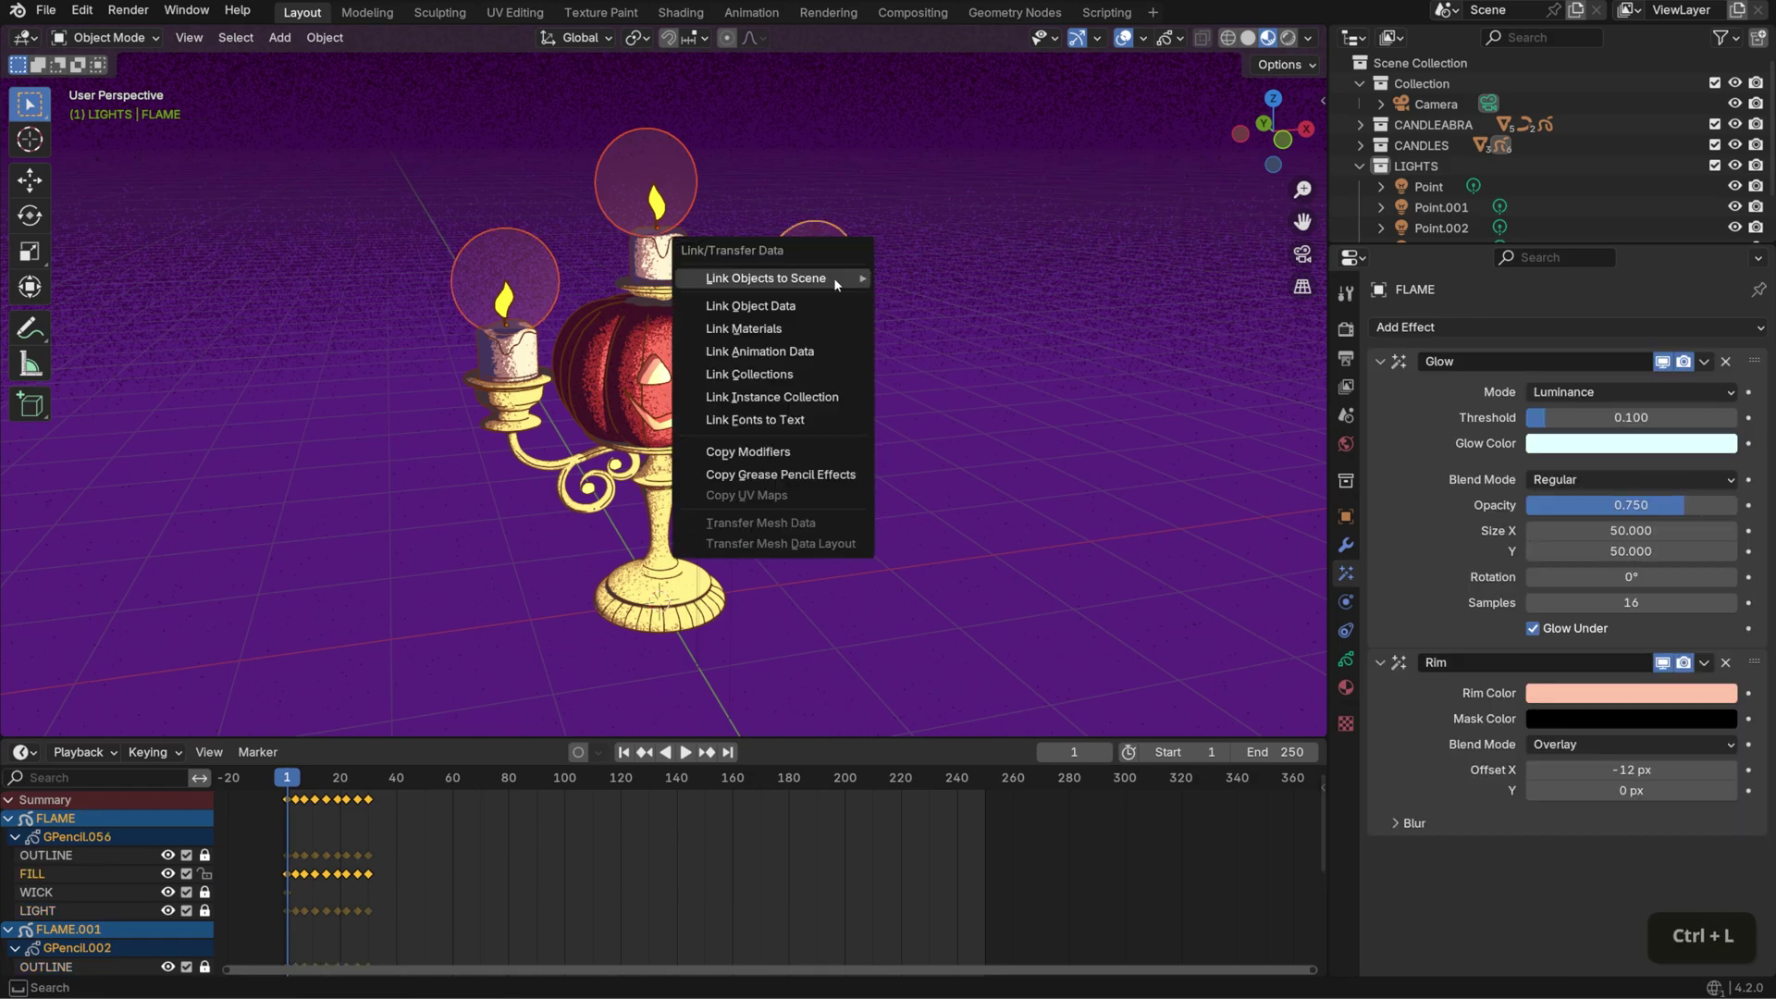
pyautogui.click(808, 473)
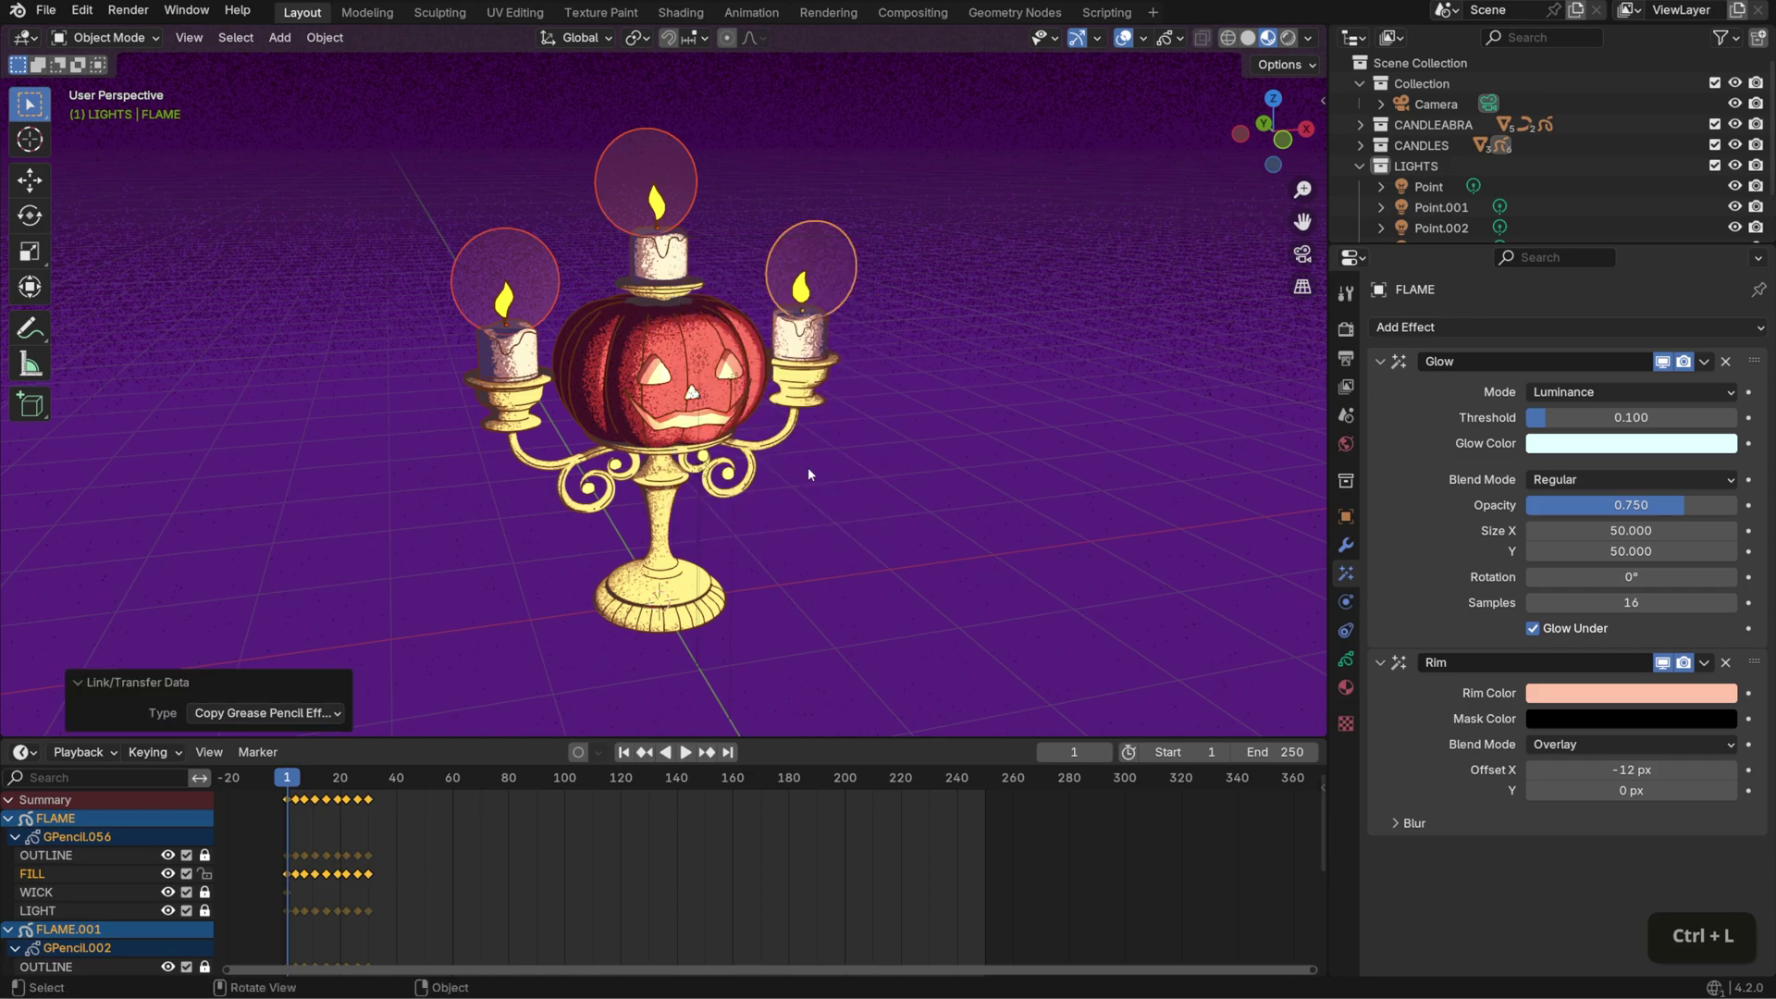
# - Deselect all and switch to Rendered shading, viewing the candelabra from above
pyautogui.click(1006, 407)
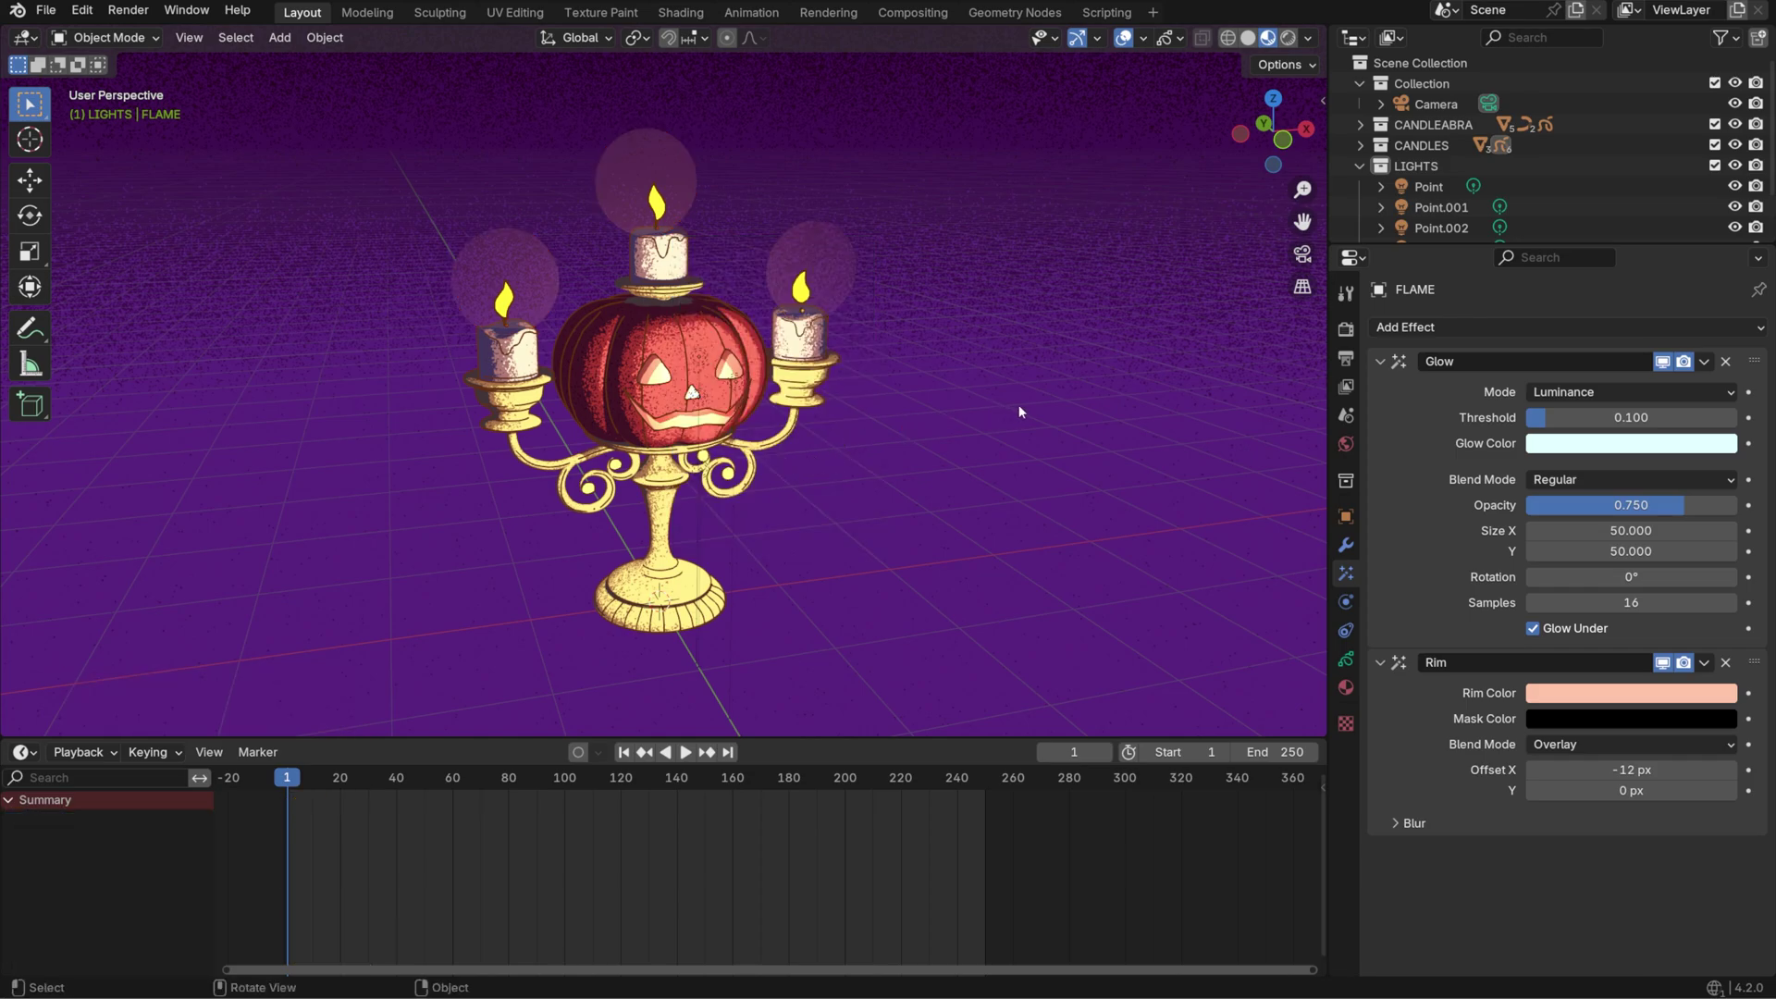
pyautogui.click(1290, 41)
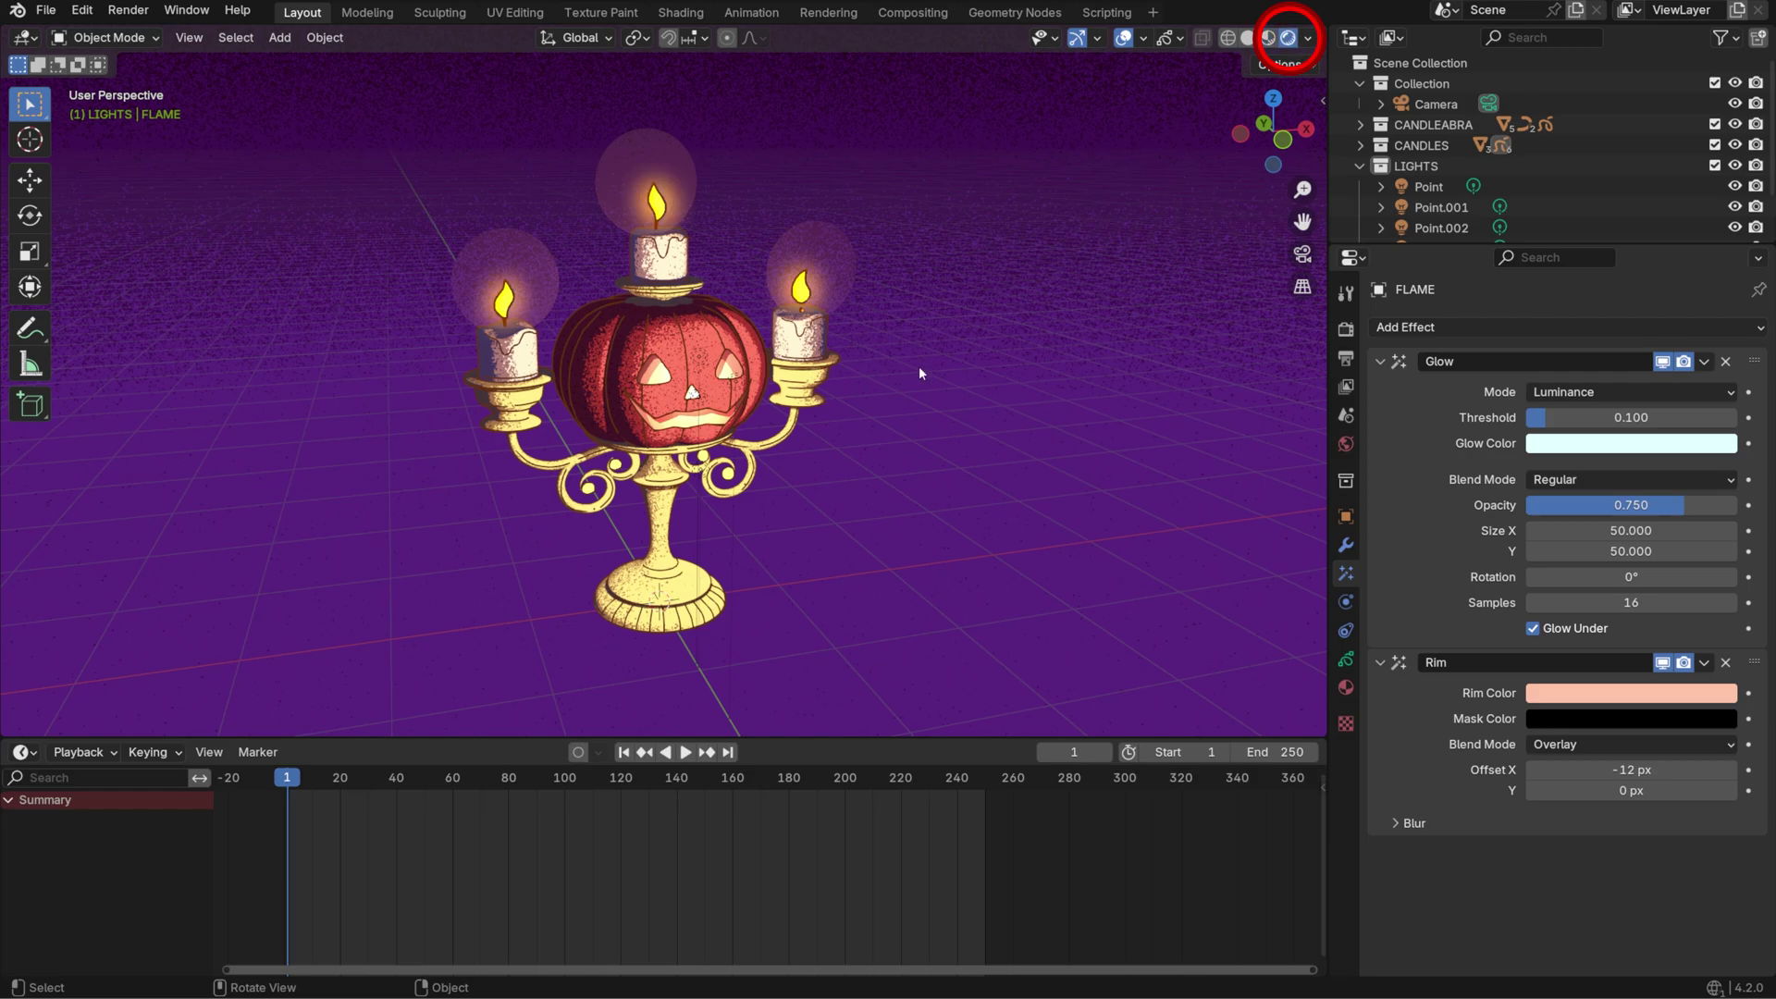
pyautogui.moveTo(967, 385); pyautogui.dragTo(952, 414, button='middle')
# - Duplicate a point light into Point.004 and position it near the candles along X, Y and Z
pyautogui.scroll(3, 745, 440)
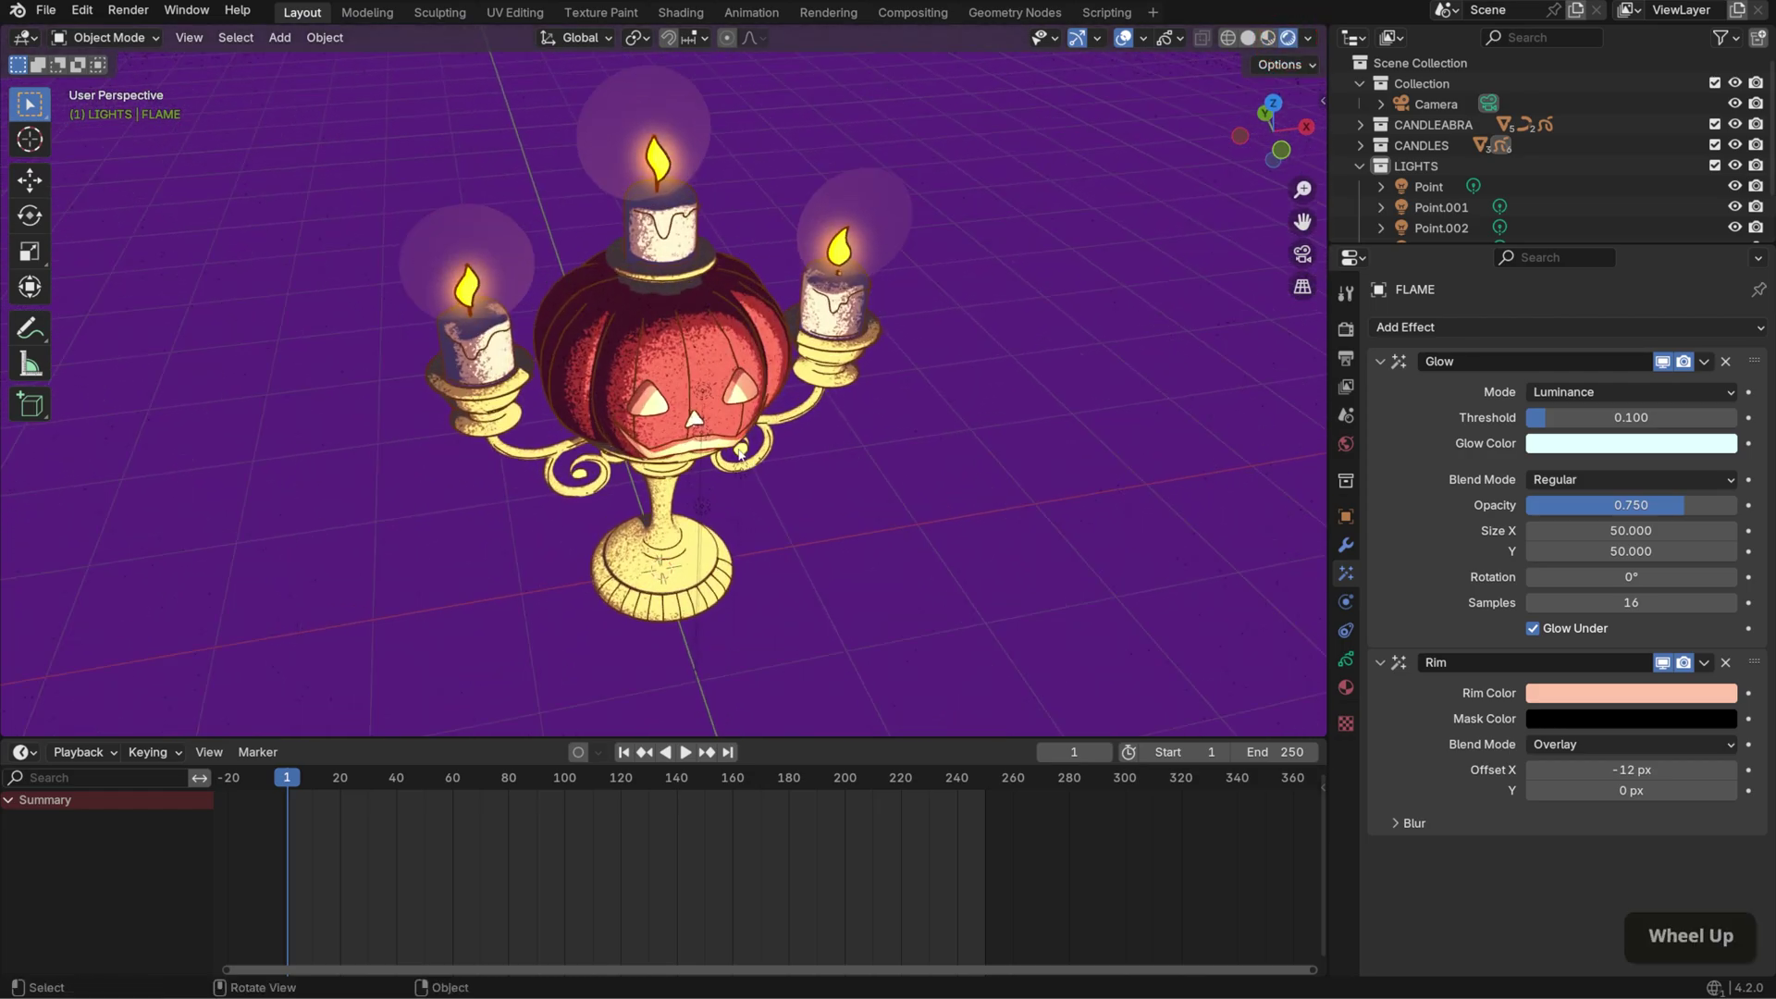
pyautogui.click(697, 458)
pyautogui.keyDown('shift'); pyautogui.moveTo(814, 453); pyautogui.dragTo(721, 456, button='middle'); pyautogui.keyUp('shift')
pyautogui.hotkey('shift', 'd')
pyautogui.press('x')
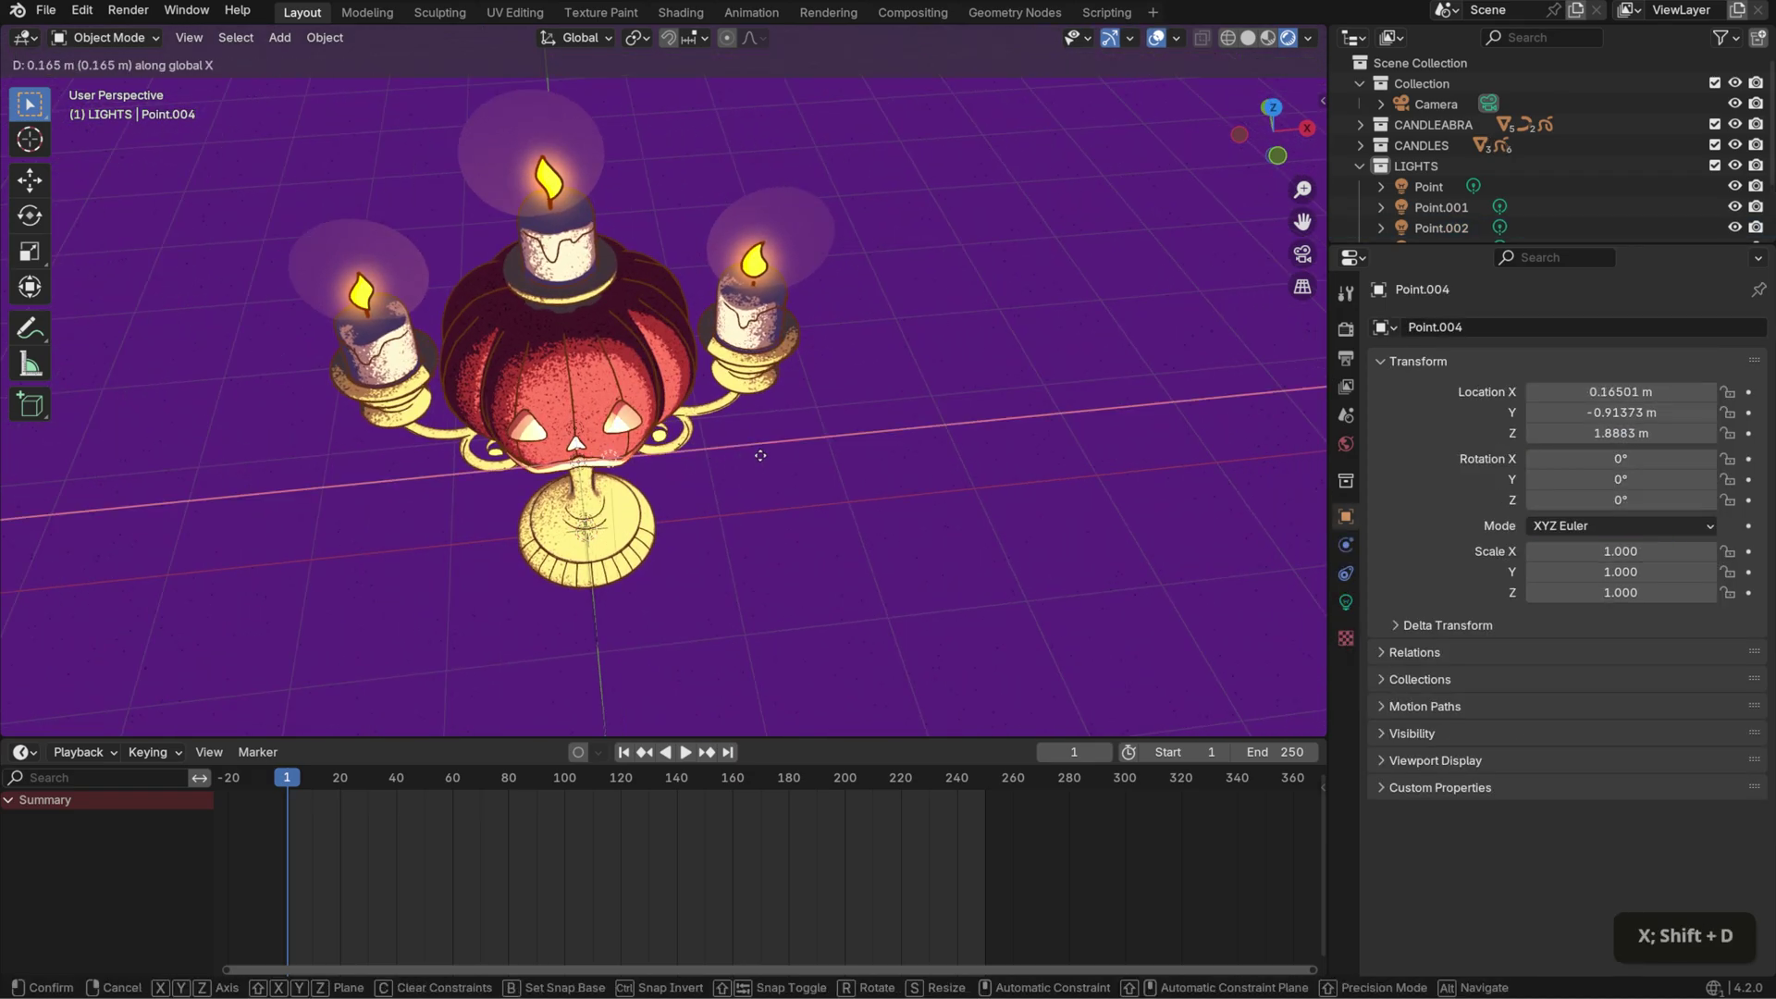
pyautogui.click(904, 444)
pyautogui.press('g')
pyautogui.press('z')
pyautogui.click(915, 323)
pyautogui.moveTo(915, 324); pyautogui.dragTo(925, 441, button='middle')
pyautogui.press('g')
pyautogui.press('y')
pyautogui.click(938, 396)
pyautogui.press('g')
pyautogui.press('z')
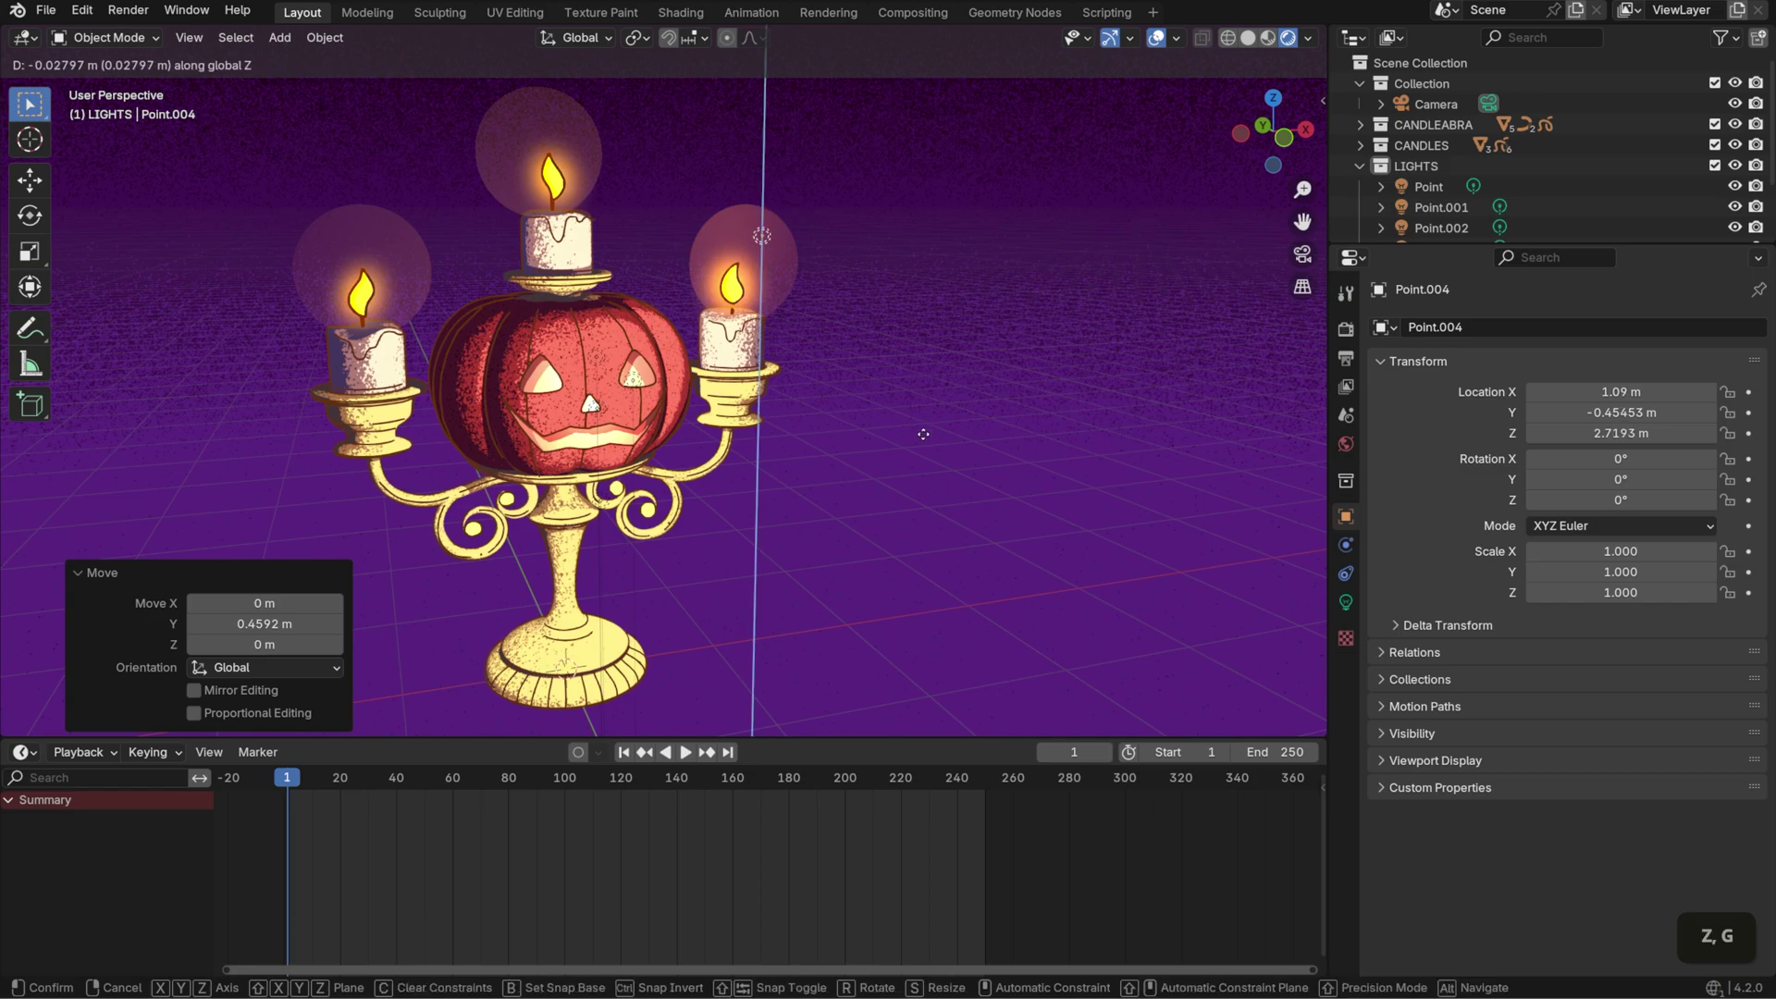
pyautogui.click(930, 470)
# - In front view, duplicate lights Point.005 and Point.006 over the candles, ending with the left one
pyautogui.press('KP_1')
pyautogui.hotkey('shift', 'd')
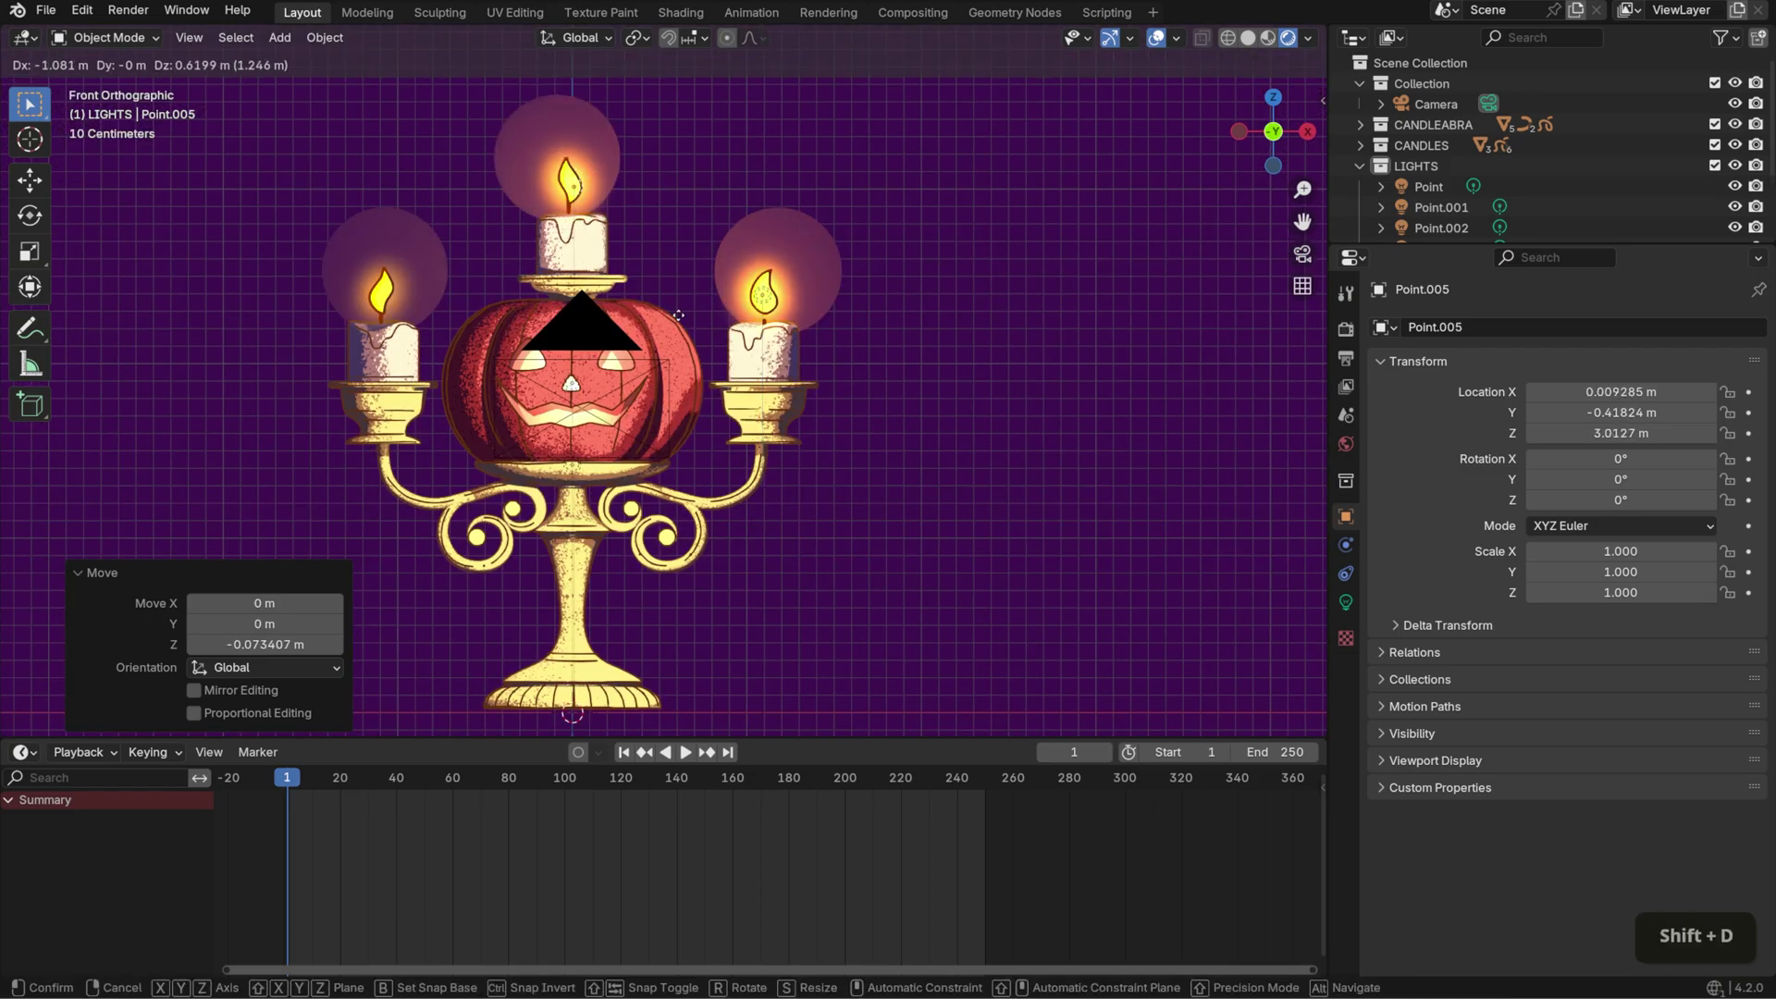
pyautogui.click(675, 315)
pyautogui.hotkey('shift', 'd')
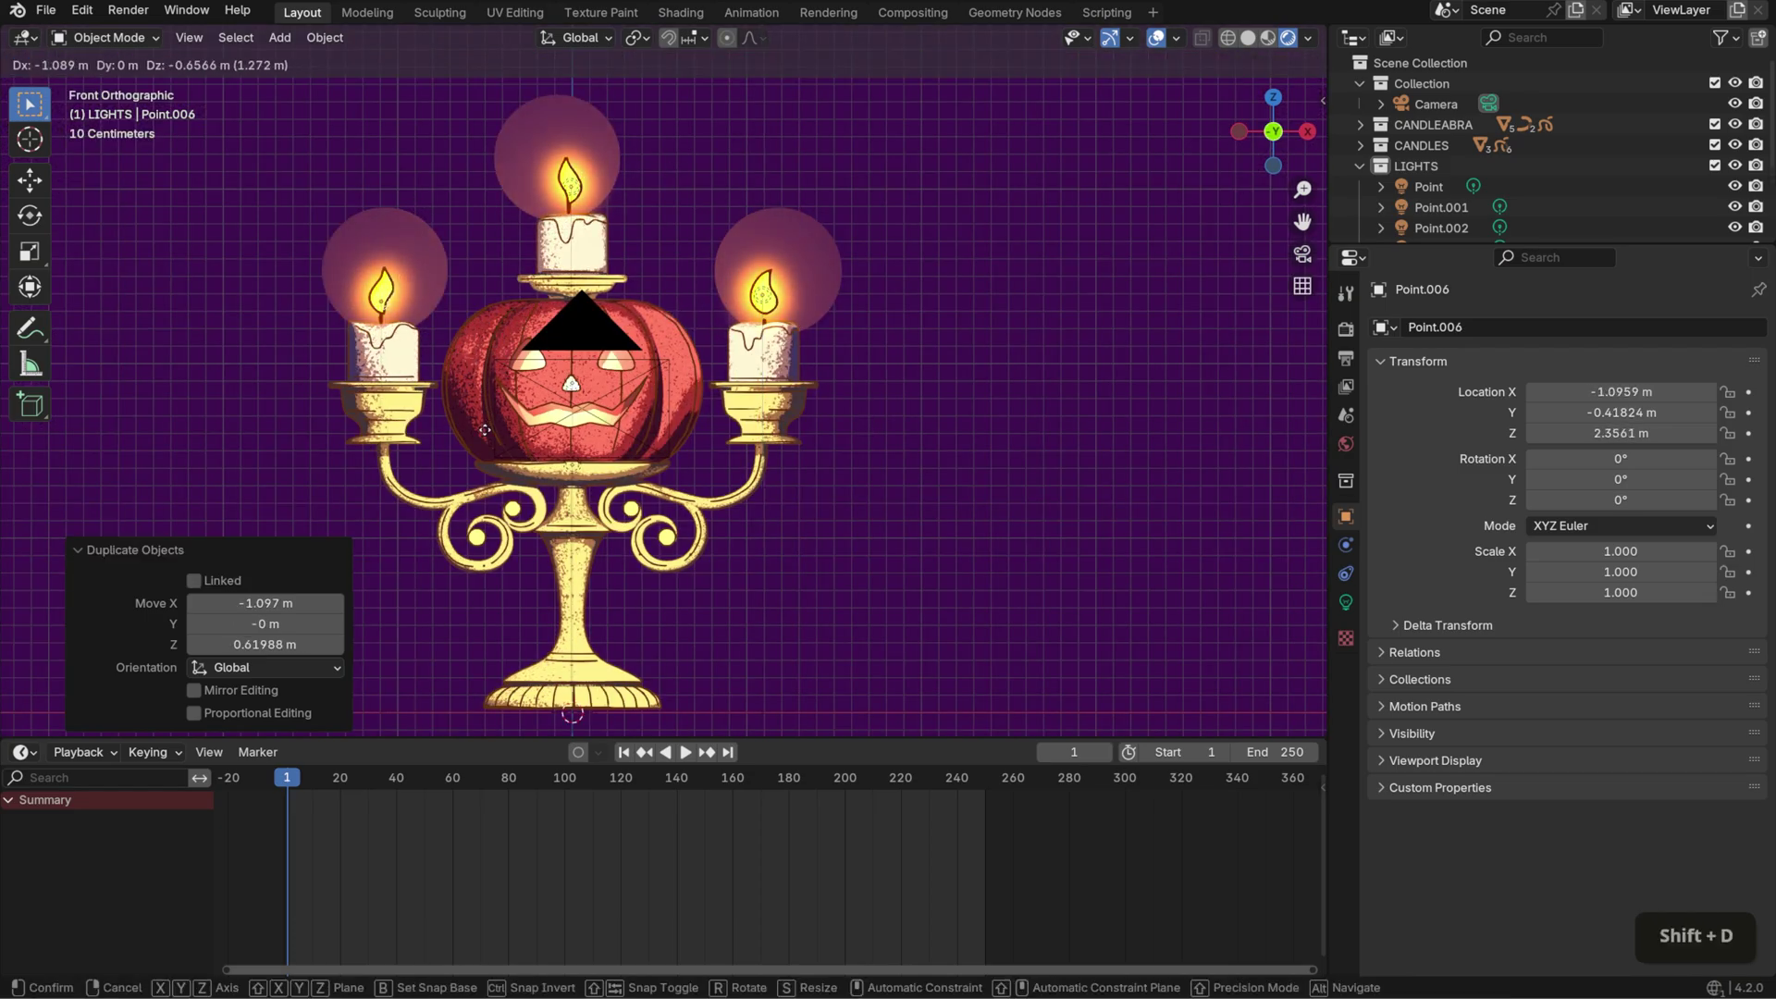
pyautogui.click(482, 430)
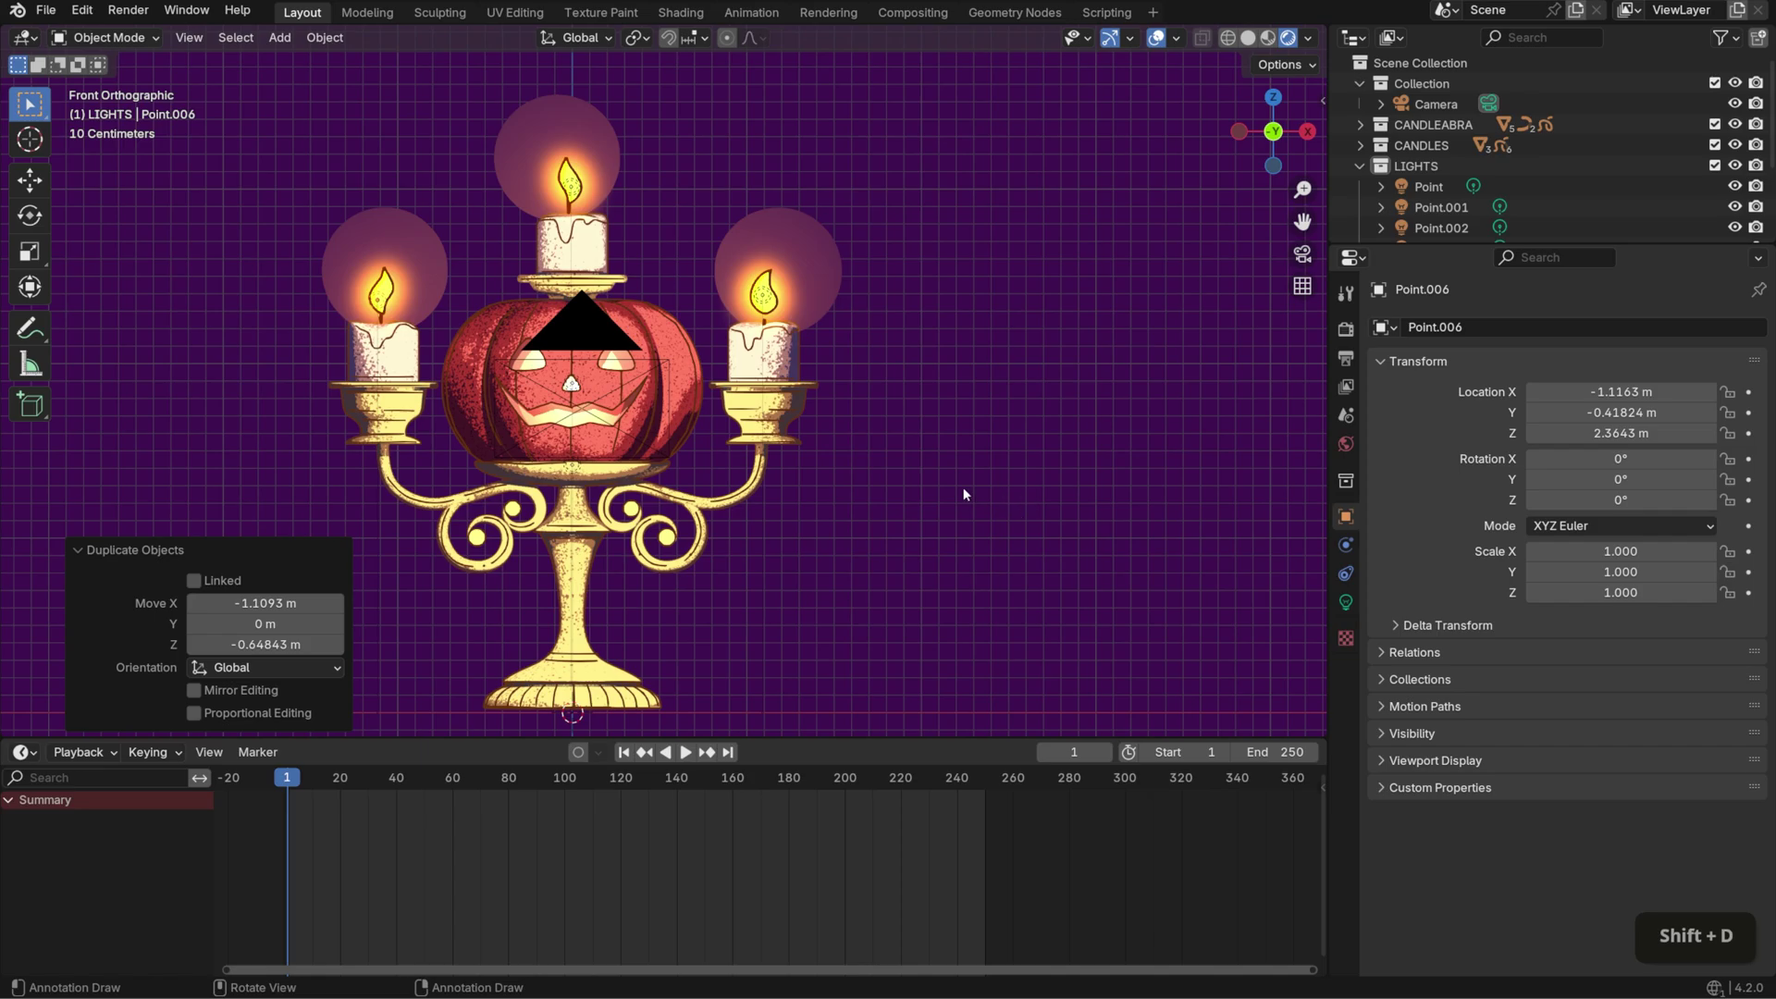
pyautogui.moveTo(963, 494); pyautogui.dragTo(993, 461, button='middle')
pyautogui.scroll(-3, 945, 501)
pyautogui.scroll(-1, 1621, 555)
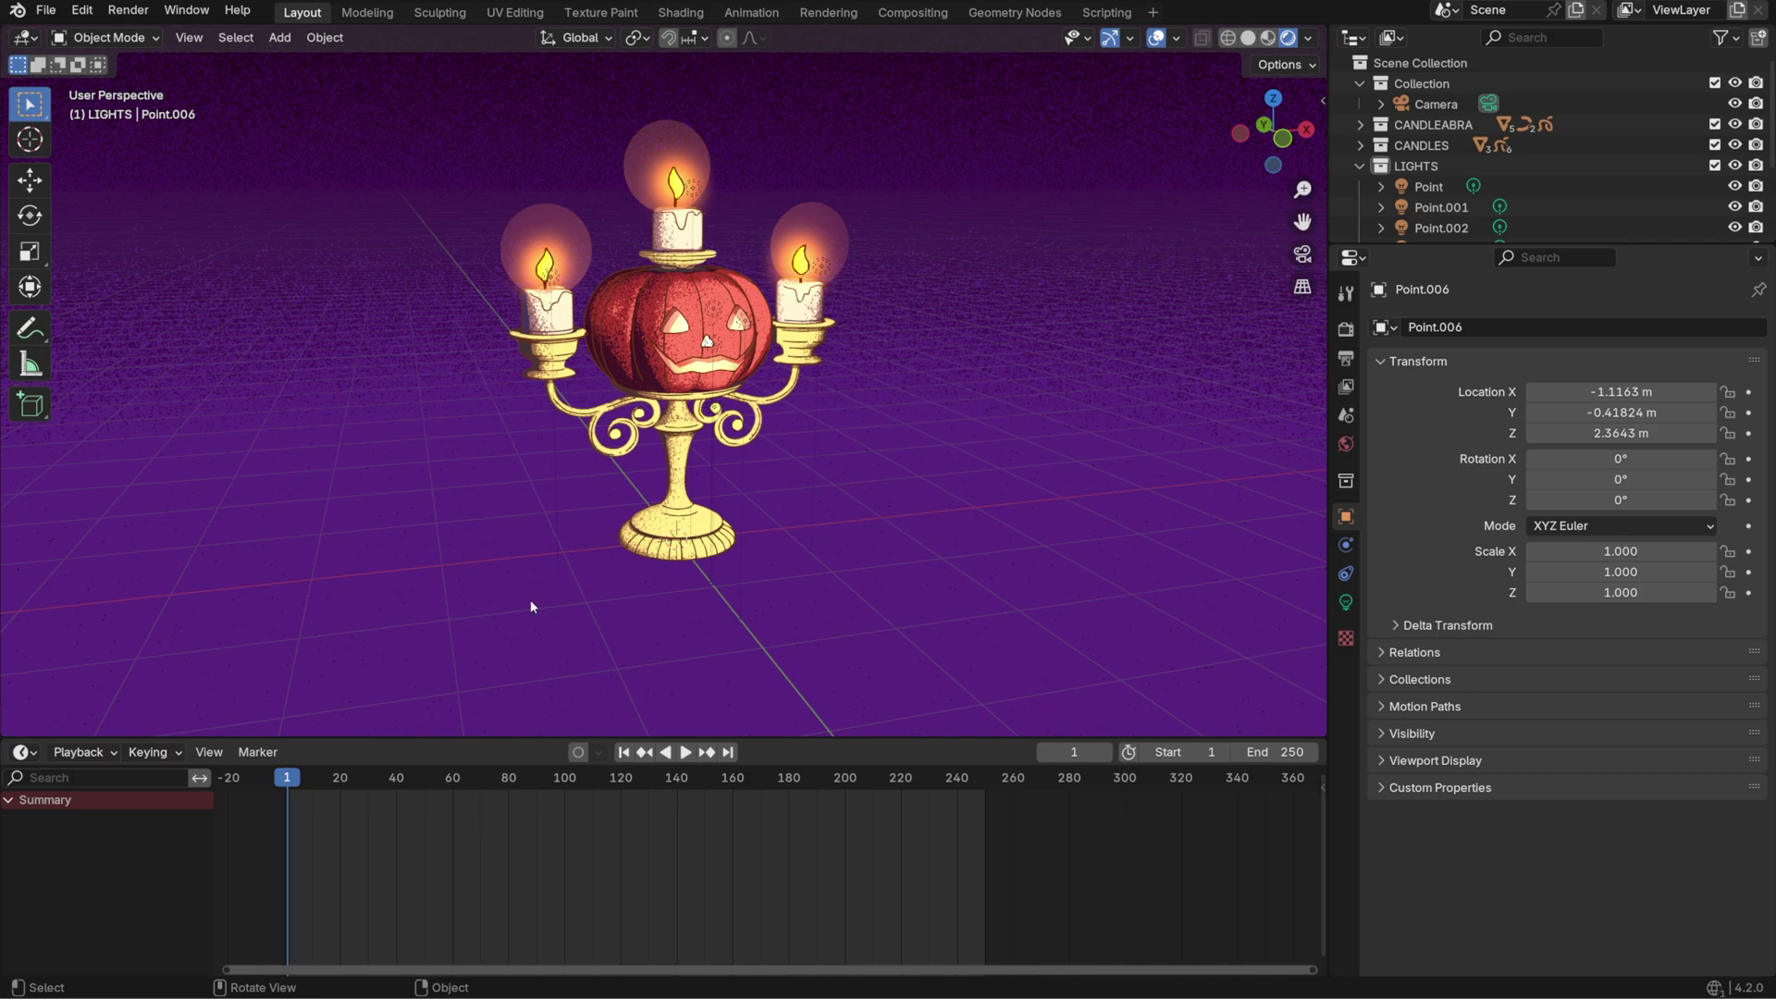
# - Turn the timeline area into an enlarged Compositor with Render Layers feeding Composite
pyautogui.click(25, 752)
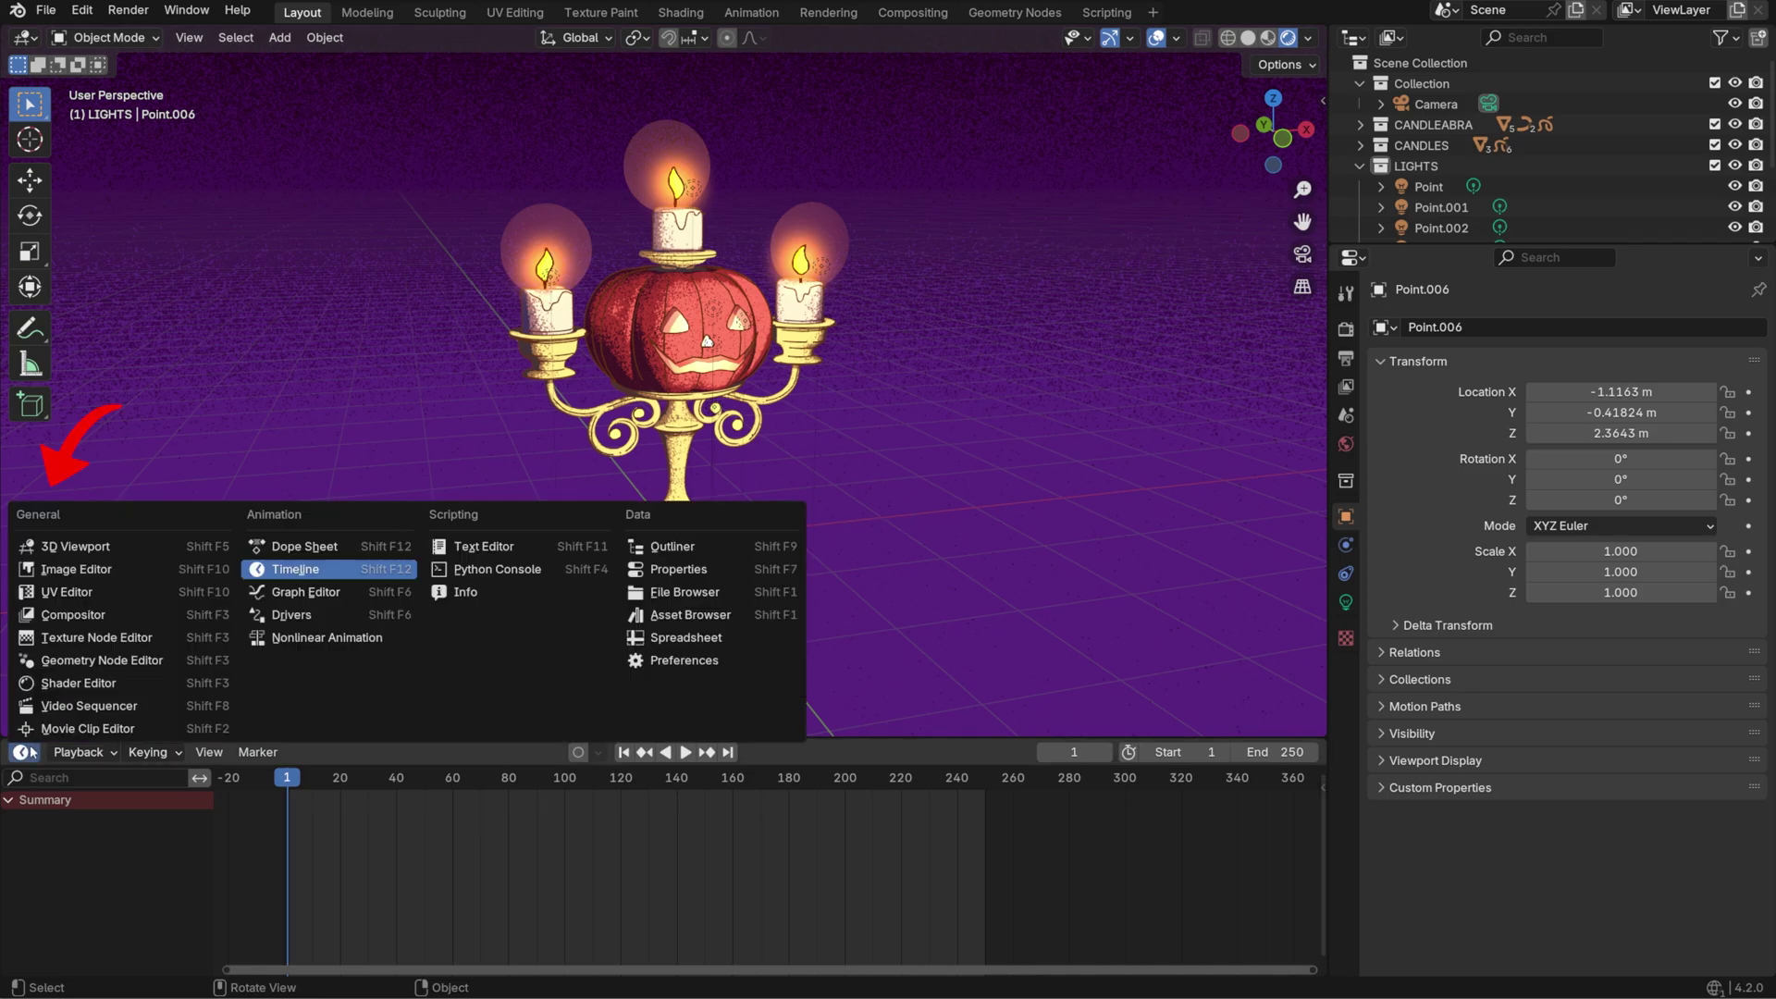
pyautogui.click(127, 619)
pyautogui.moveTo(501, 740); pyautogui.dragTo(501, 555)
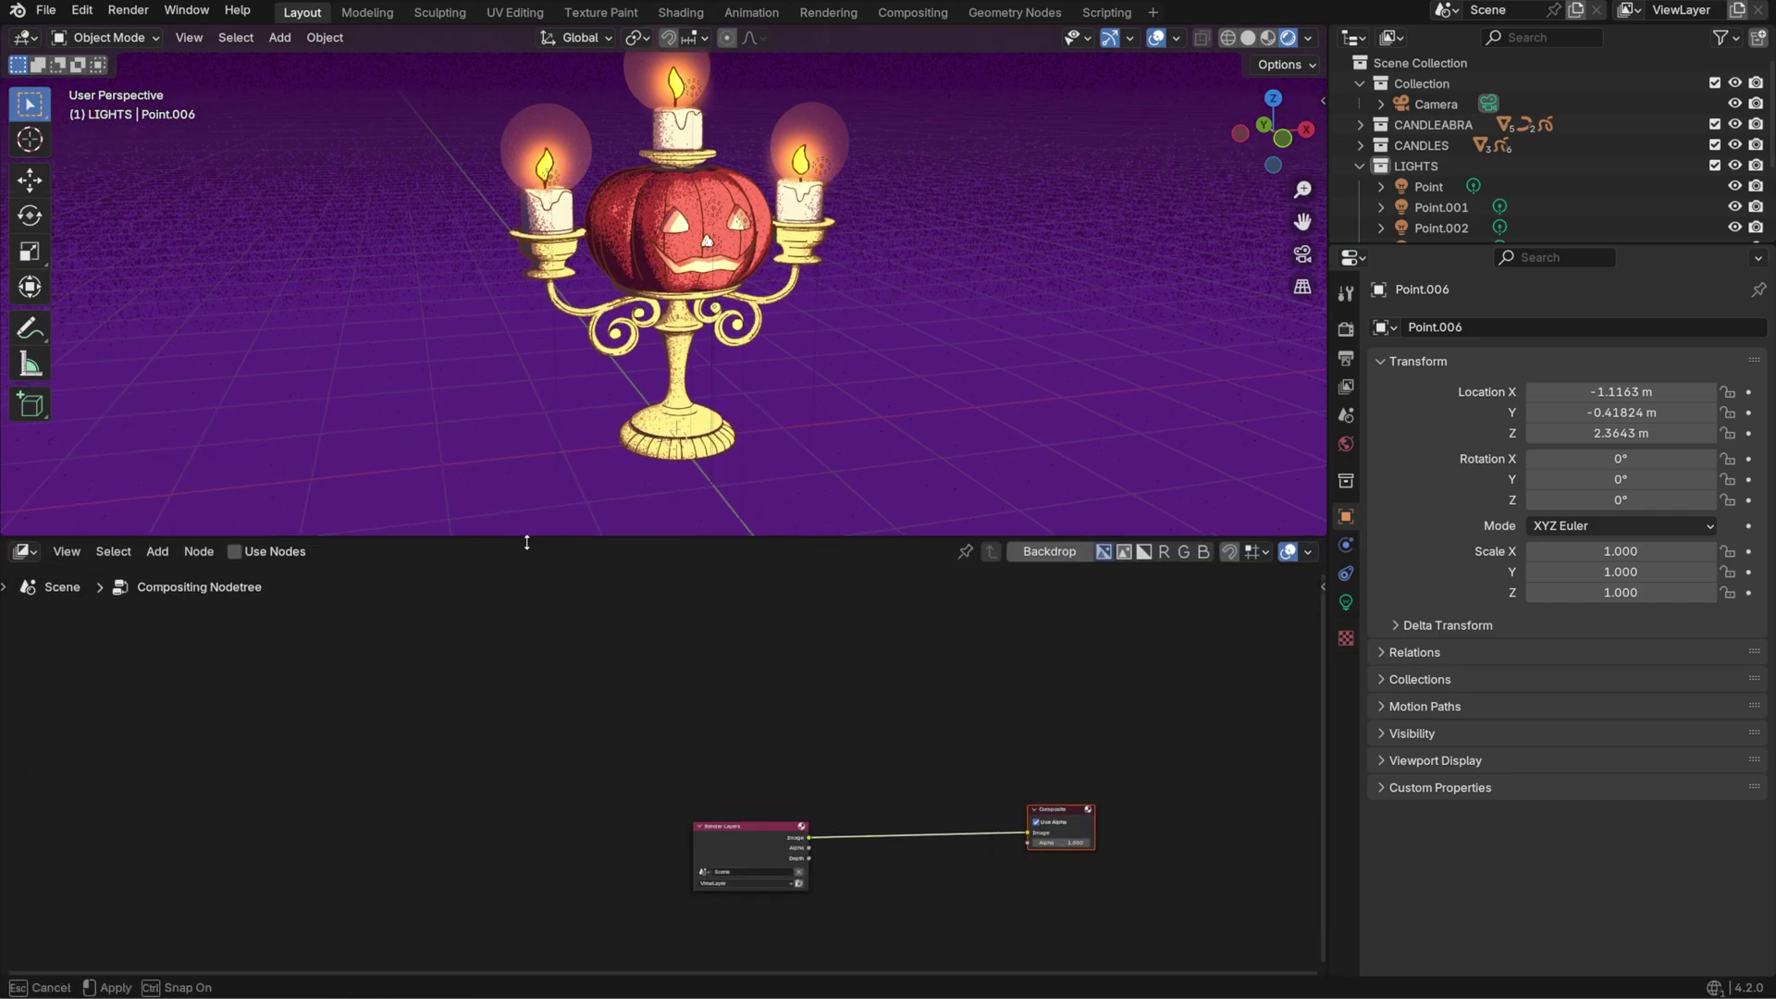
pyautogui.scroll(-3, 647, 786)
# - Set the viewport shading Compositor option to Always
pyautogui.click(1308, 39)
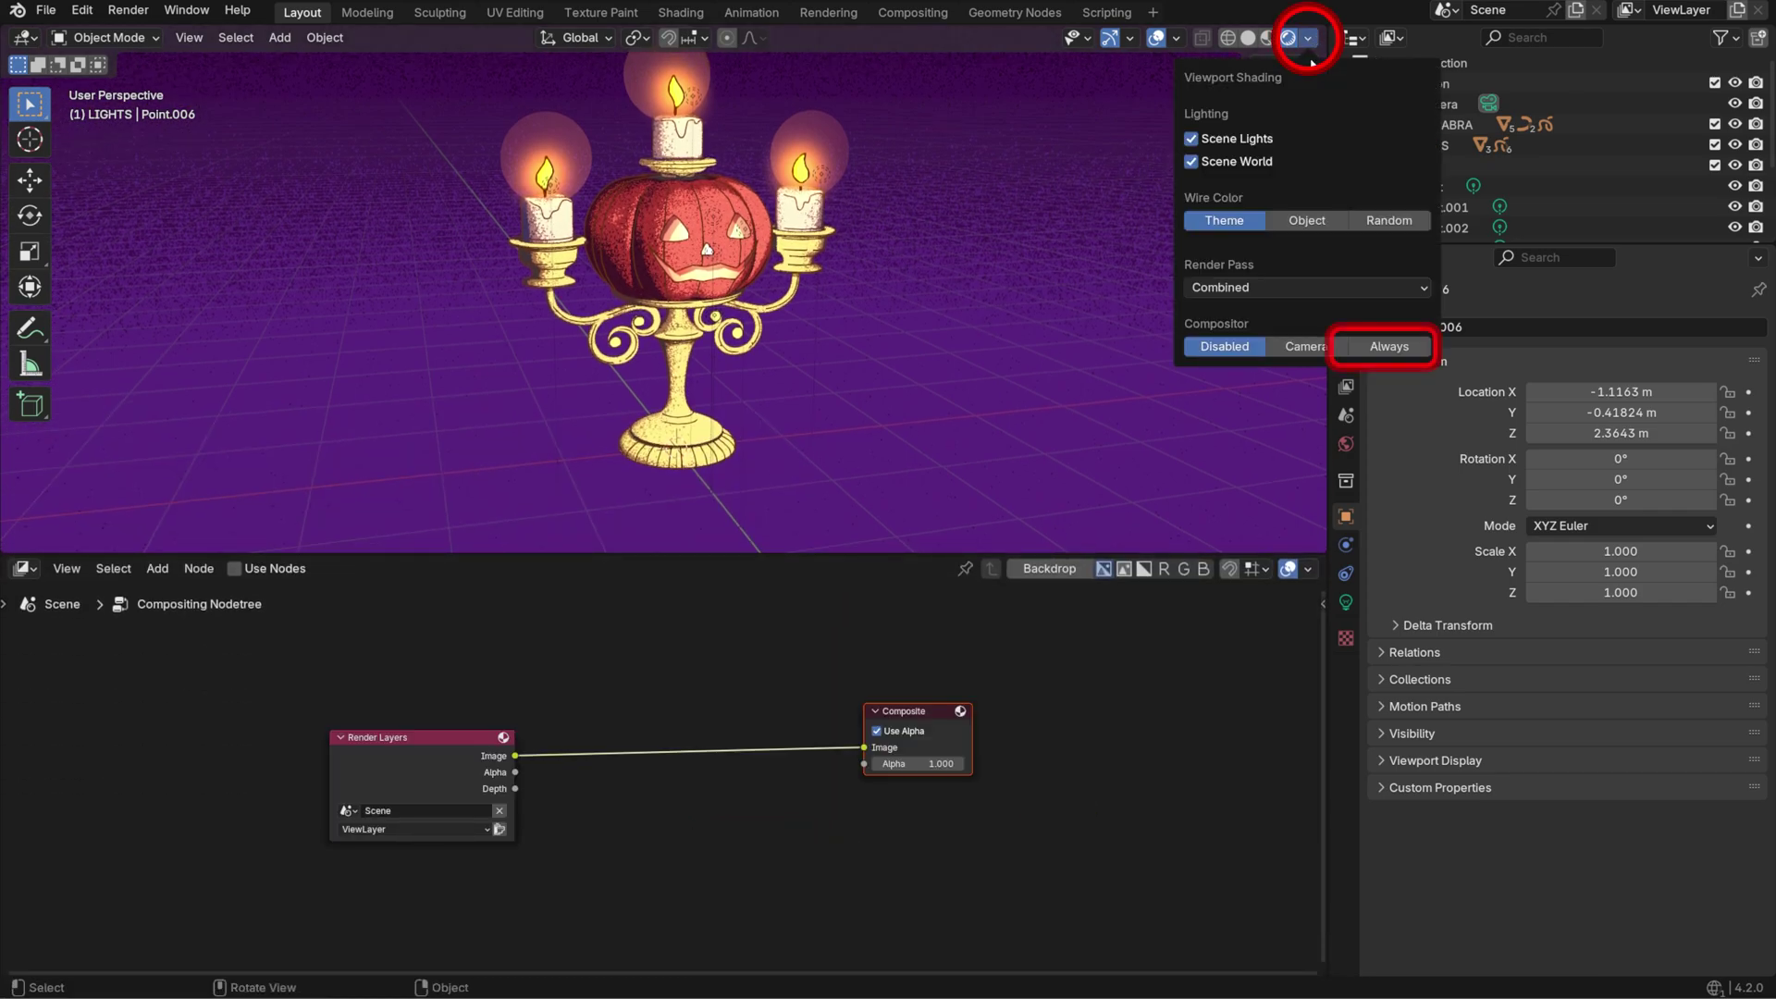
pyautogui.click(1383, 348)
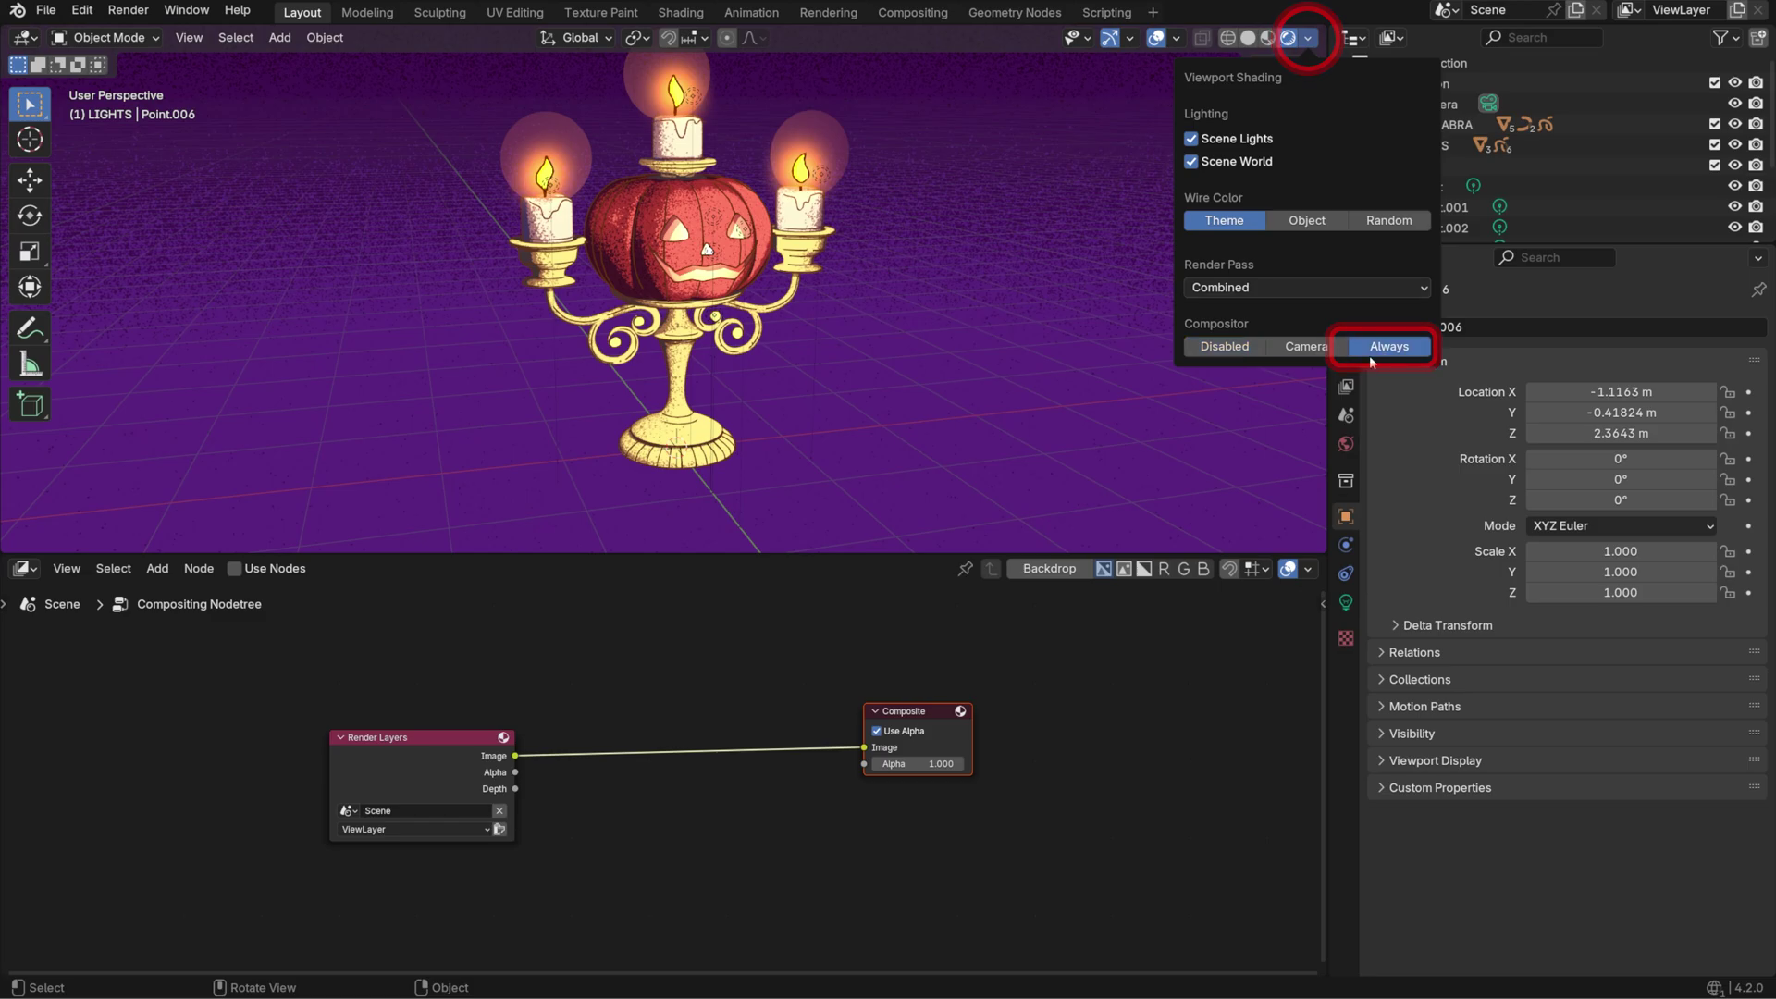
pyautogui.keyDown('shift'); pyautogui.moveTo(820, 293); pyautogui.dragTo(791, 370, button='middle'); pyautogui.keyUp('shift')
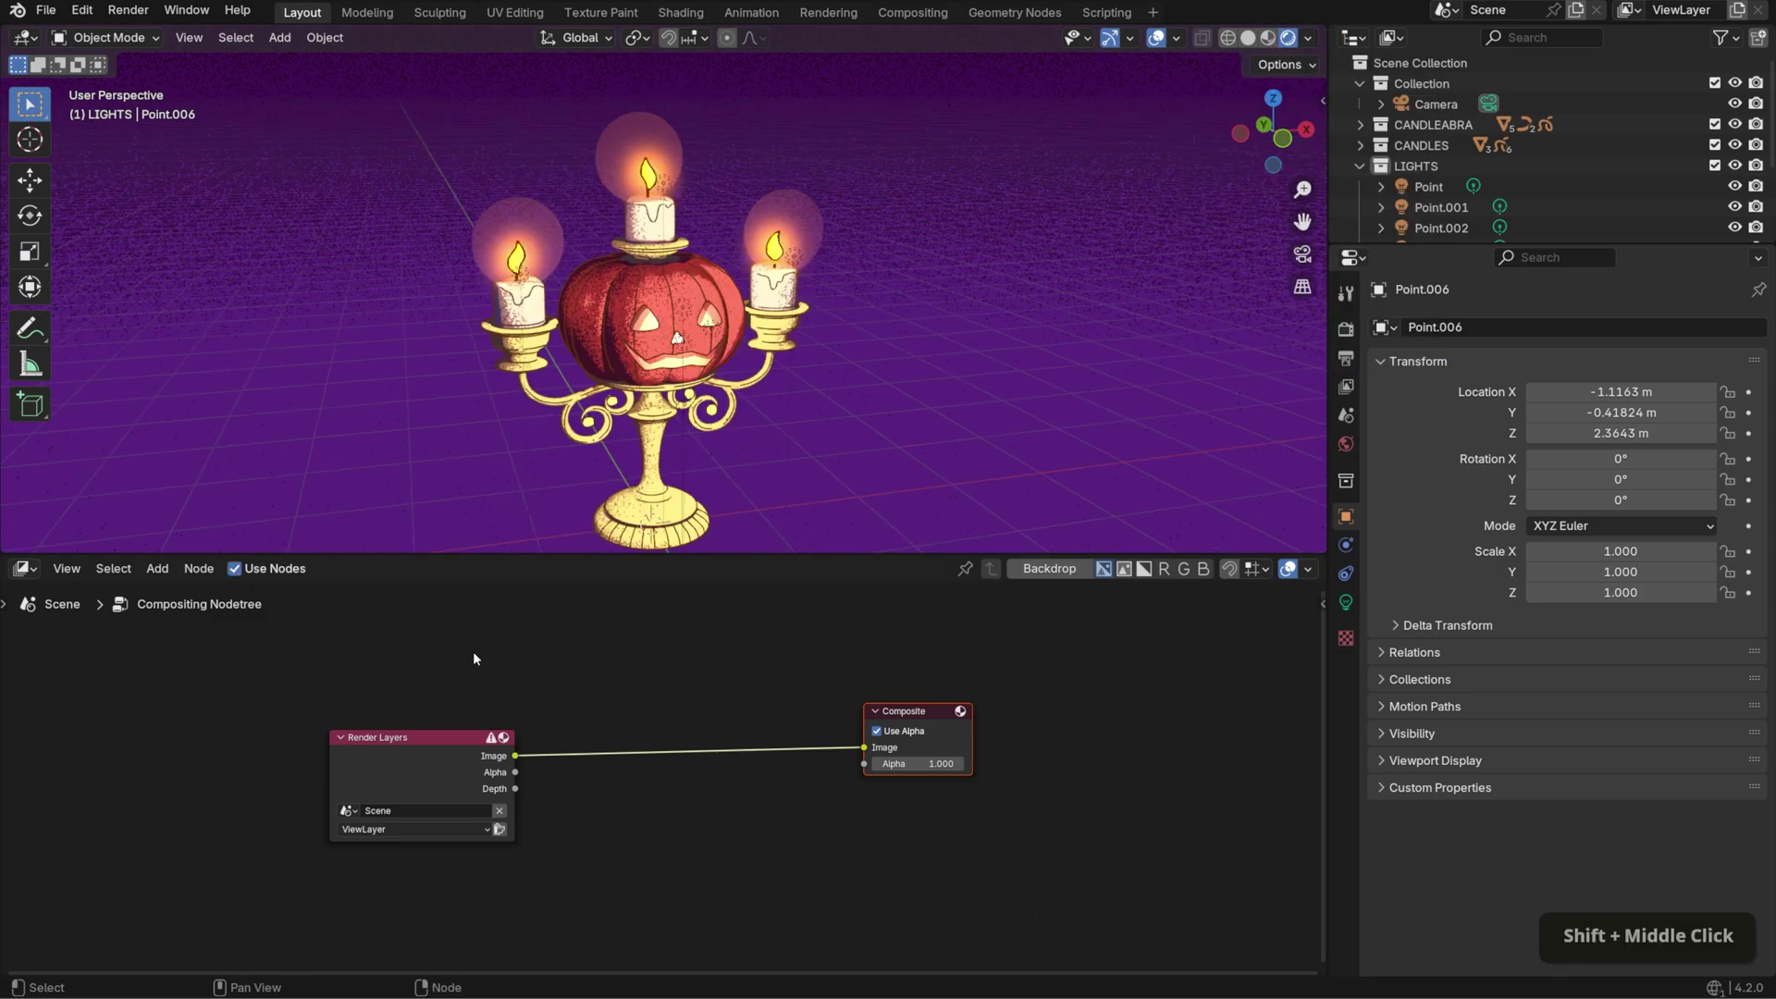
# - Add a Glare node onto the Render Layers–Composite link
pyautogui.hotkey('shift', 'a')
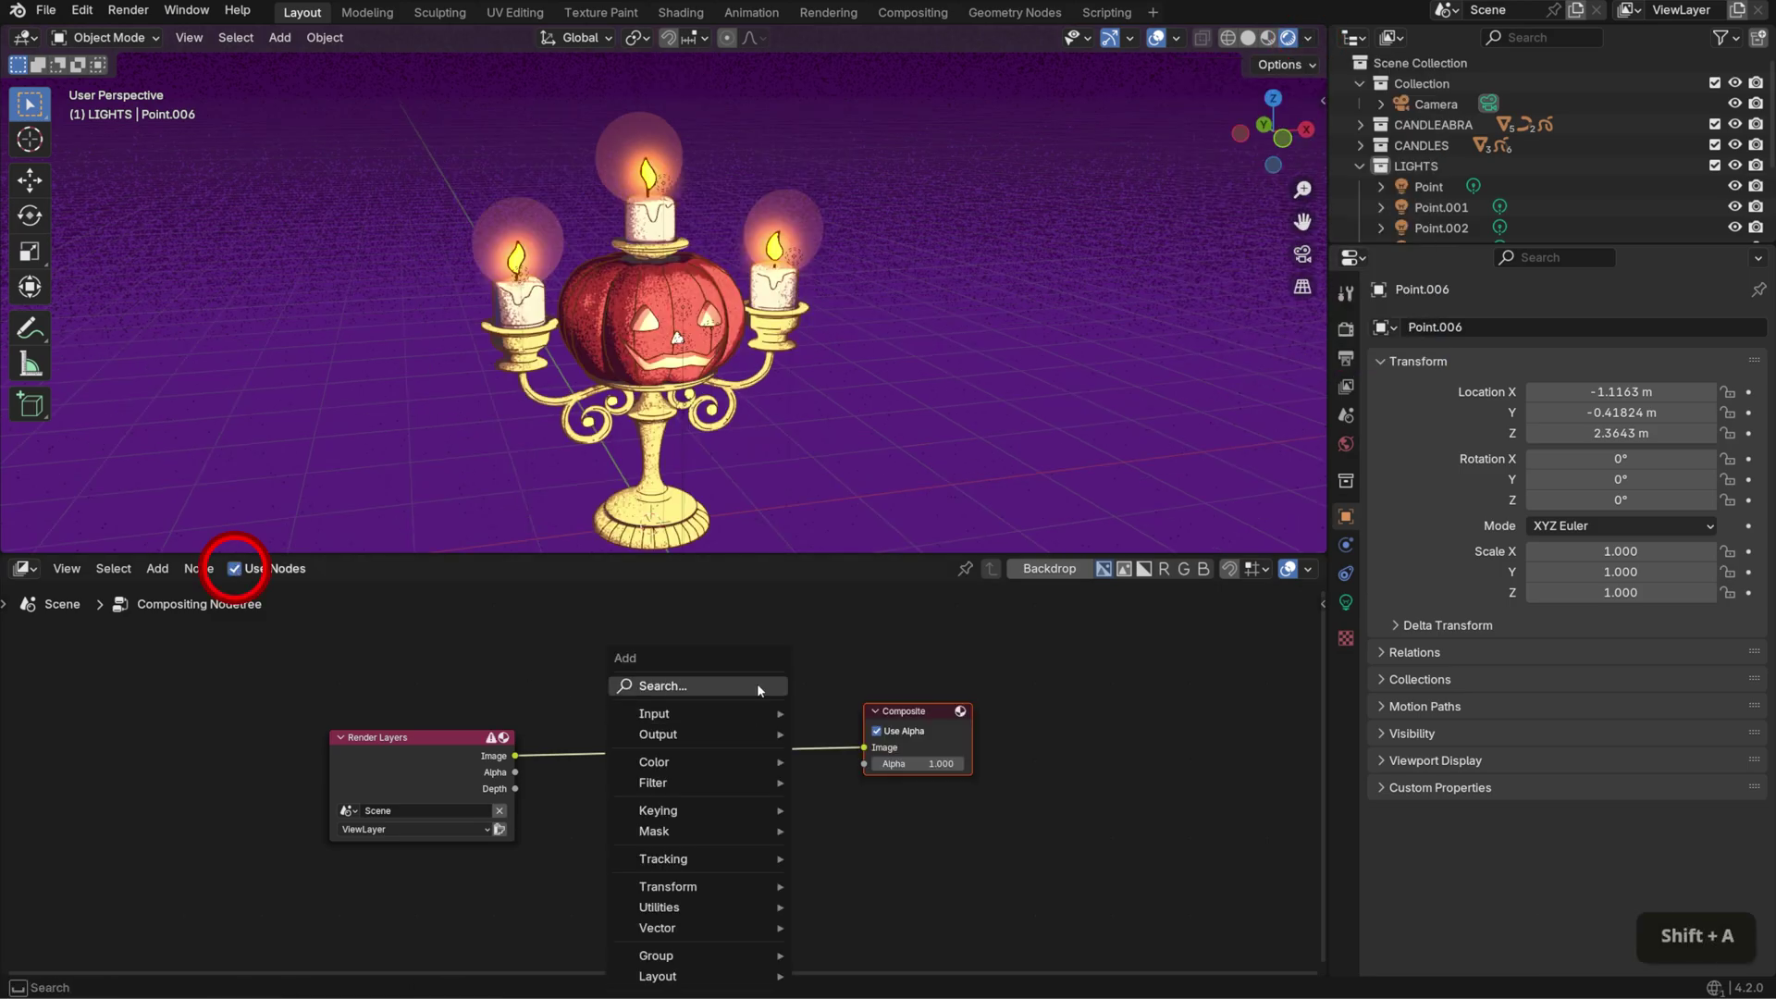
pyautogui.write('g')
pyautogui.press('Return')
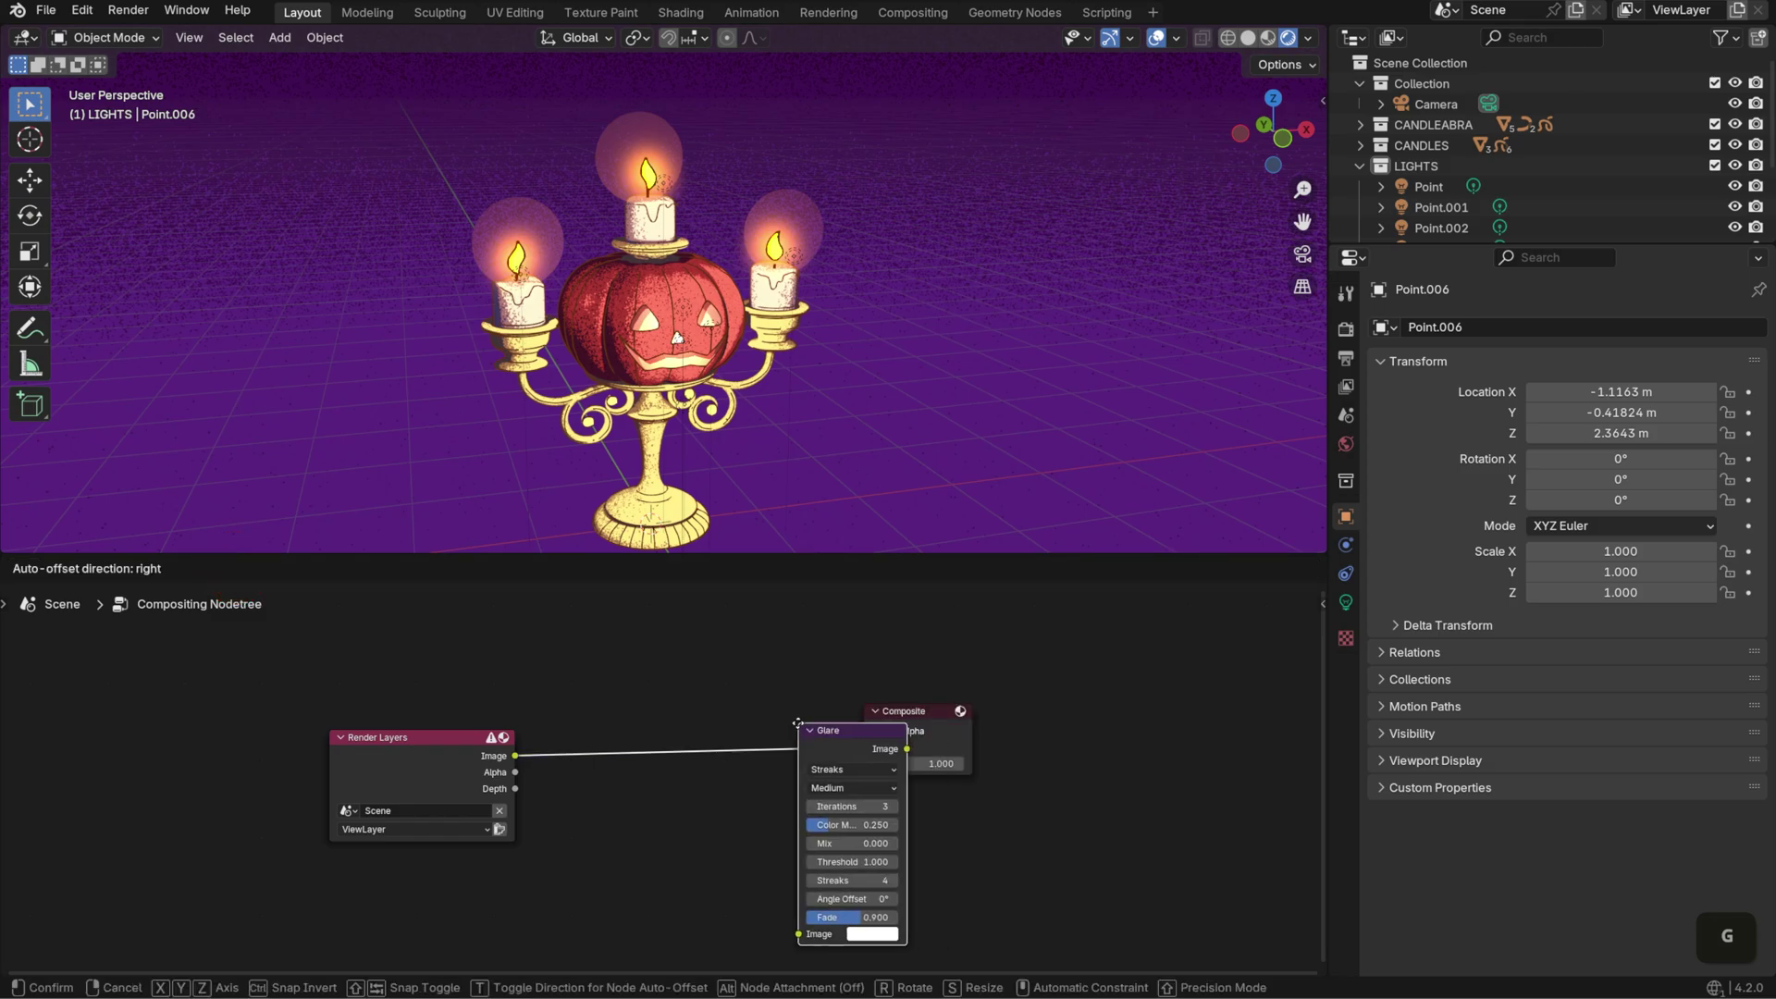
pyautogui.click(672, 720)
pyautogui.press('g')
pyautogui.click(610, 738)
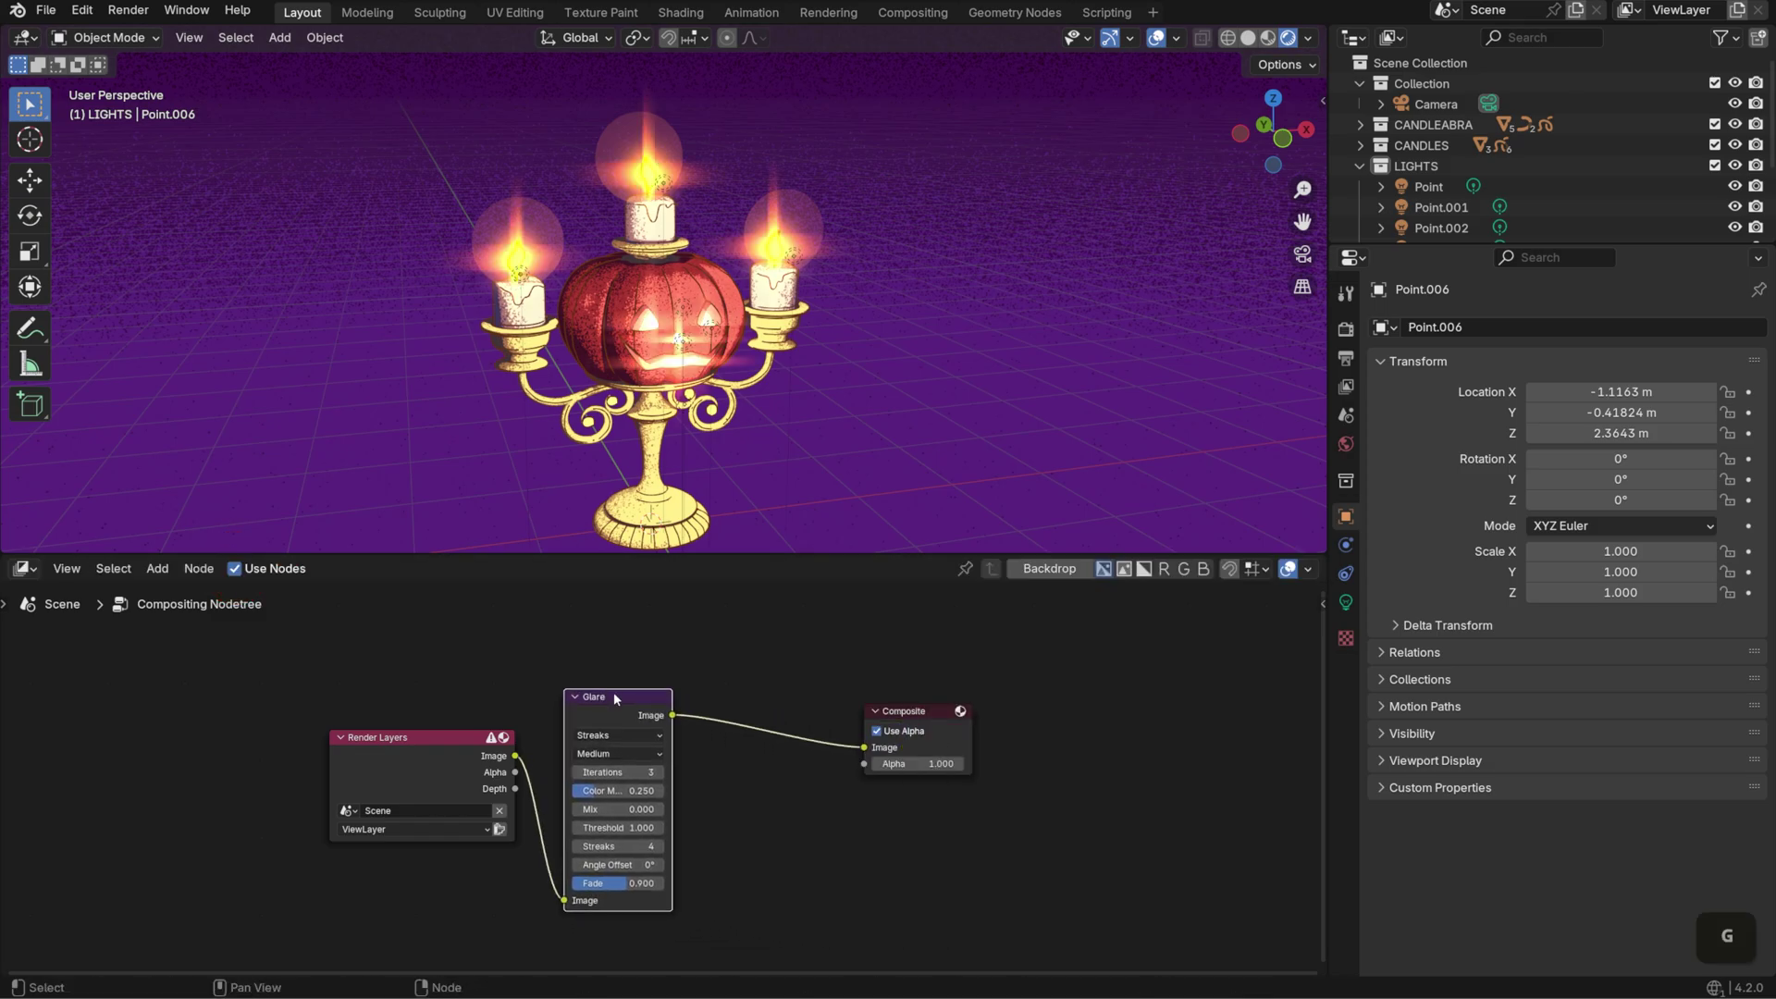
# - Set the glare to Bloom with High quality, threshold 5 and size 9
pyautogui.click(611, 738)
pyautogui.click(607, 767)
pyautogui.scroll(-1, 703, 731)
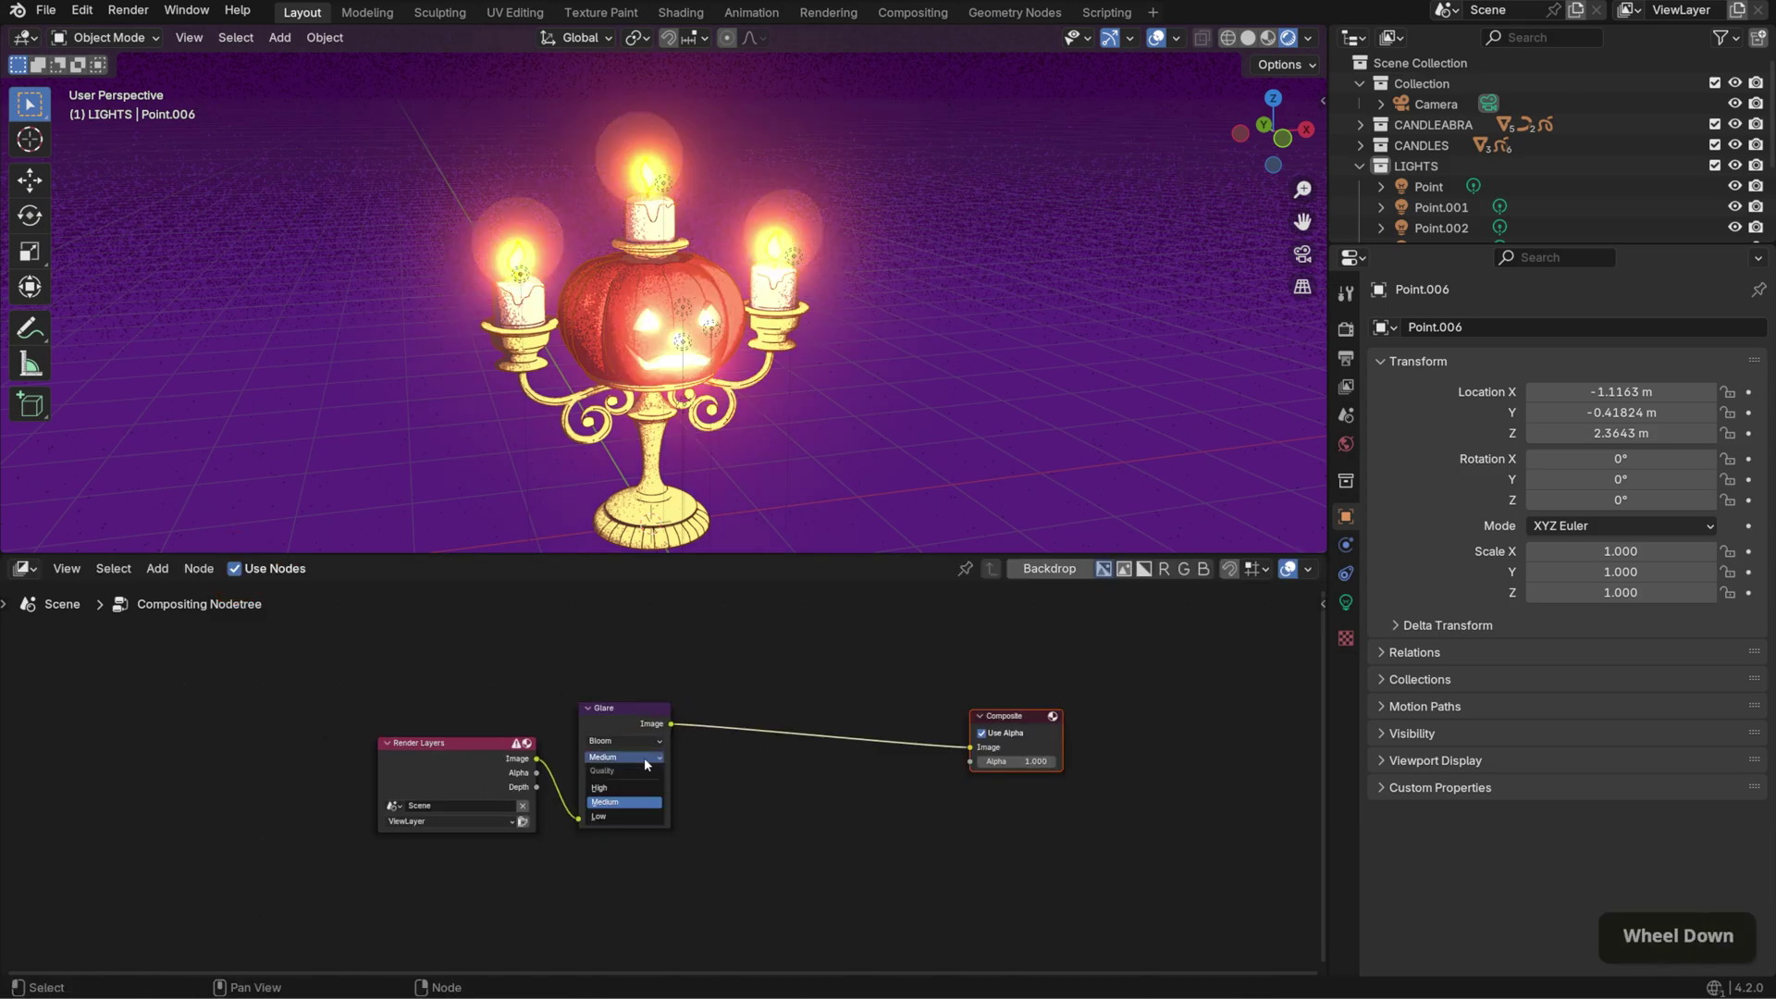
pyautogui.click(638, 757)
pyautogui.click(601, 787)
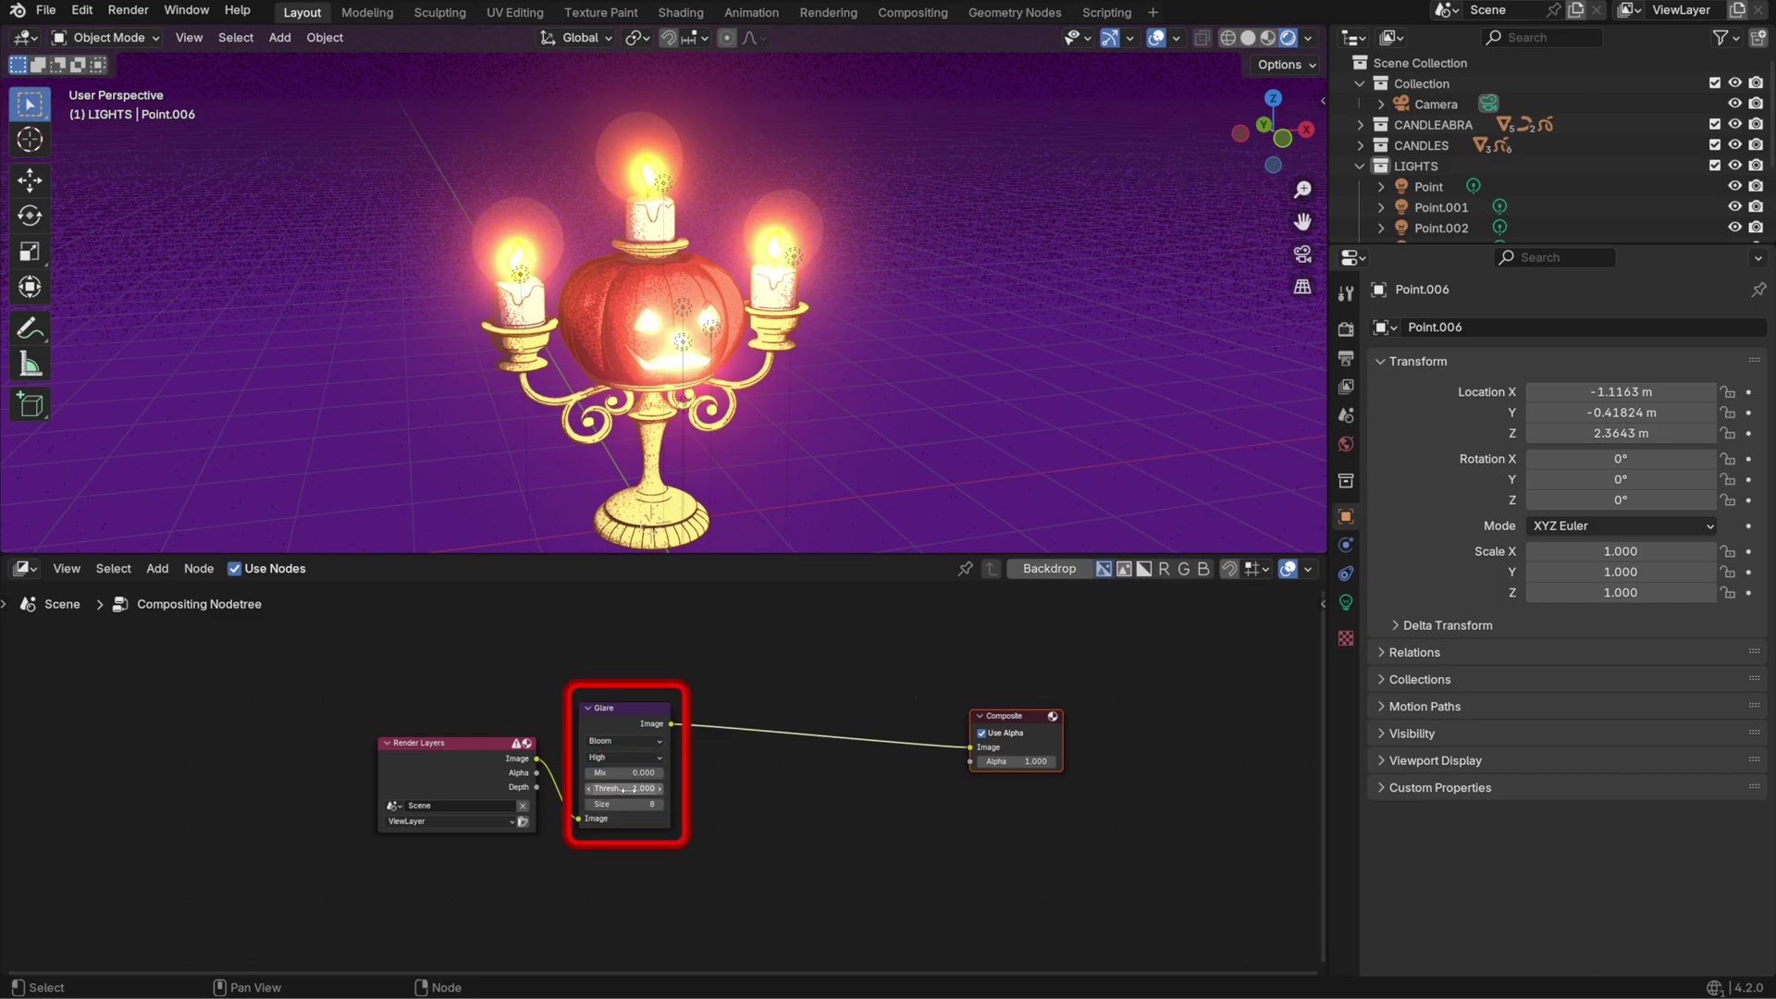
pyautogui.doubleClick(626, 788)
pyautogui.write('5')
pyautogui.press('Tab')
pyautogui.write('9')
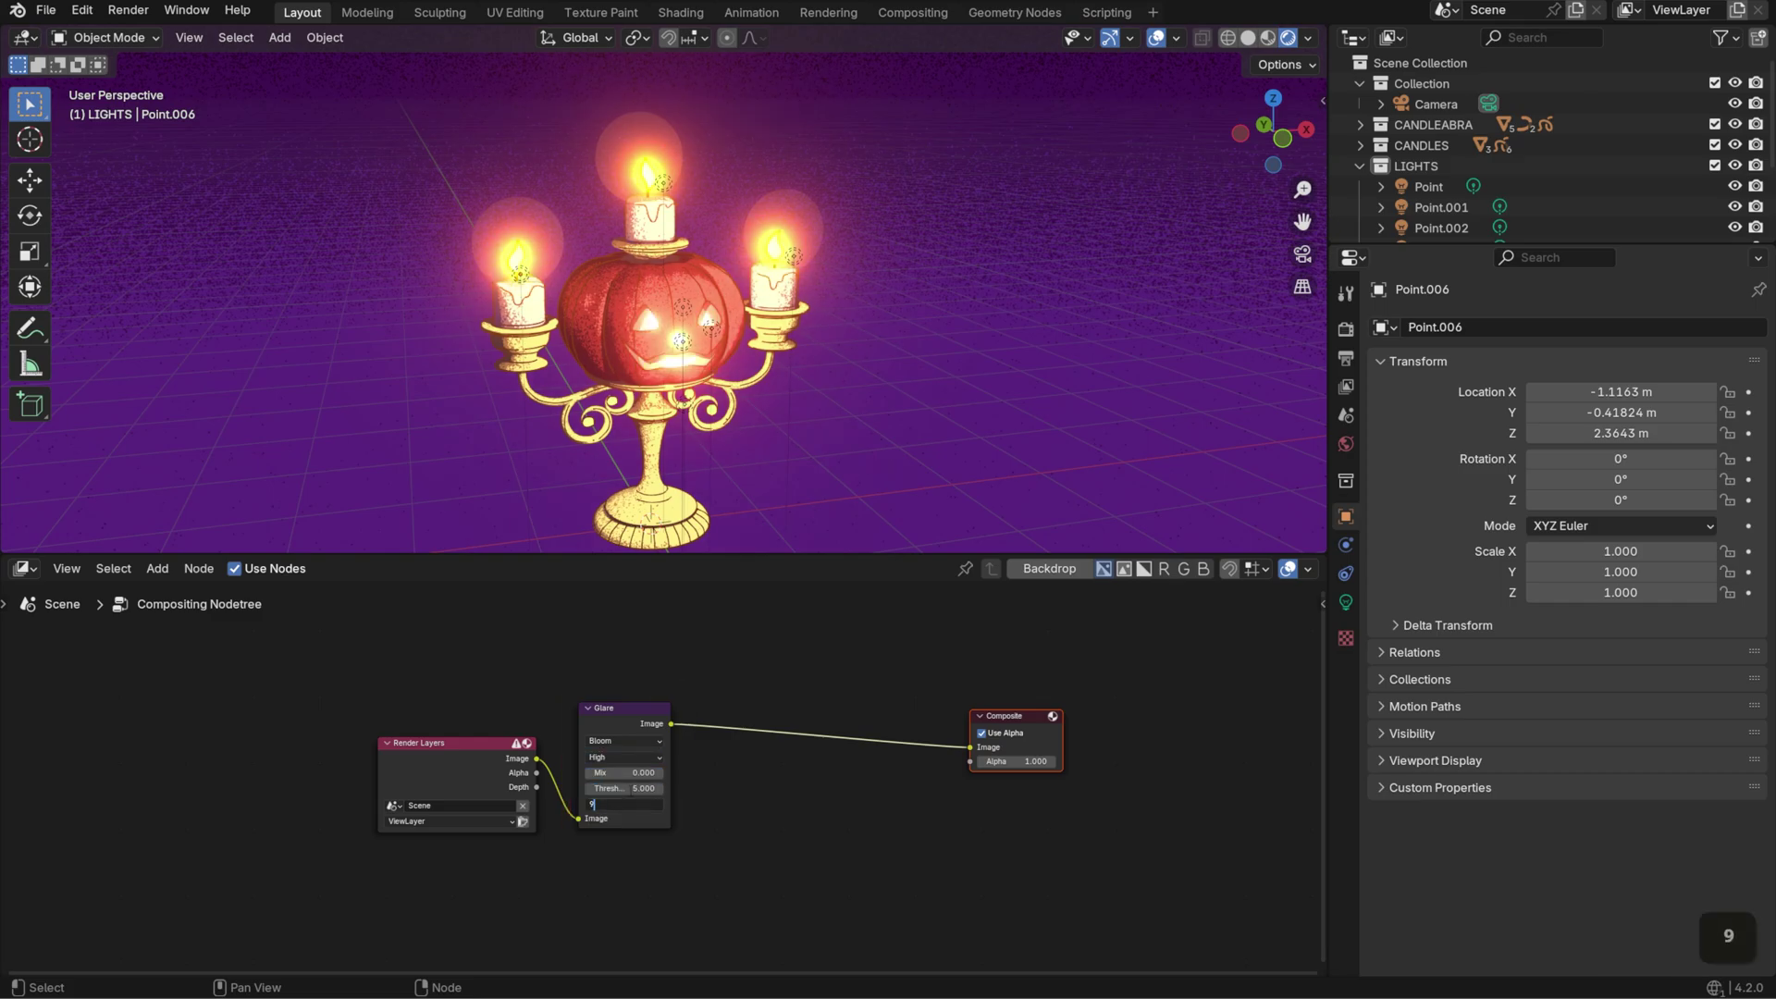
pyautogui.press('Return')
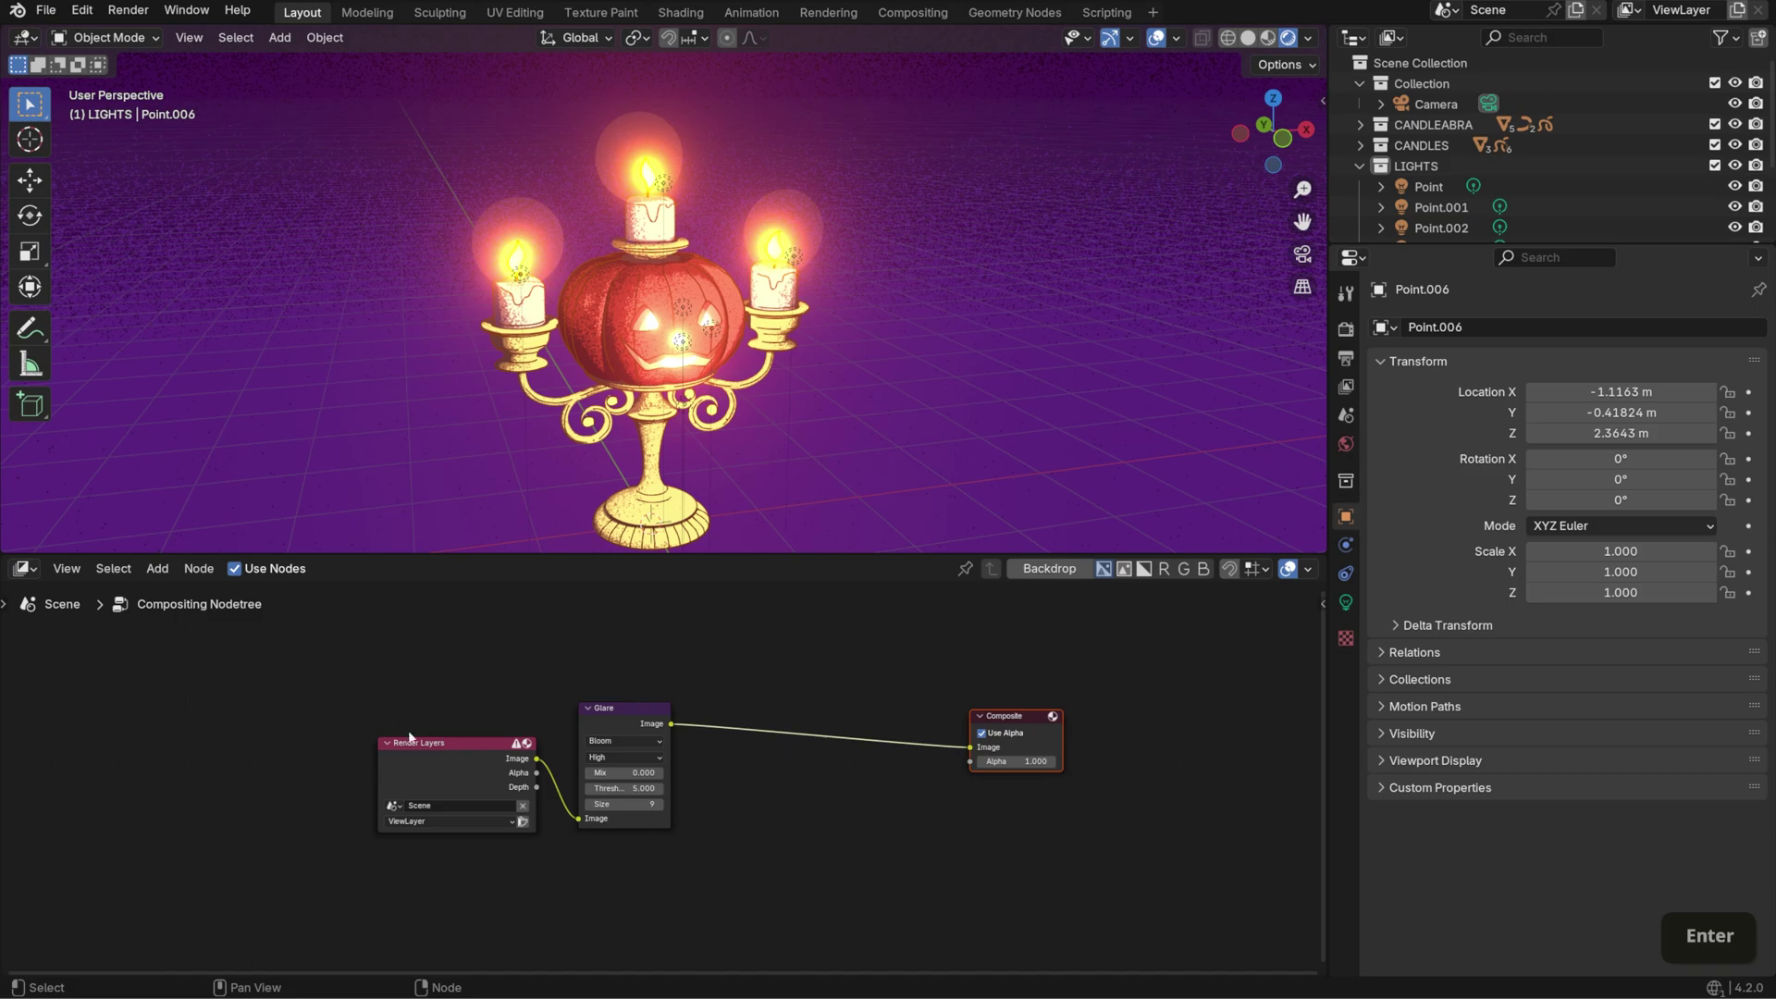
pyautogui.moveTo(373, 695); pyautogui.dragTo(640, 849)
# - Duplicate the Glare node as a Streaks glare fed by the Render Layers image
pyautogui.press('g')
pyautogui.click(592, 902)
pyautogui.hotkey('shift', 'd')
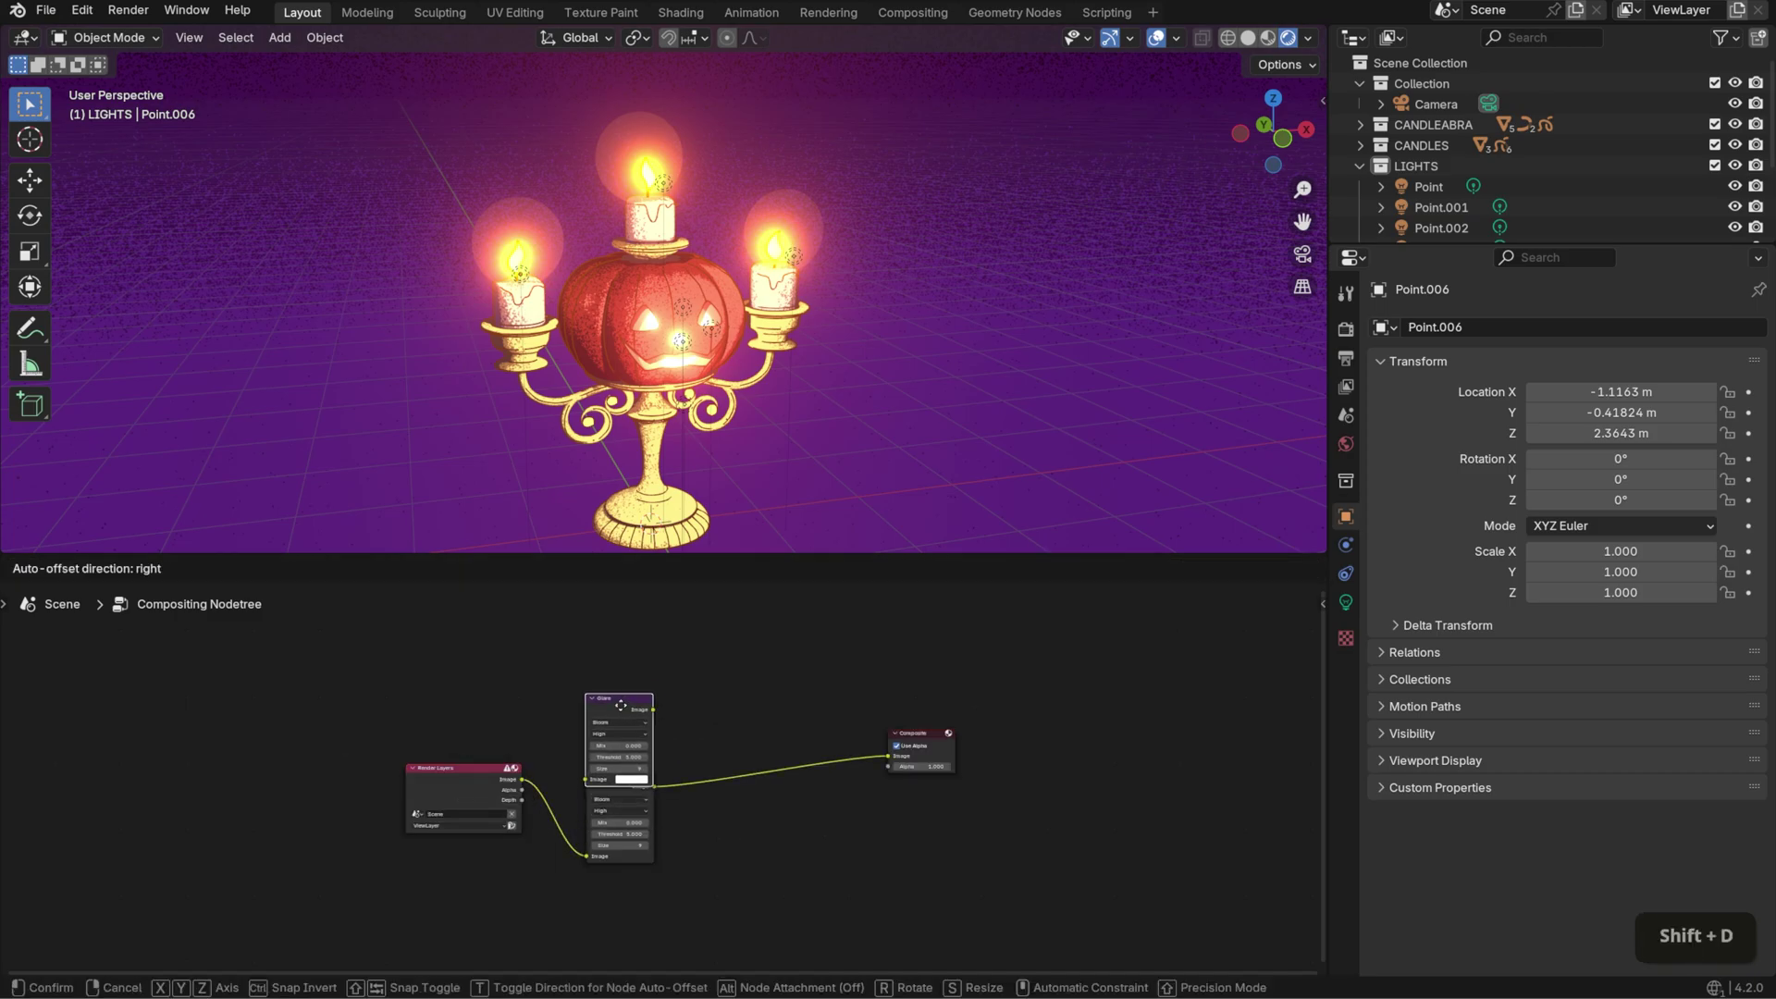
pyautogui.click(618, 658)
pyautogui.click(618, 654)
pyautogui.click(607, 713)
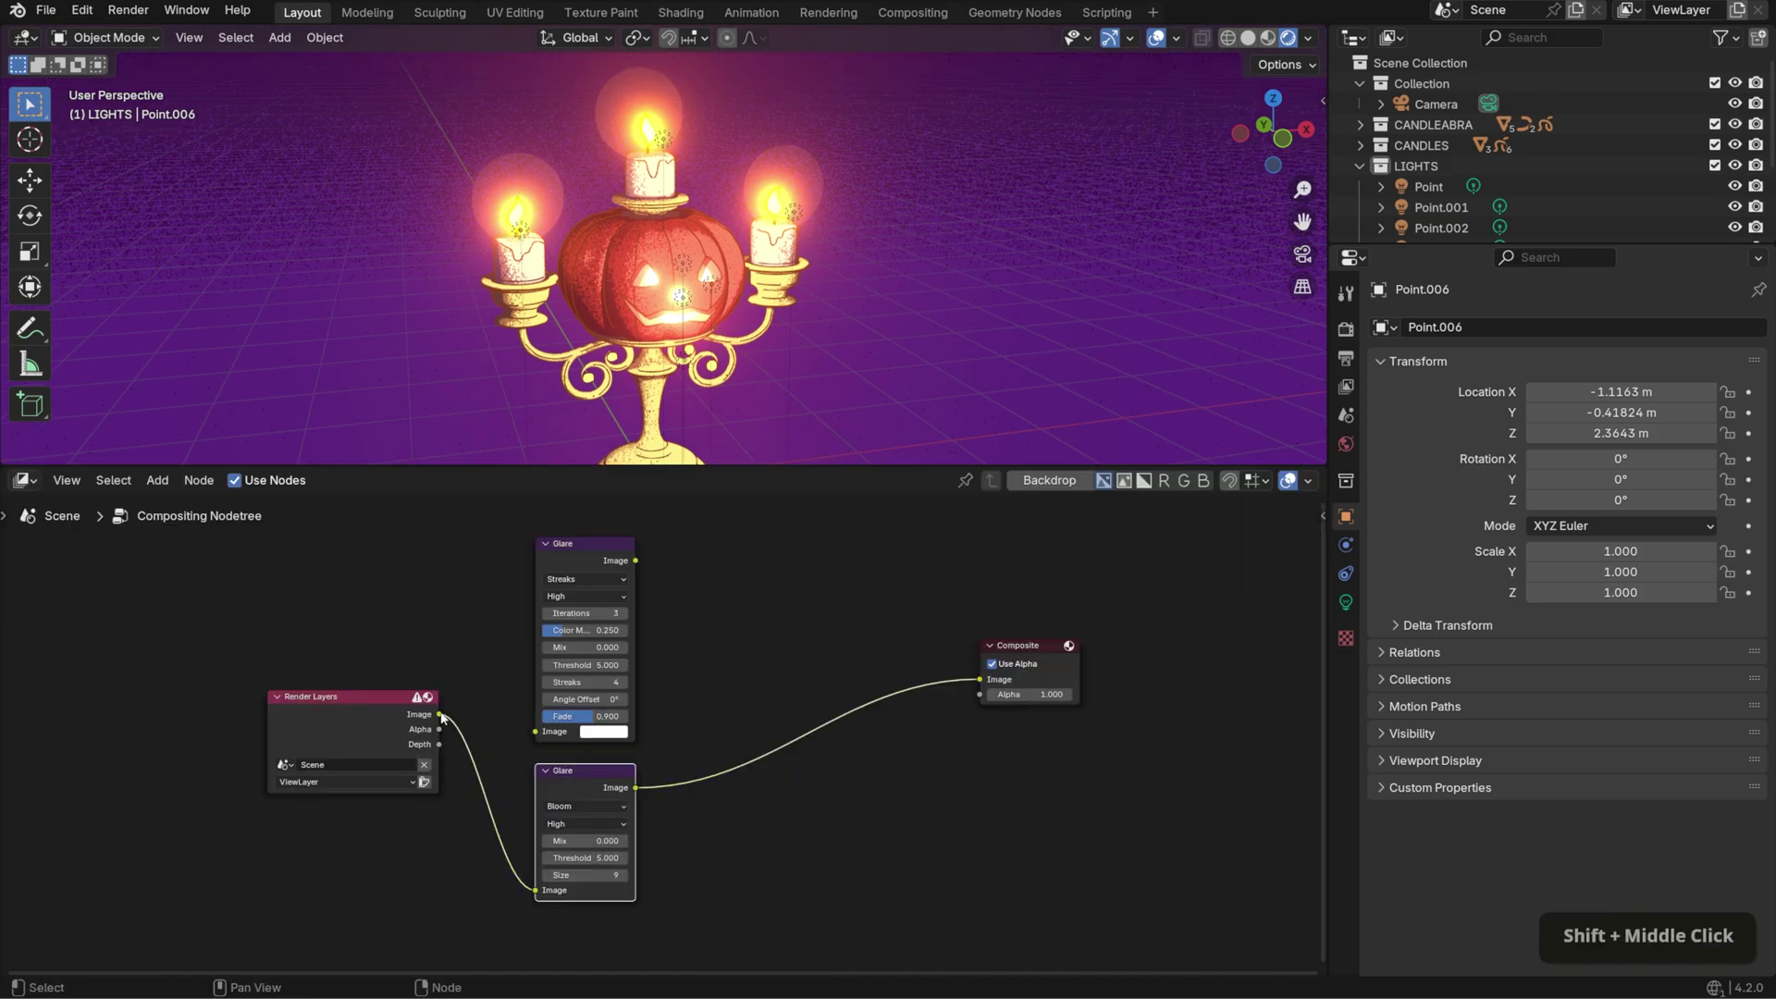
pyautogui.moveTo(439, 714); pyautogui.dragTo(487, 673)
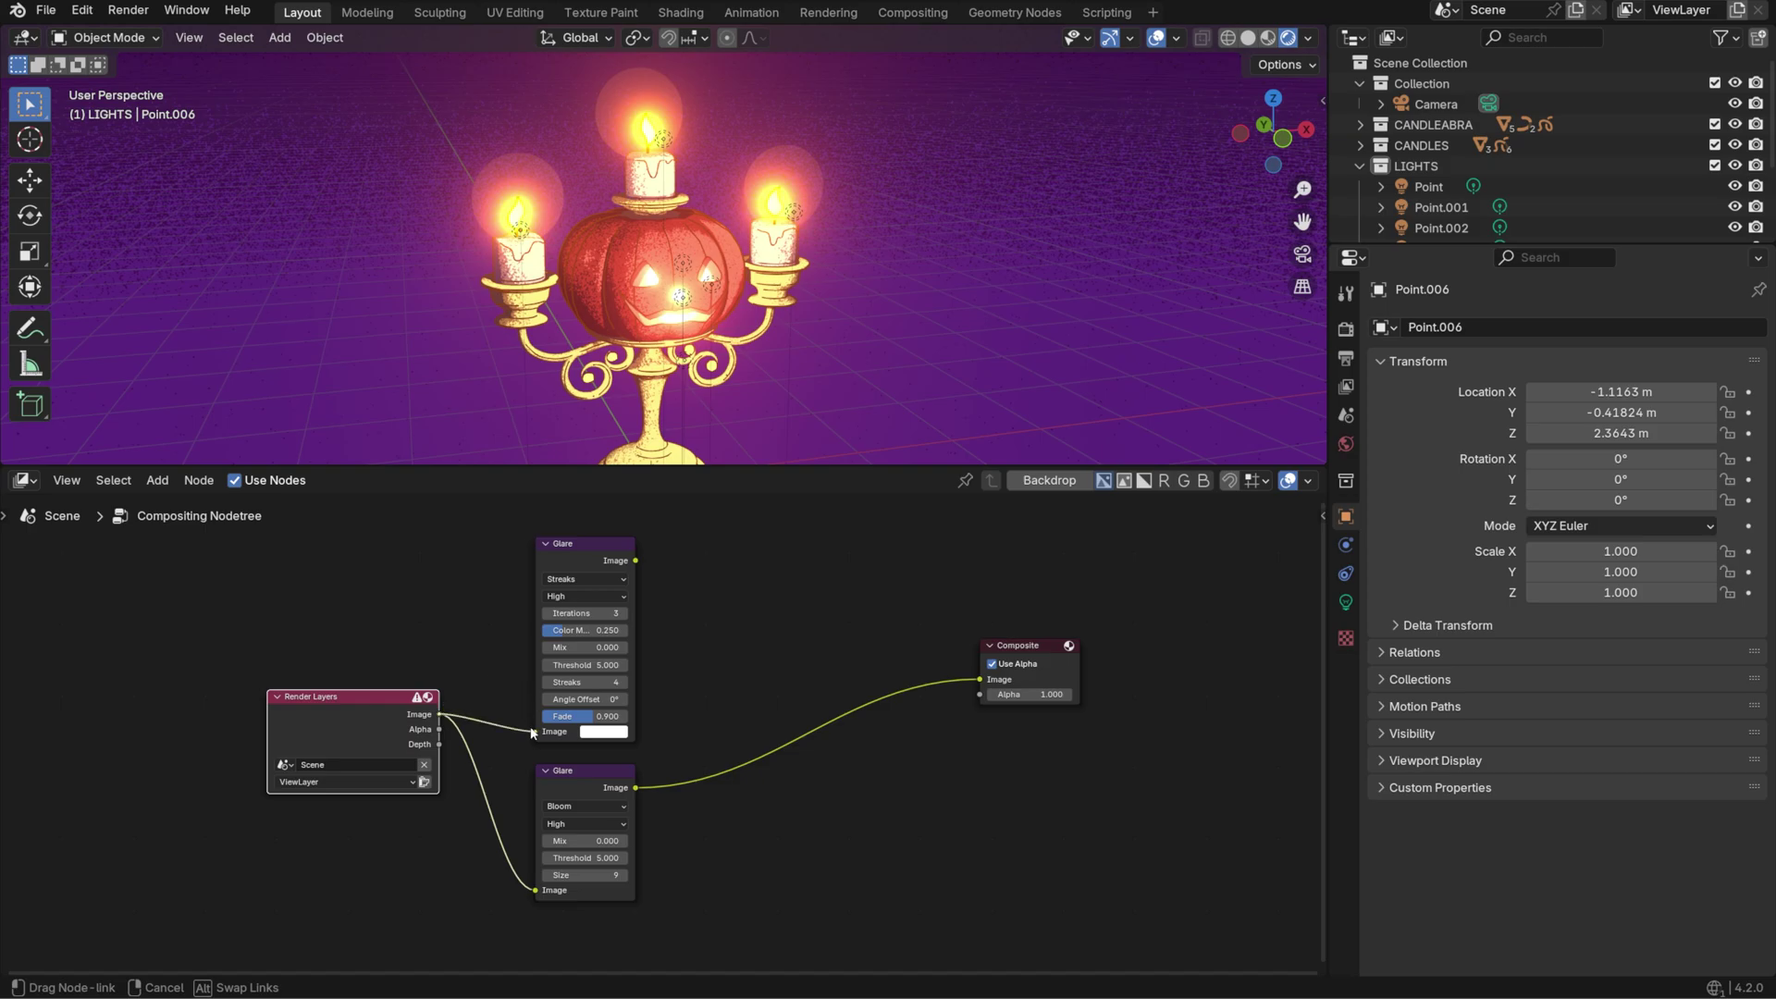
pyautogui.moveTo(532, 733); pyautogui.dragTo(535, 735)
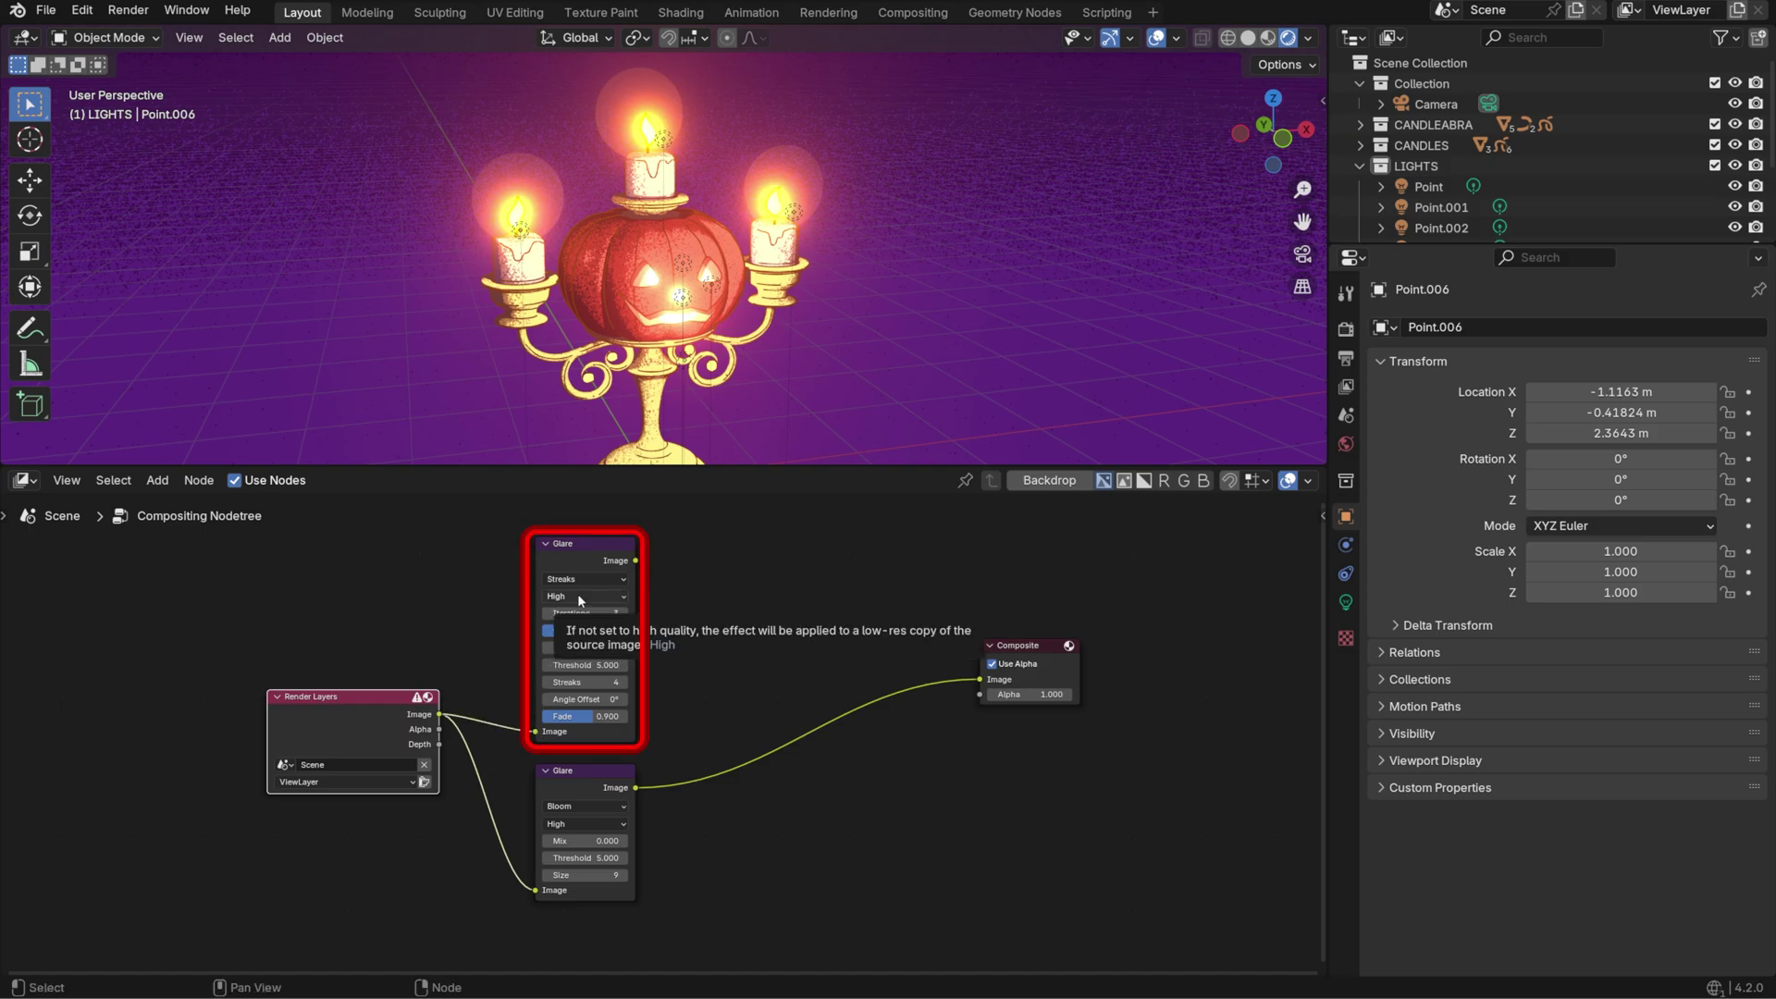
# - Give the Streaks glare 5 iterations, threshold 3 and a 45° angle offset
pyautogui.click(592, 612)
pyautogui.write('5')
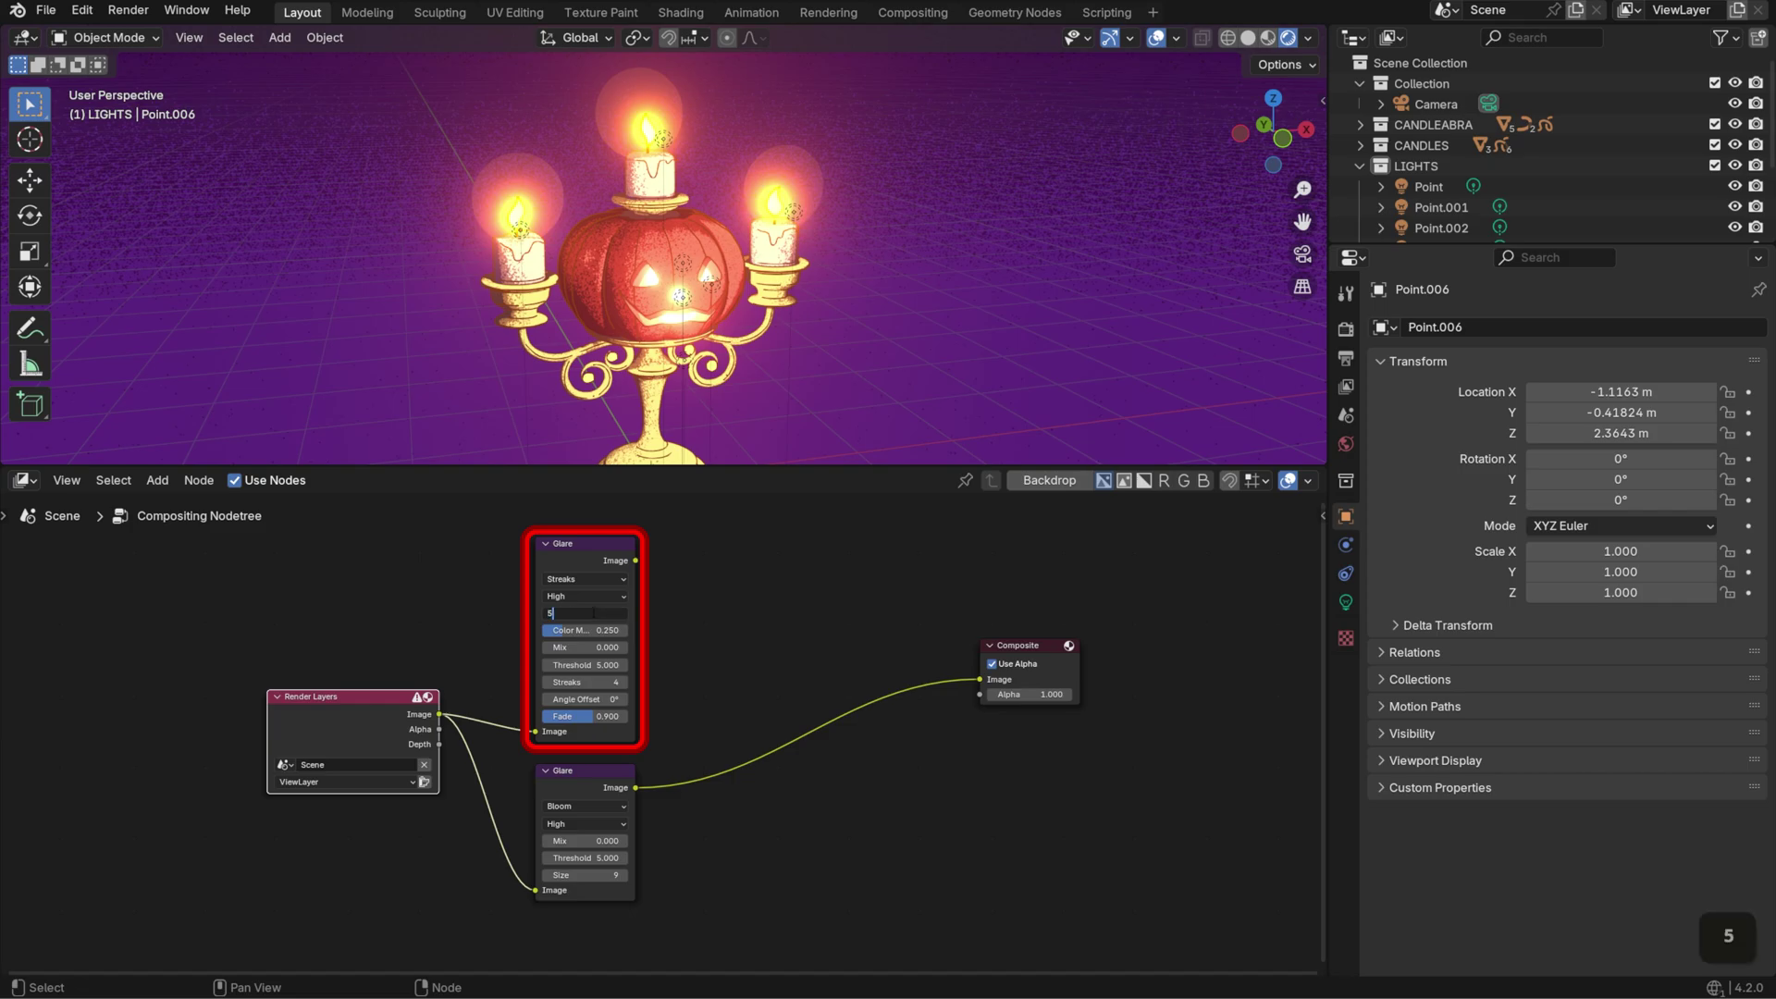
pyautogui.press('Tab')
pyautogui.press('Tab')
pyautogui.press('Tab')
pyautogui.write('3')
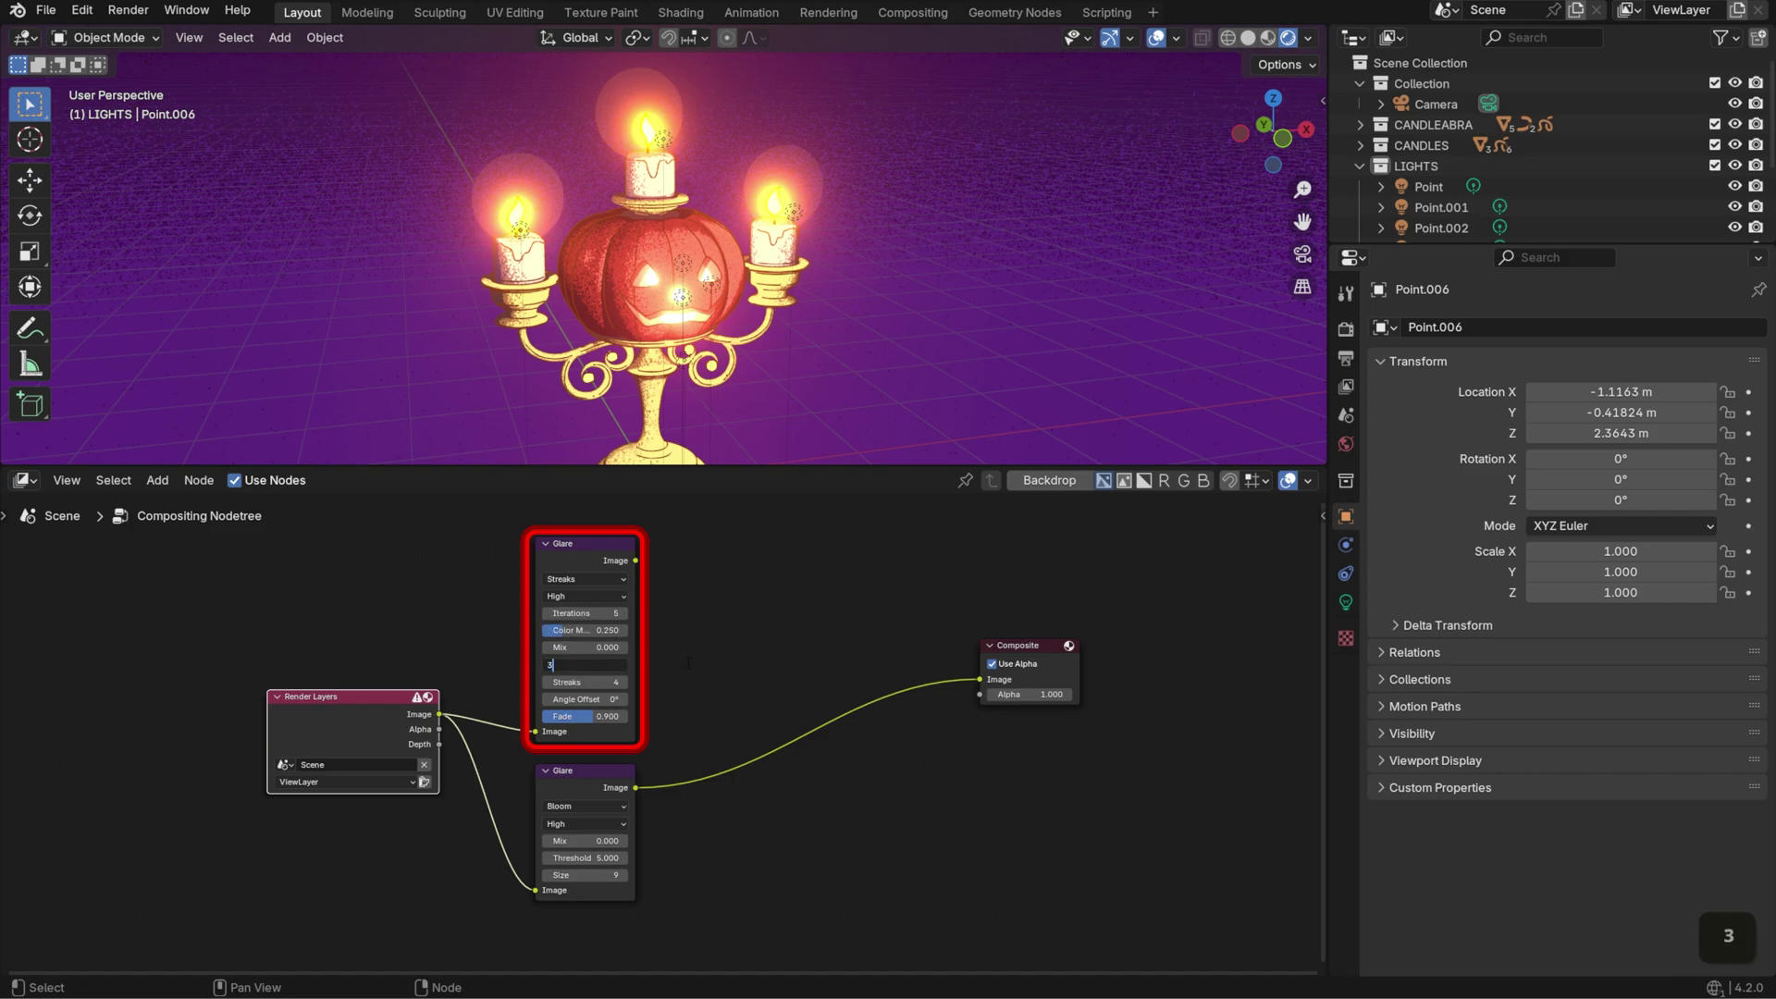
pyautogui.click(592, 699)
pyautogui.write('45')
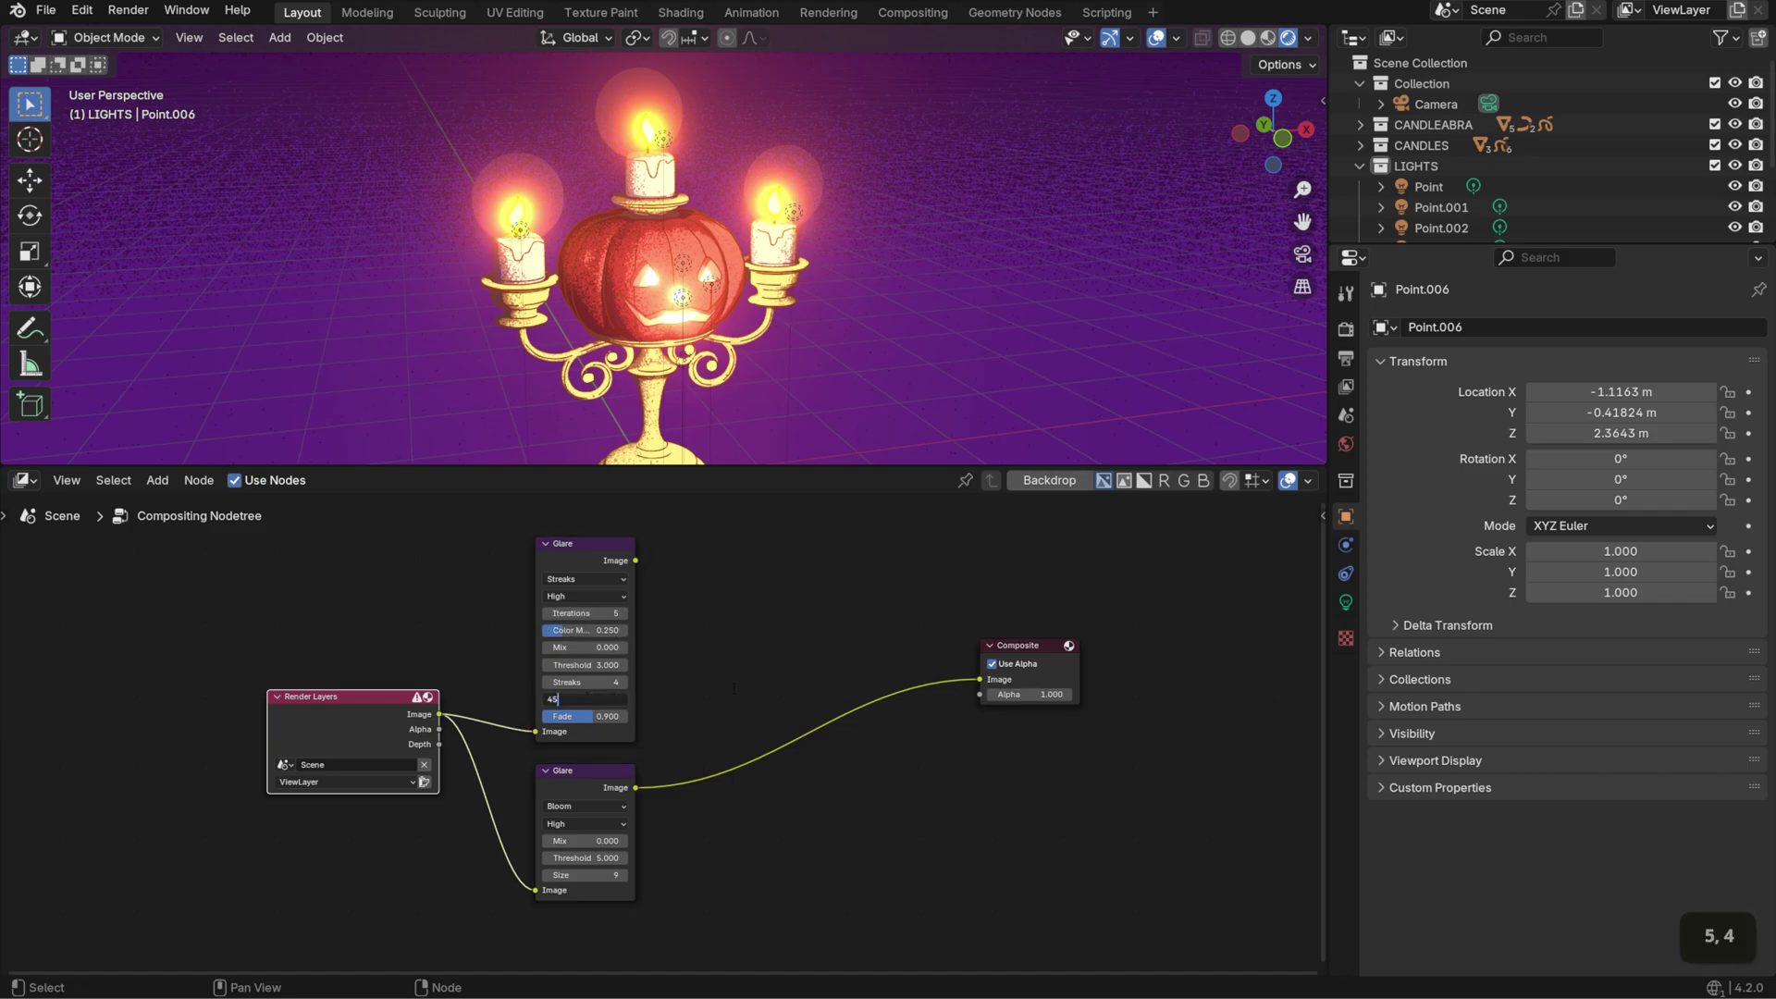
pyautogui.press('Return')
# - Set the Bloom glare's mix value to 1
pyautogui.write('5')
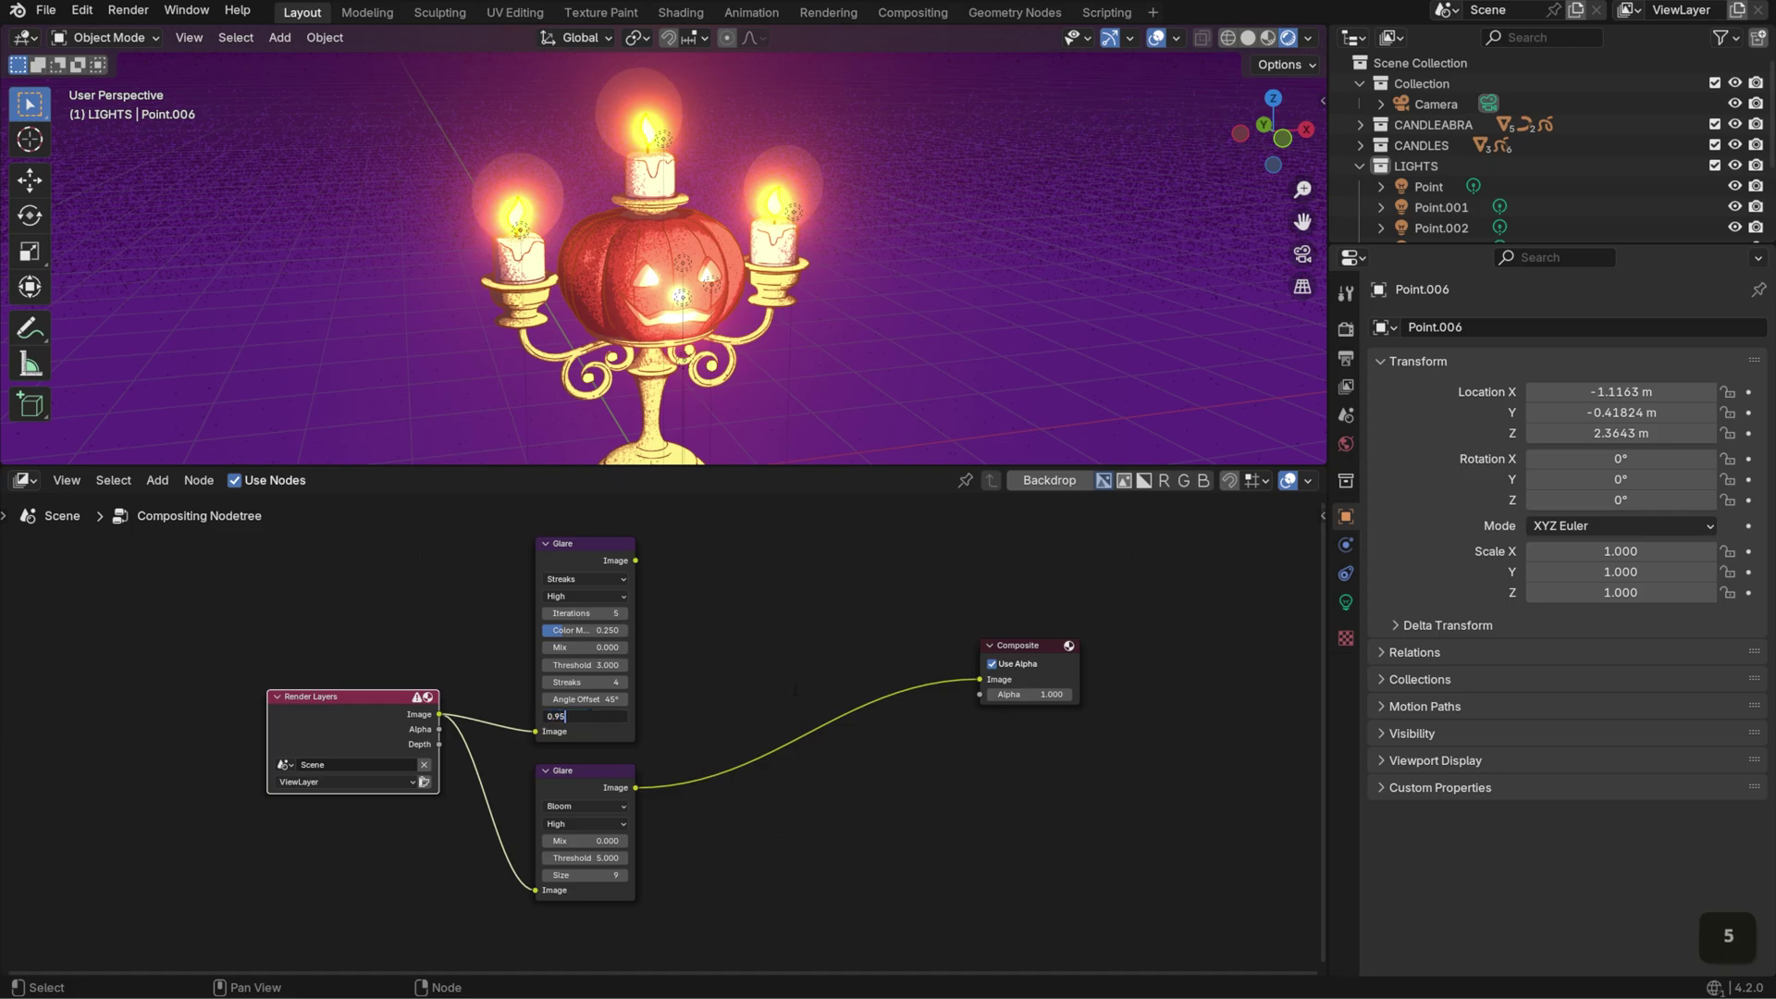
pyautogui.scroll(-2, 794, 697)
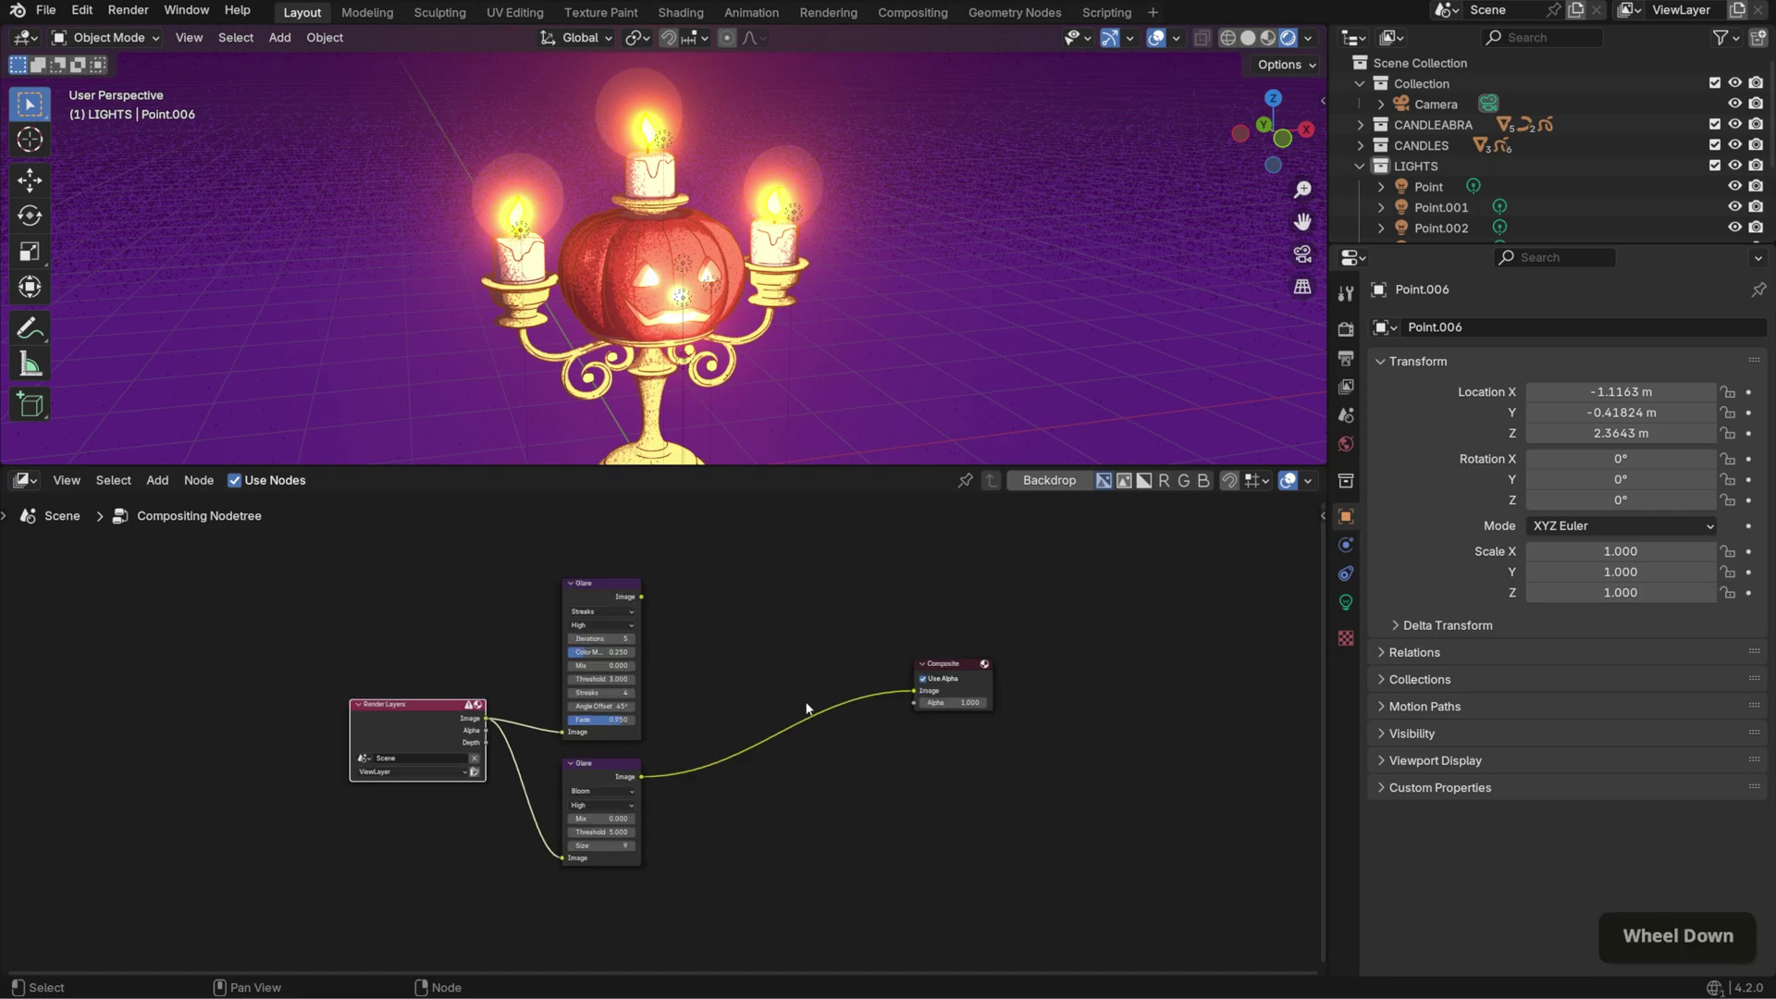
pyautogui.write('1')
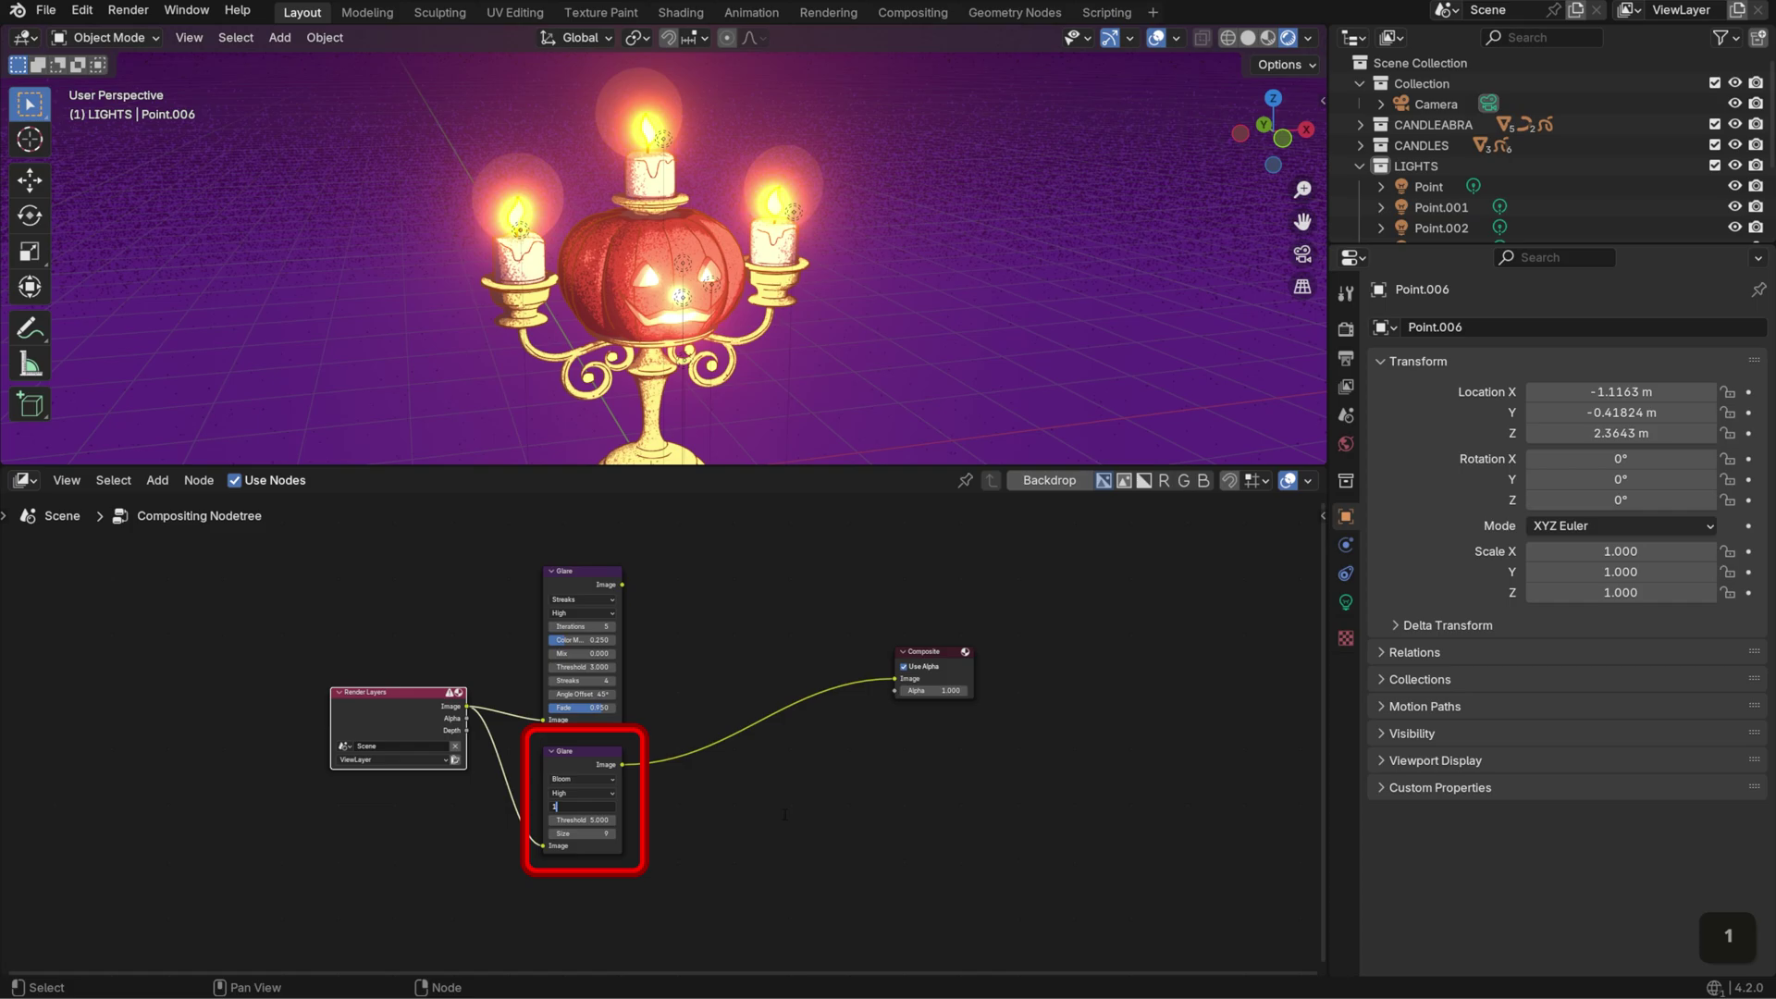
pyautogui.press('Return')
# - Insert an Add-mode Mix node before Composite, fed by both Bloom and Streaks glares
pyautogui.hotkey('shift', 'a')
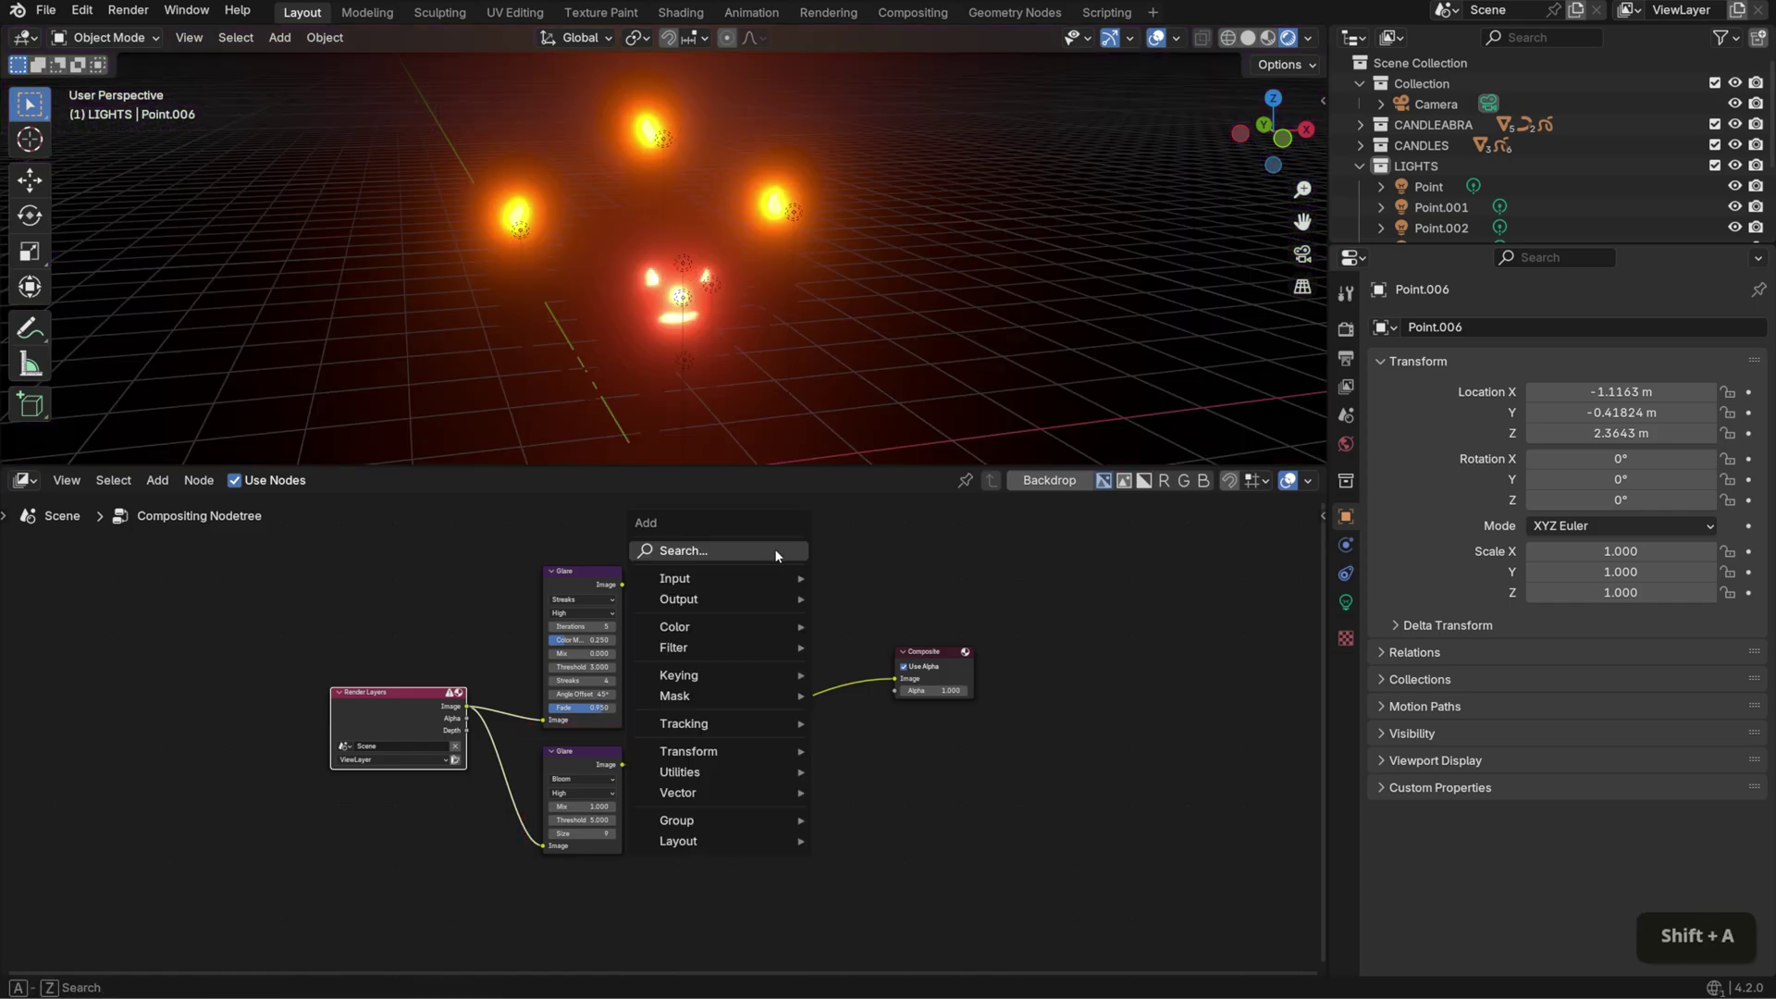
pyautogui.click(774, 548)
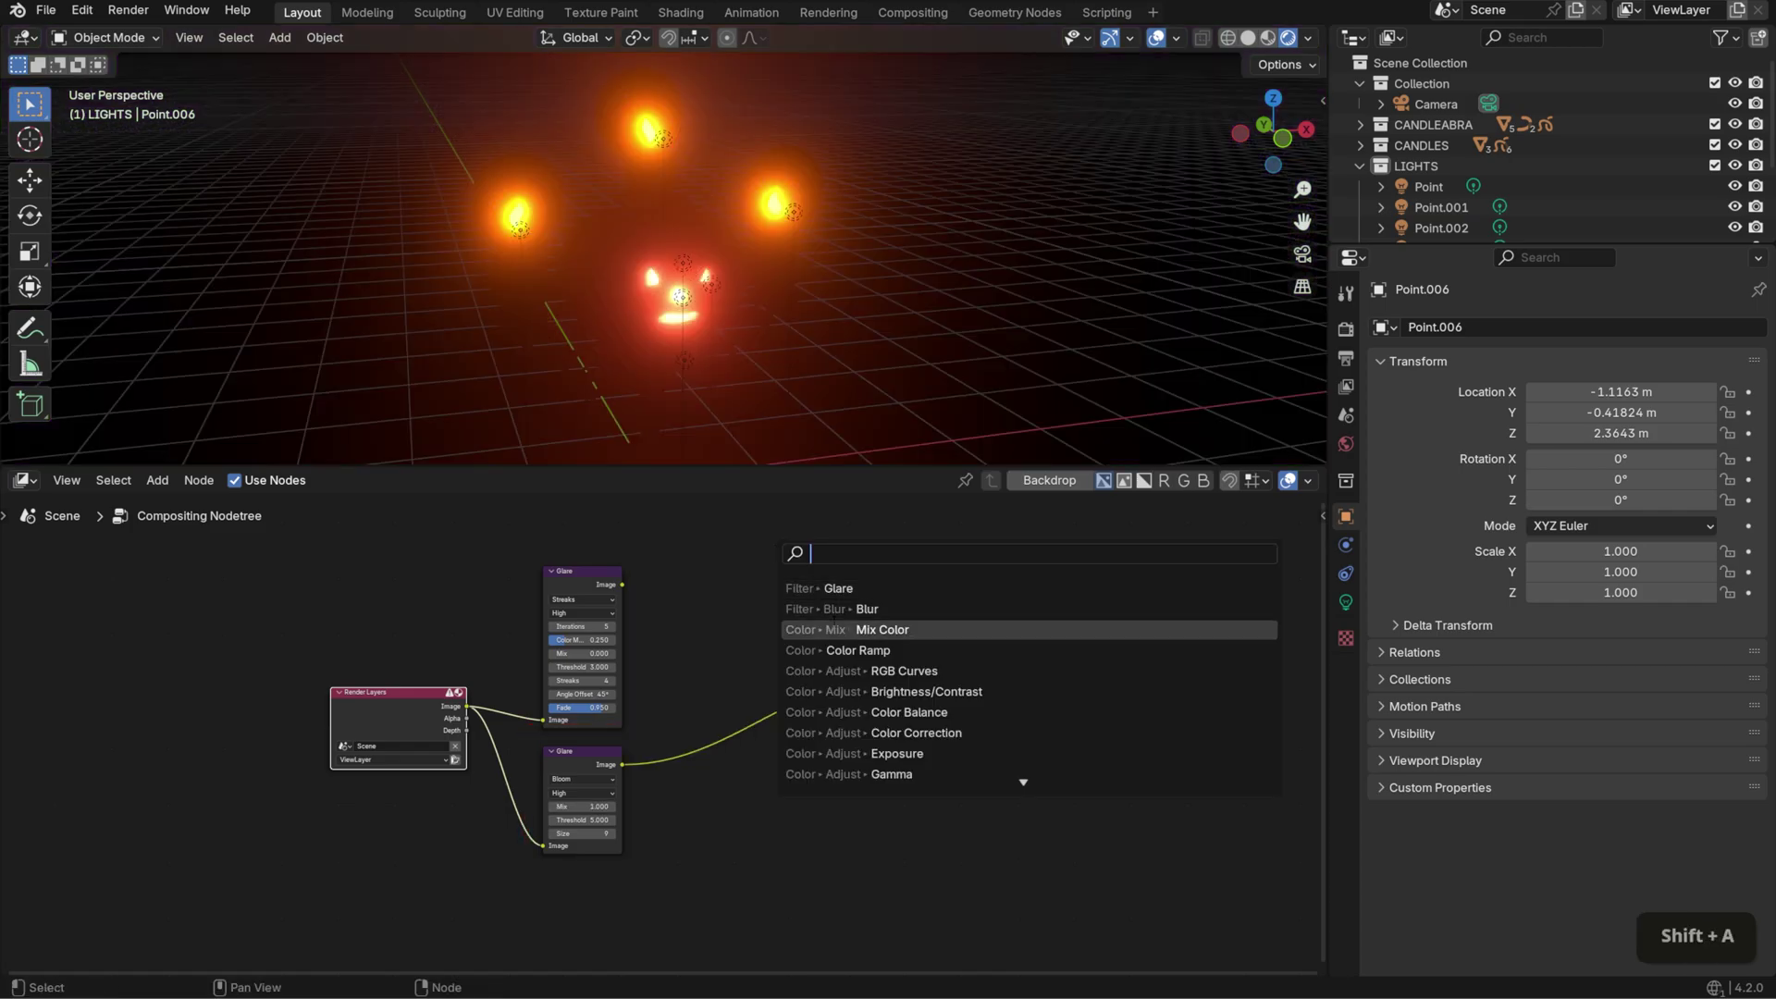
pyautogui.click(786, 629)
pyautogui.click(784, 625)
pyautogui.click(819, 657)
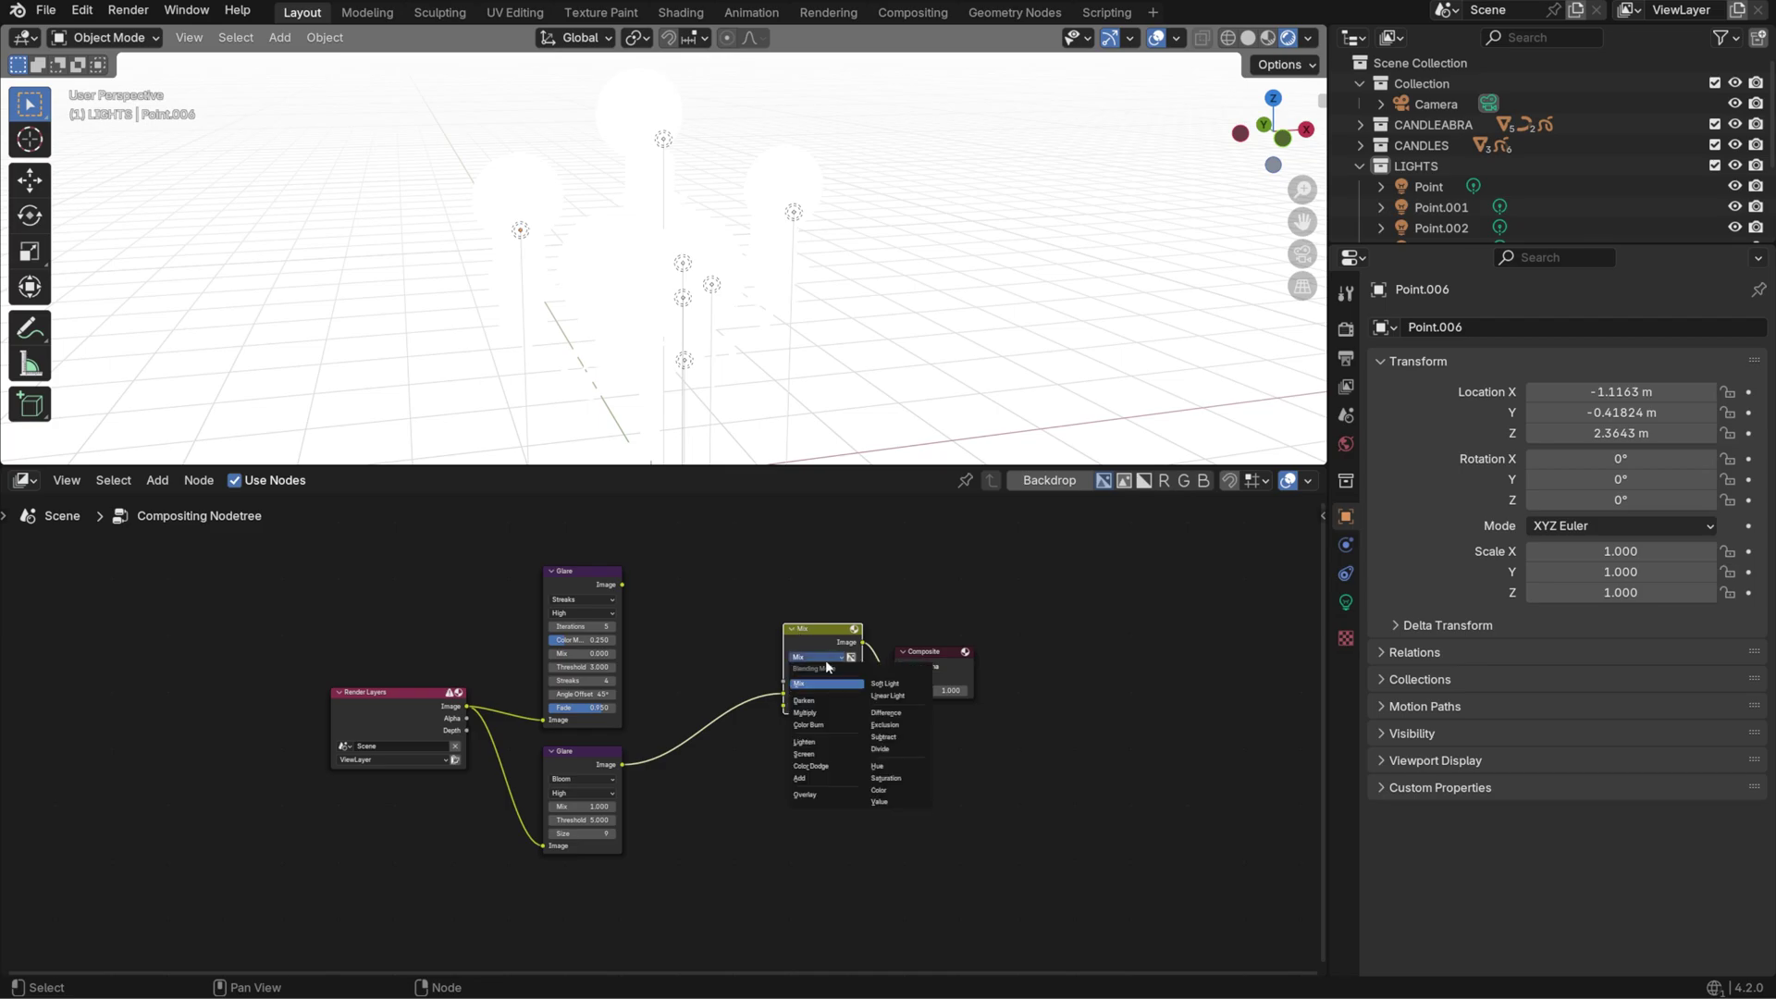
pyautogui.click(813, 780)
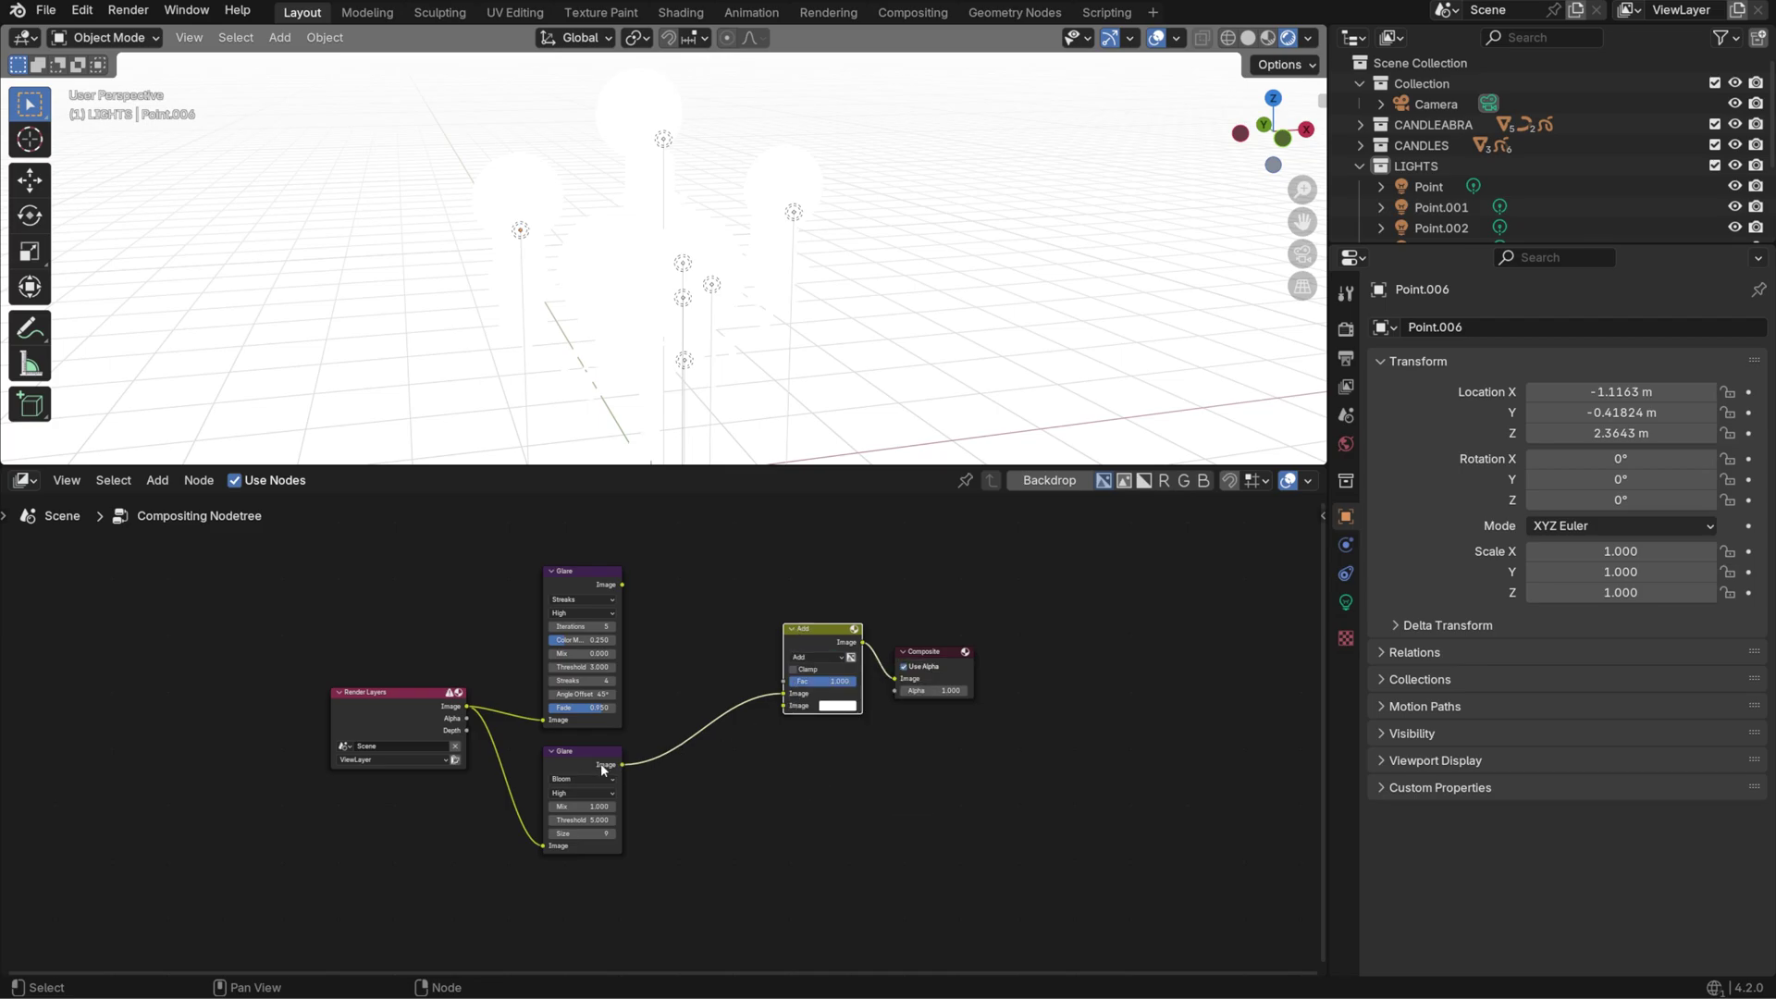
pyautogui.moveTo(622, 763); pyautogui.dragTo(784, 706)
pyautogui.moveTo(622, 584); pyautogui.dragTo(804, 681)
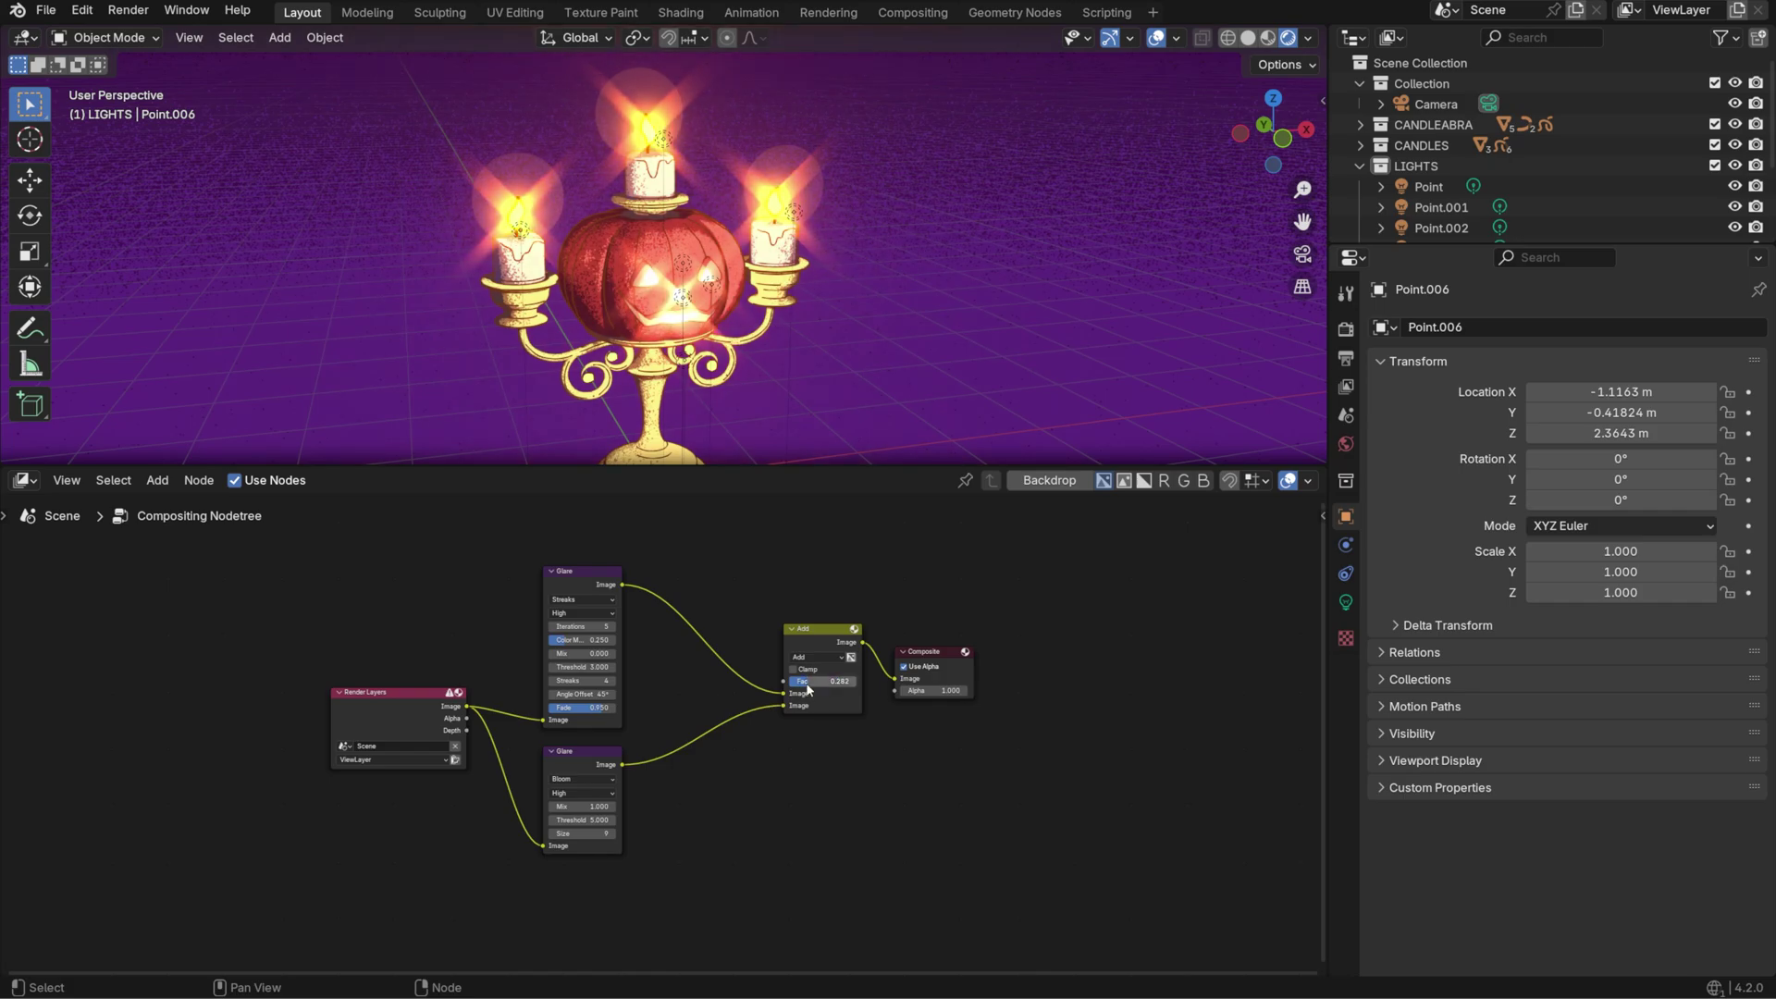
pyautogui.scroll(-1, 1563, 879)
# - Insert a 25 × 25 Blur node between the Bloom glare and the Add node
pyautogui.hotkey('shift', 'a')
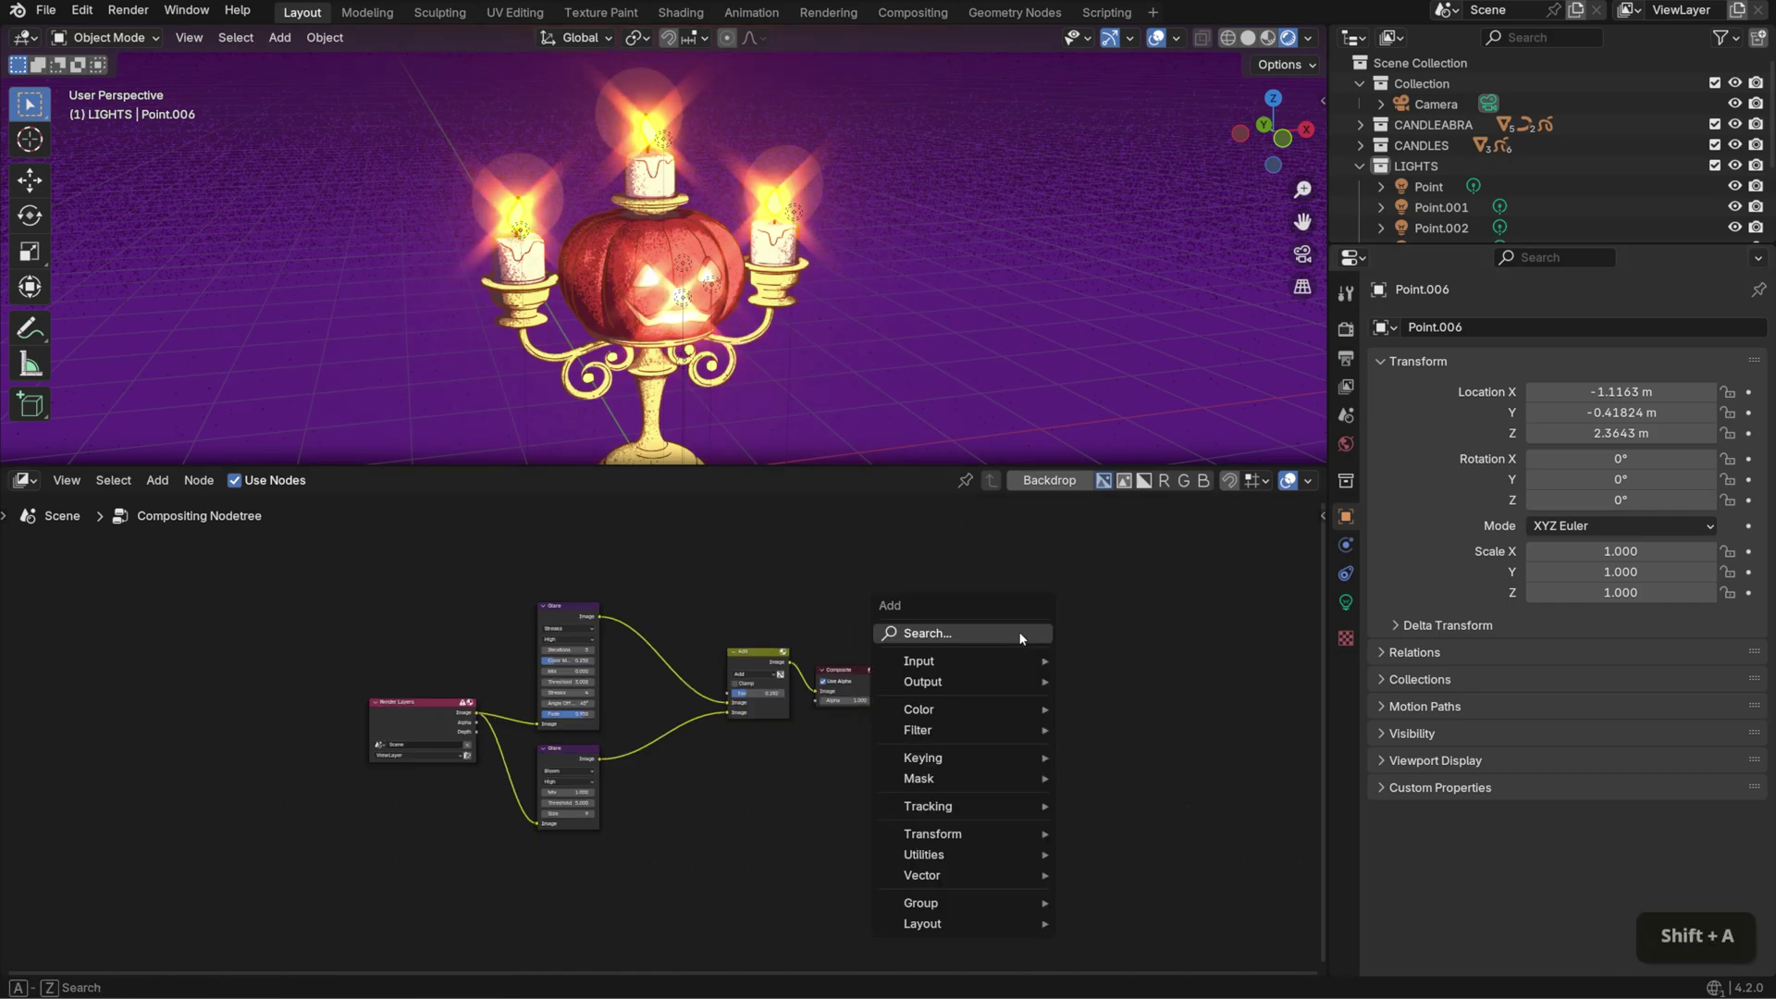
pyautogui.write('blur')
pyautogui.press('Return')
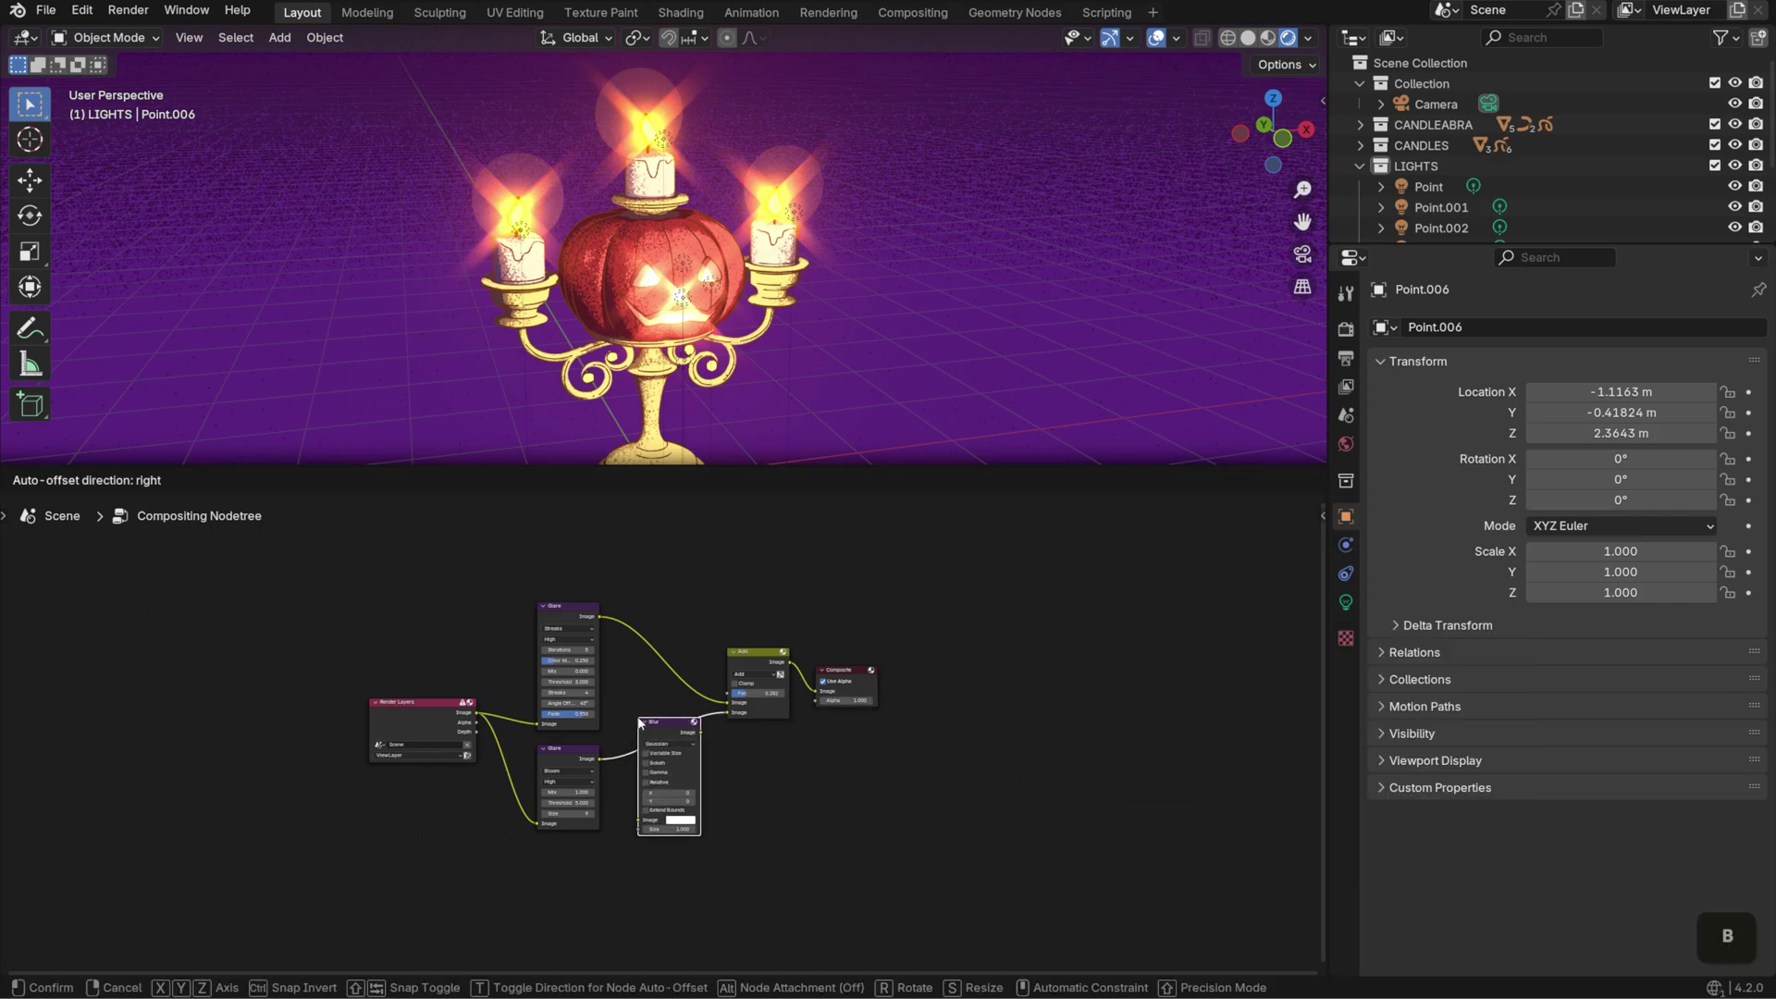
pyautogui.click(696, 805)
pyautogui.scroll(1, 700, 811)
pyautogui.moveTo(676, 814); pyautogui.dragTo(676, 825)
pyautogui.write('25')
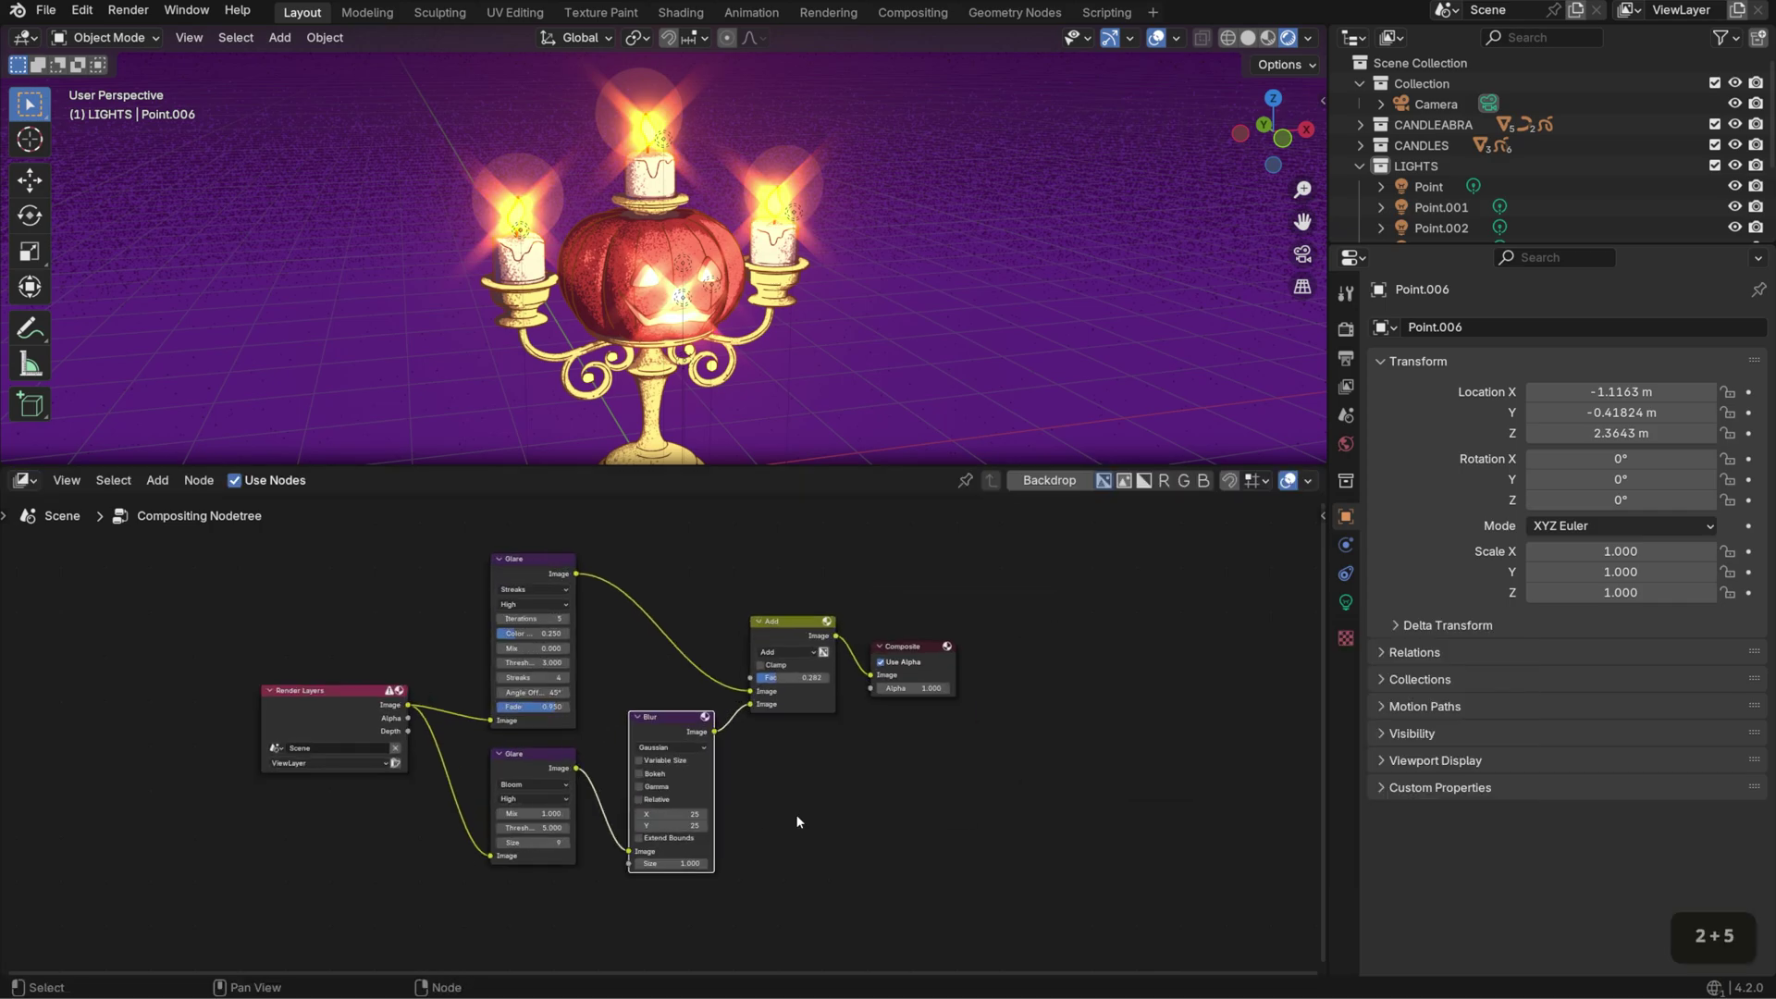
# - Shift the Add and Composite nodes right and duplicate the Add node
pyautogui.moveTo(777, 581); pyautogui.dragTo(983, 753)
pyautogui.press('g')
pyautogui.click(1190, 739)
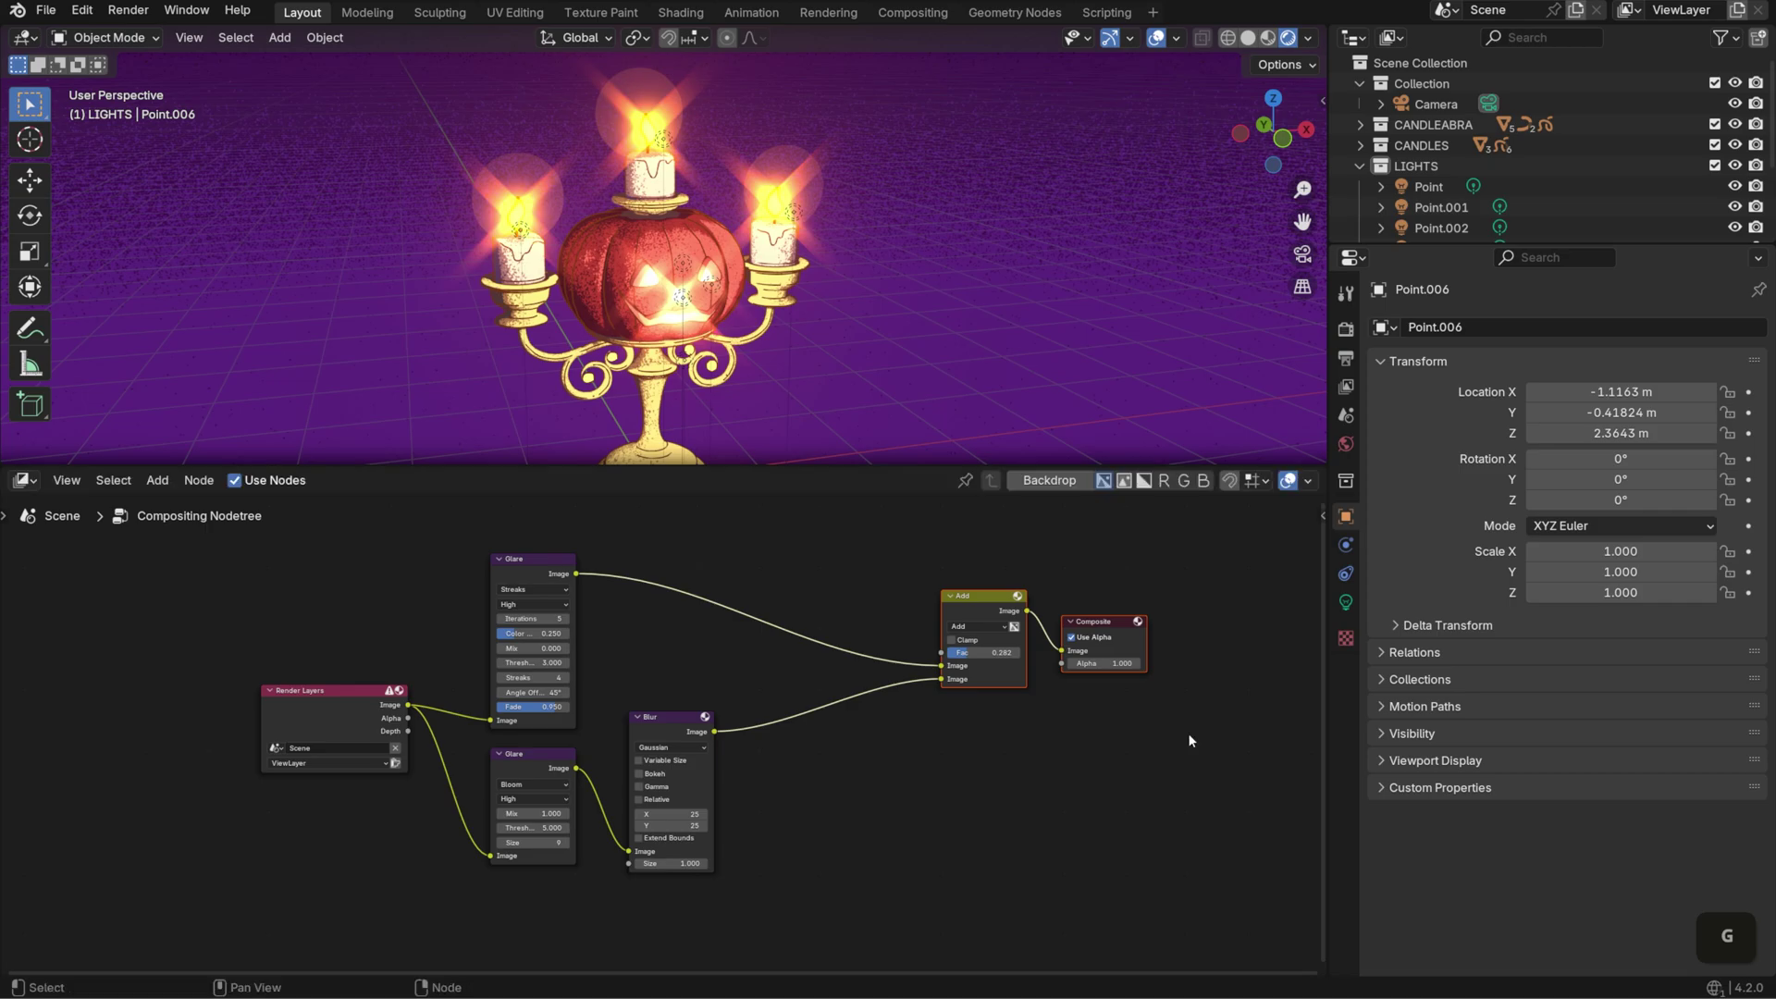
pyautogui.click(989, 602)
pyautogui.hotkey('shift', 'd')
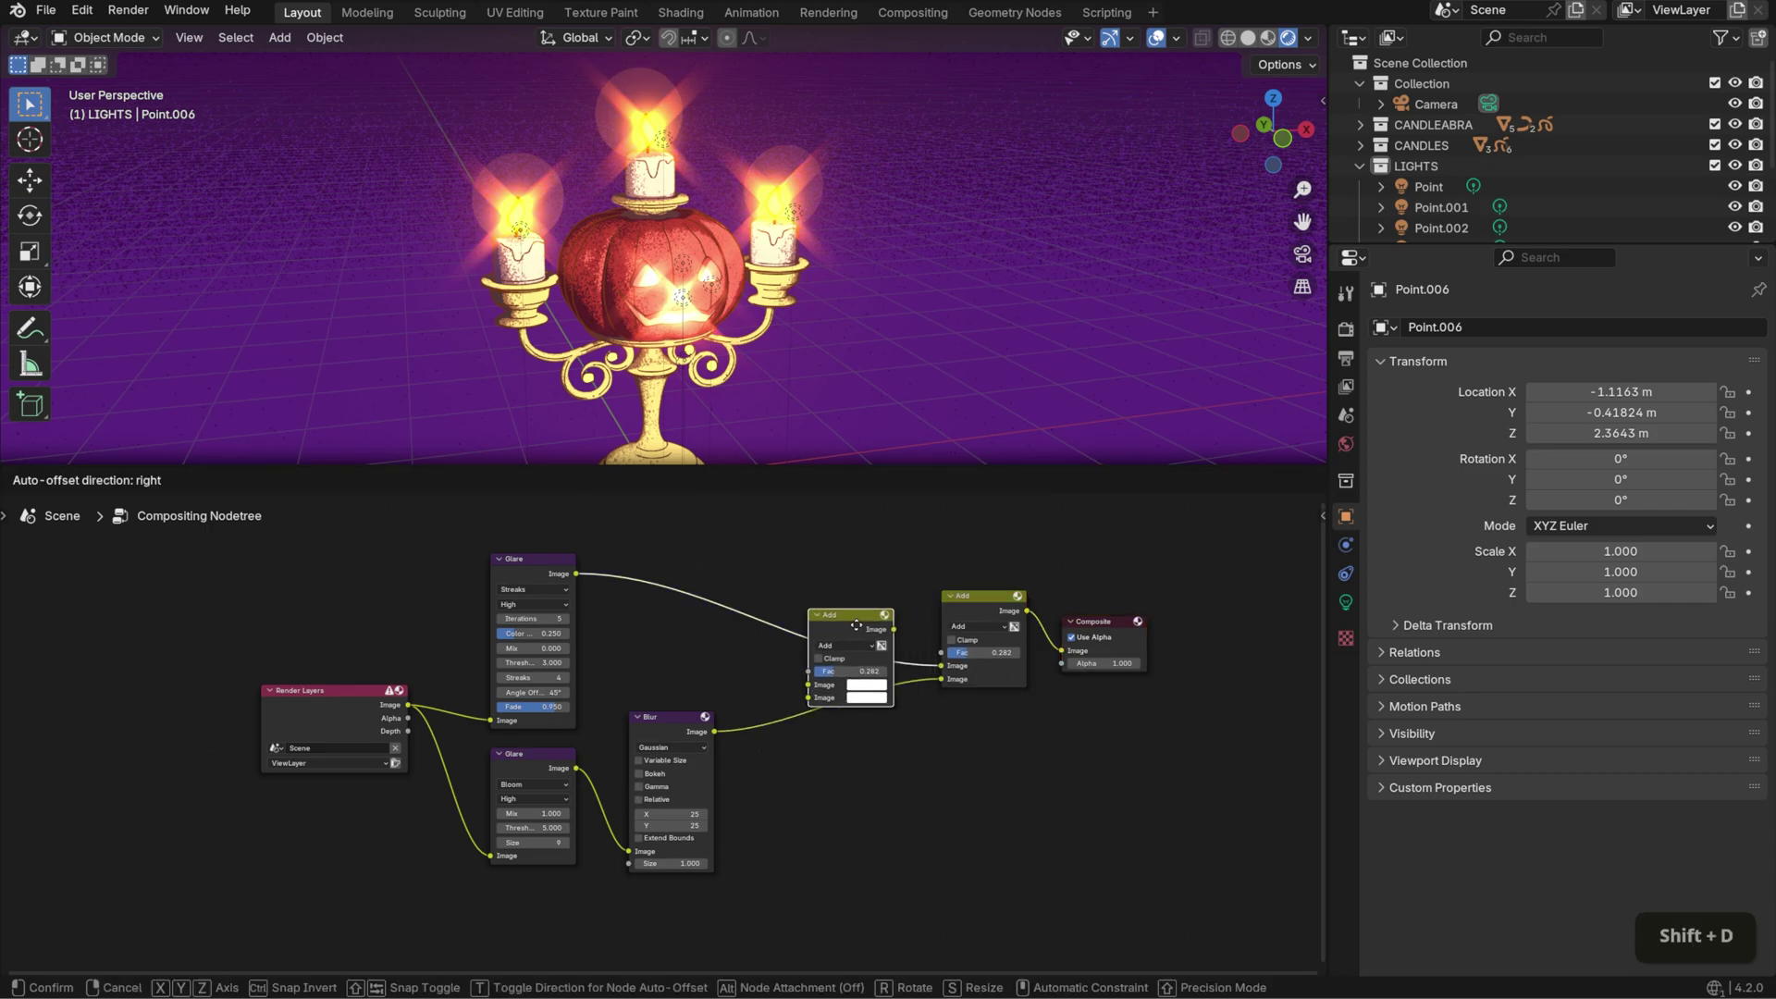
# - Make the duplicate a Screen mix combining the blurred and sharp Bloom glare
pyautogui.click(821, 687)
pyautogui.click(814, 710)
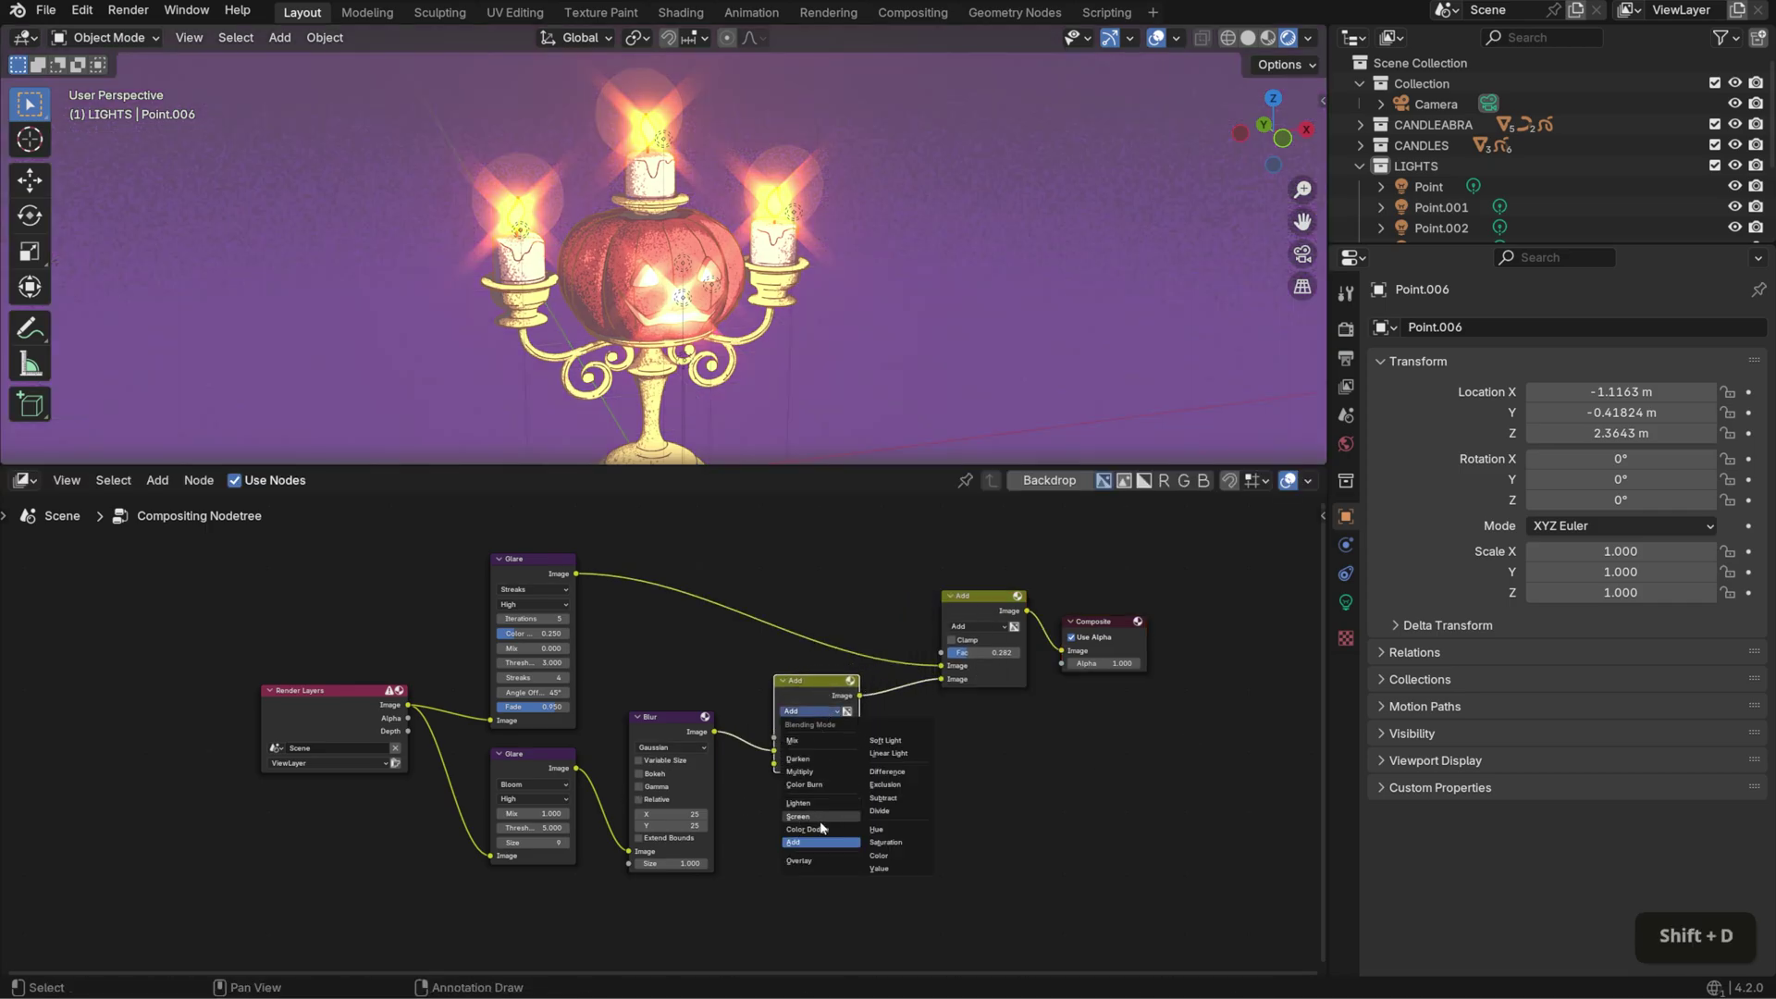
pyautogui.click(821, 817)
pyautogui.moveTo(666, 717); pyautogui.dragTo(666, 655)
pyautogui.moveTo(576, 768); pyautogui.dragTo(774, 763)
pyautogui.moveTo(540, 807); pyautogui.dragTo(546, 890)
pyautogui.moveTo(829, 688); pyautogui.dragTo(824, 785)
# - Raise the Screen mix factor to about 0.55 and start animation playback
pyautogui.moveTo(967, 652); pyautogui.dragTo(1013, 652)
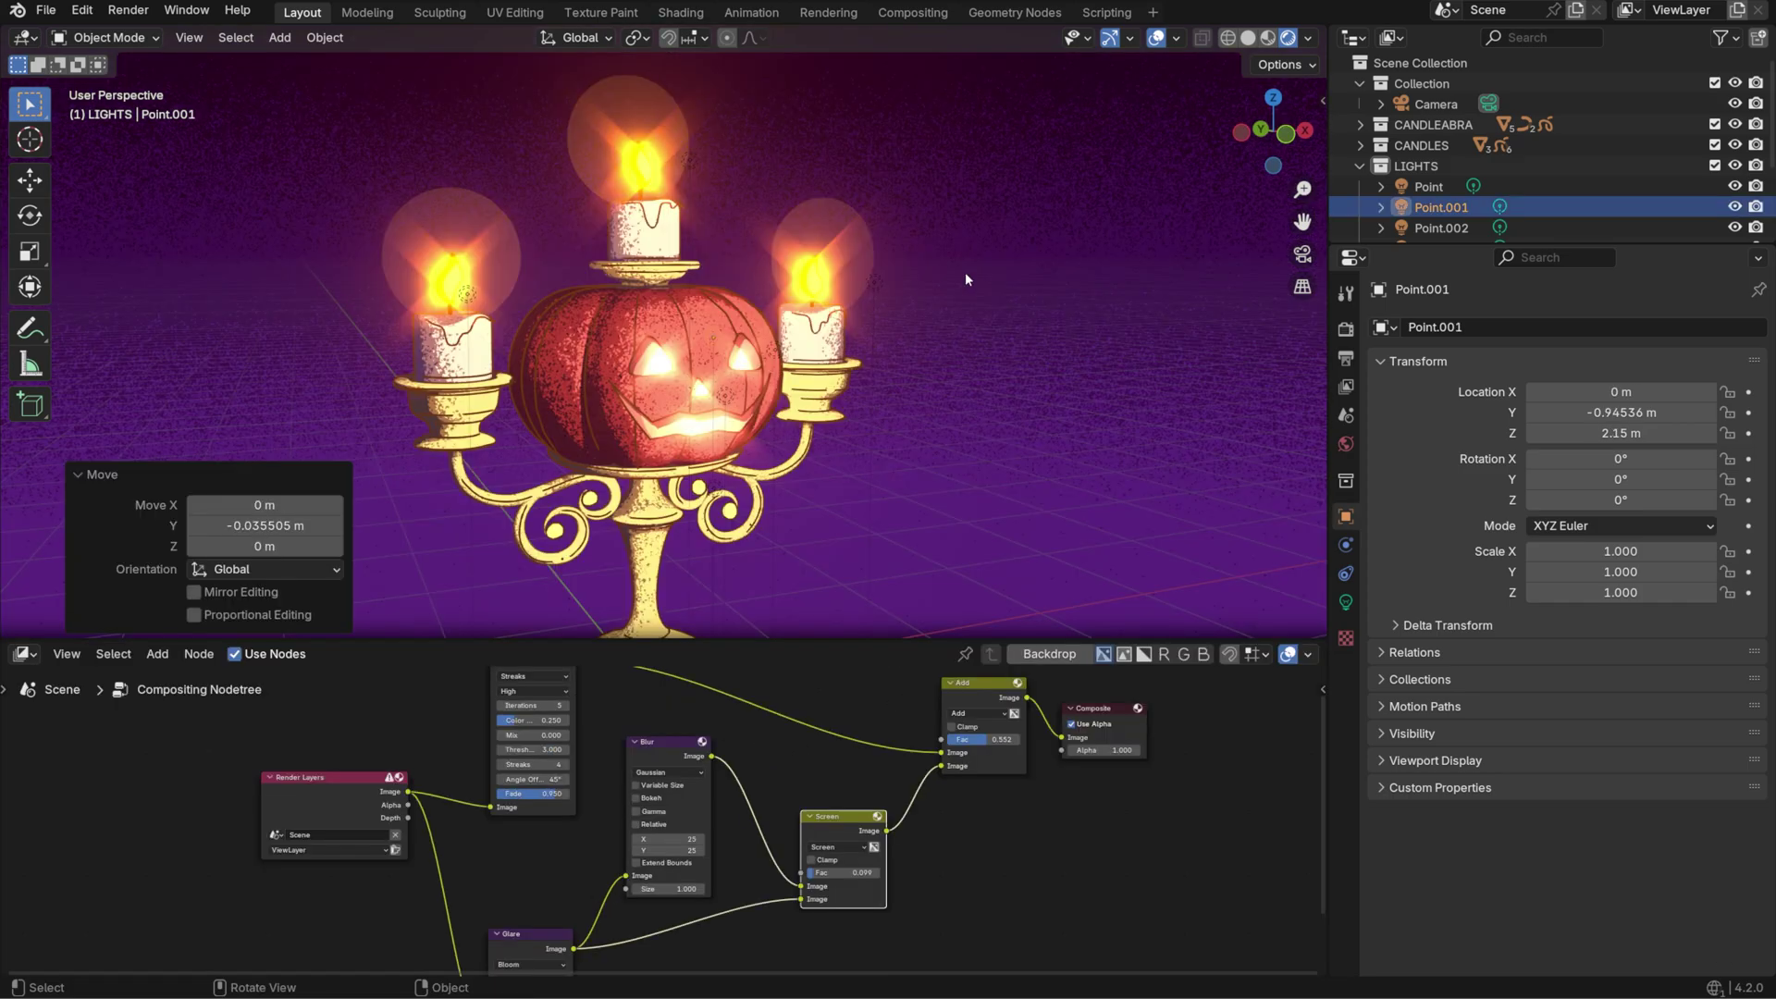
pyautogui.press('space')
pyautogui.middleClick(1029, 346)
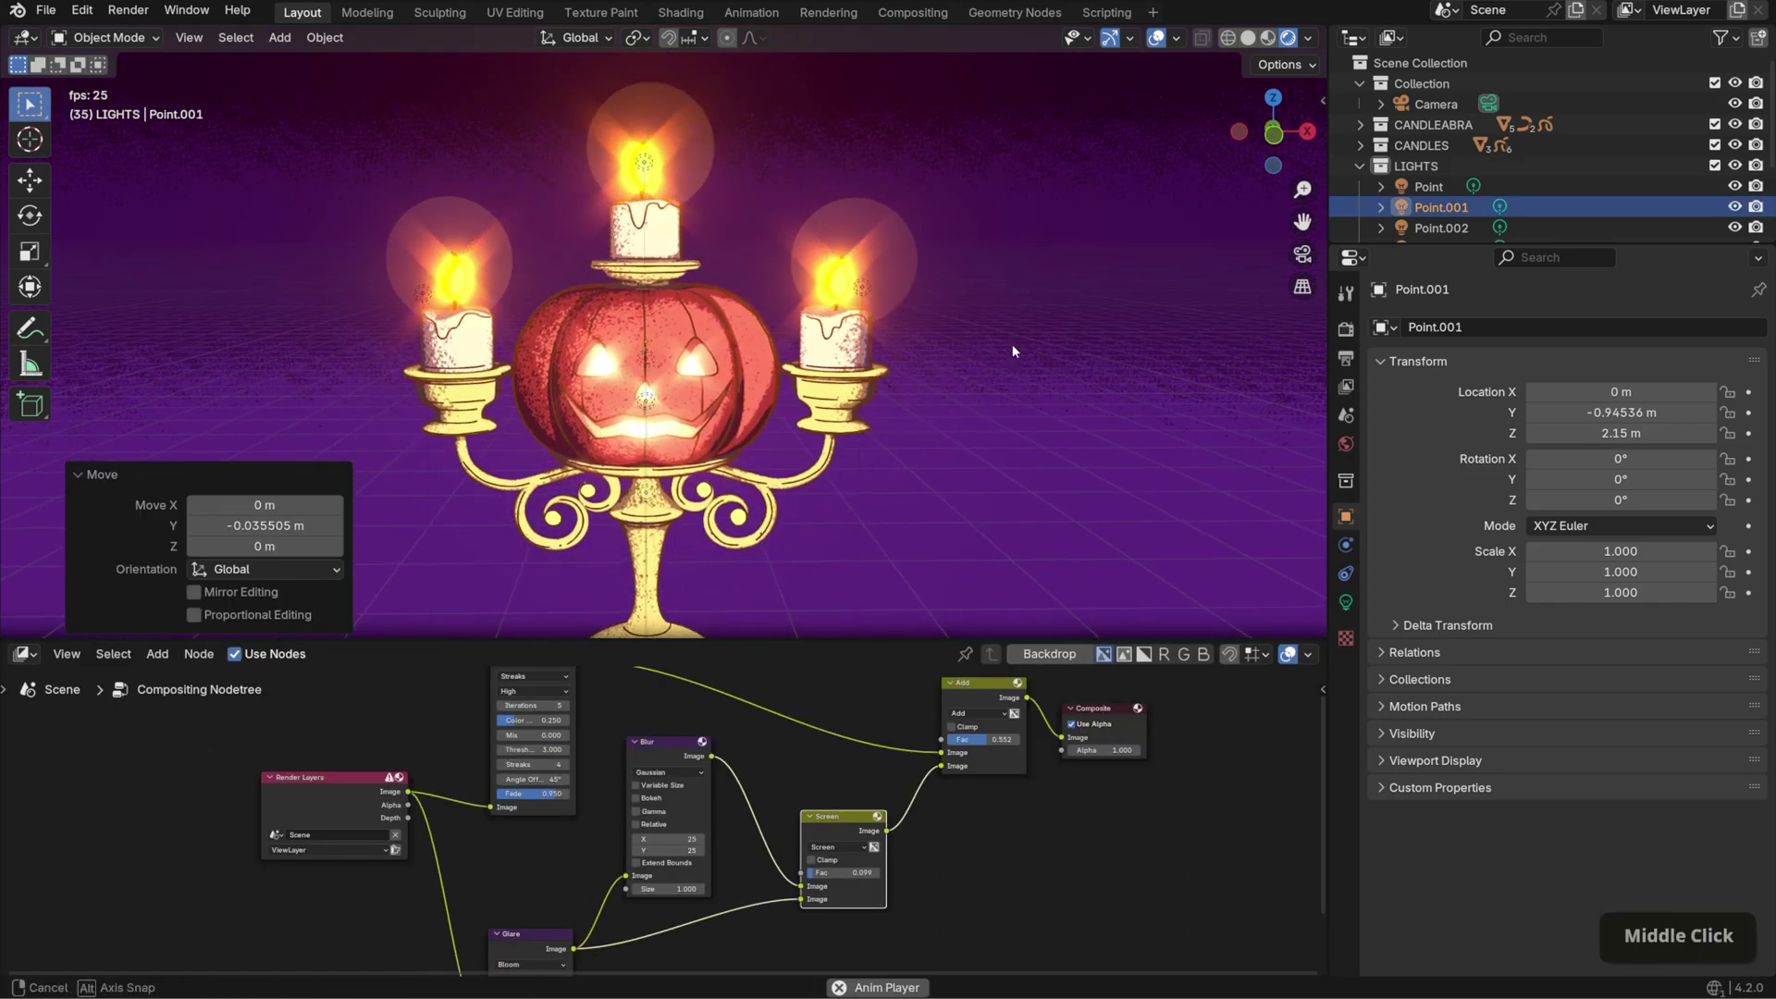
# - Maximize the 3D viewport and hide overlays to watch the glowing candelabra animation
pyautogui.scroll(1, 1017, 352)
pyautogui.hotkey('ctrl', 'space')
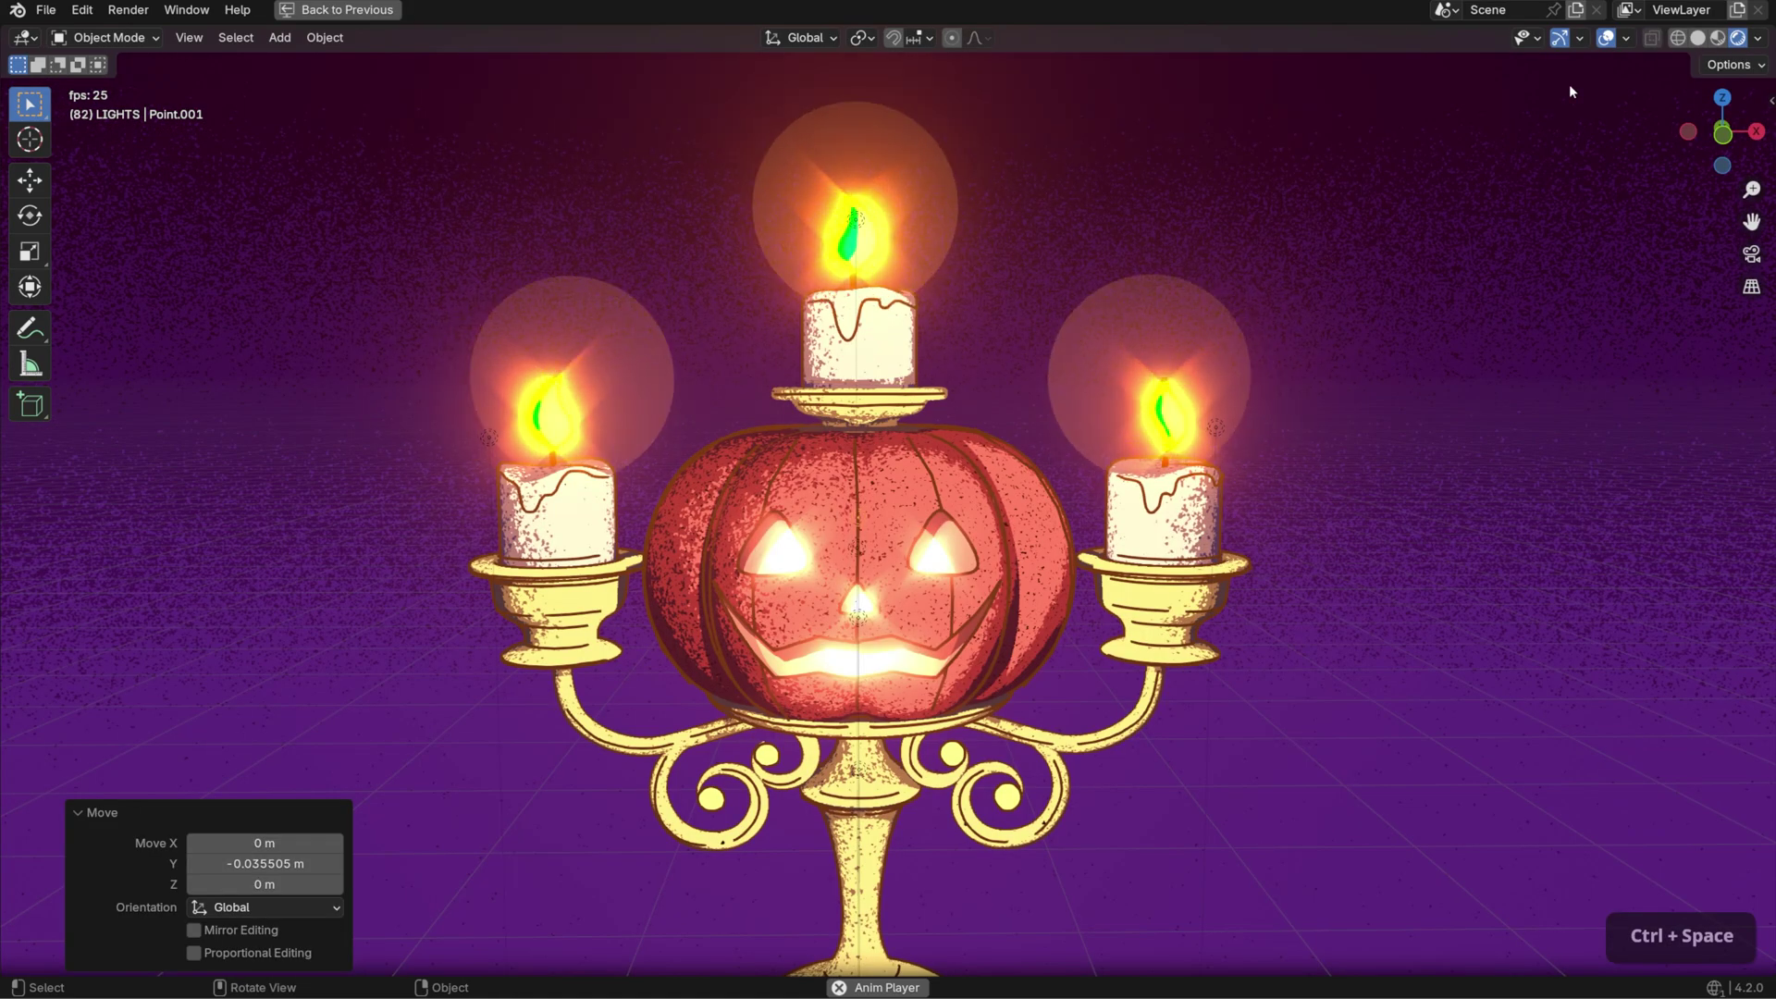
pyautogui.click(1605, 38)
pyautogui.scroll(-6, 1483, 525)
pyautogui.scroll(3, 1389, 557)
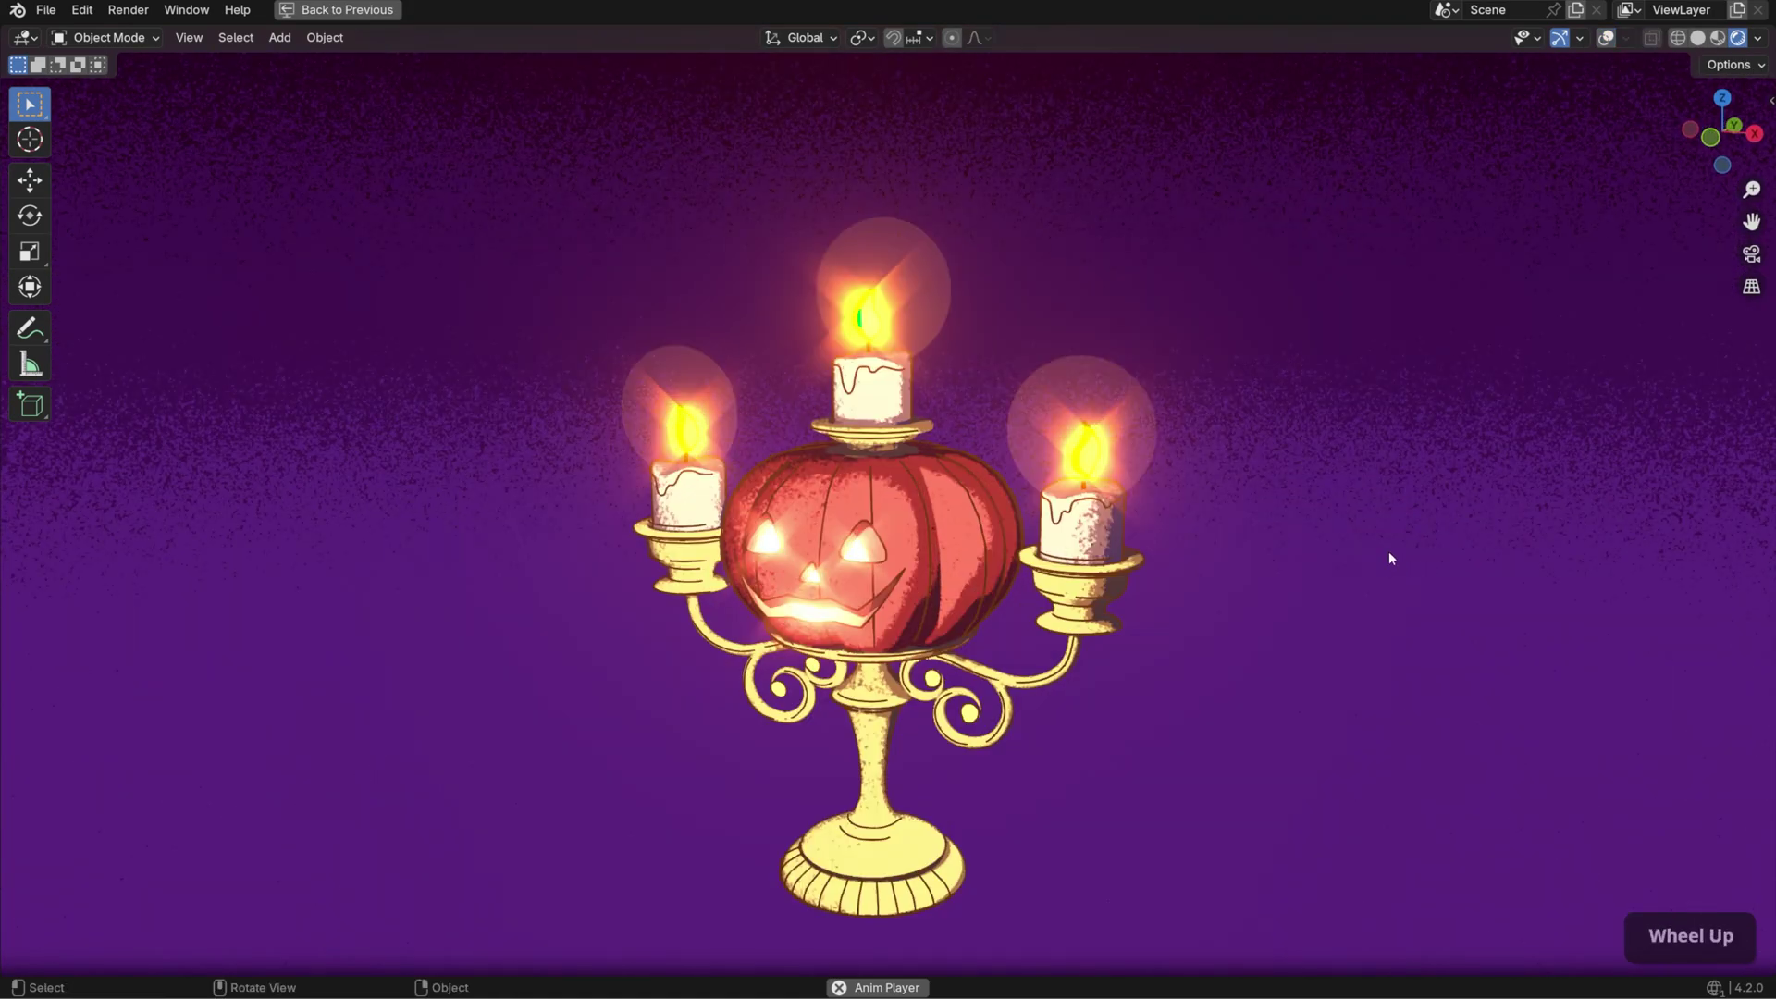